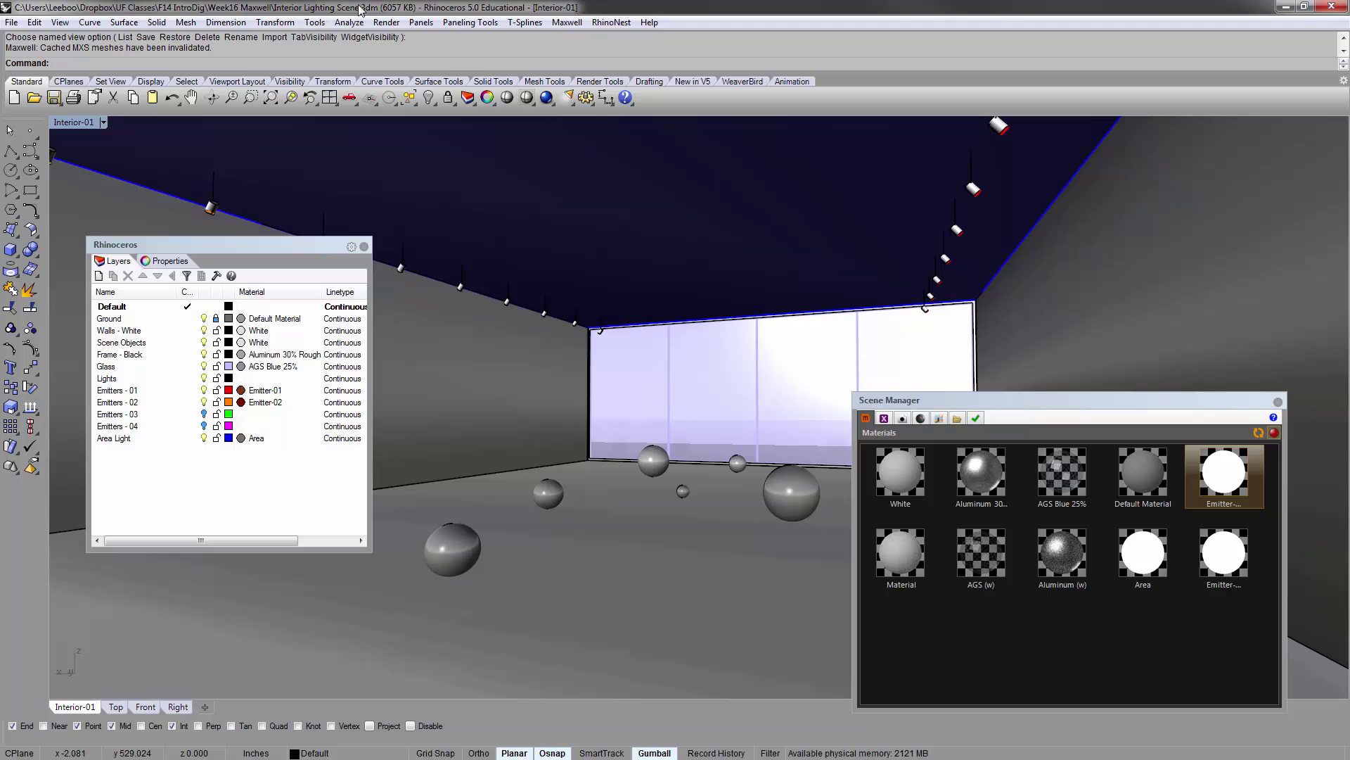
Switch the Interior-01 viewport to Ghosted display and examine the building and its sun position from several outside angles.
right_drag(612, 323, 427, 391)
scroll(517, 367, down, 5)
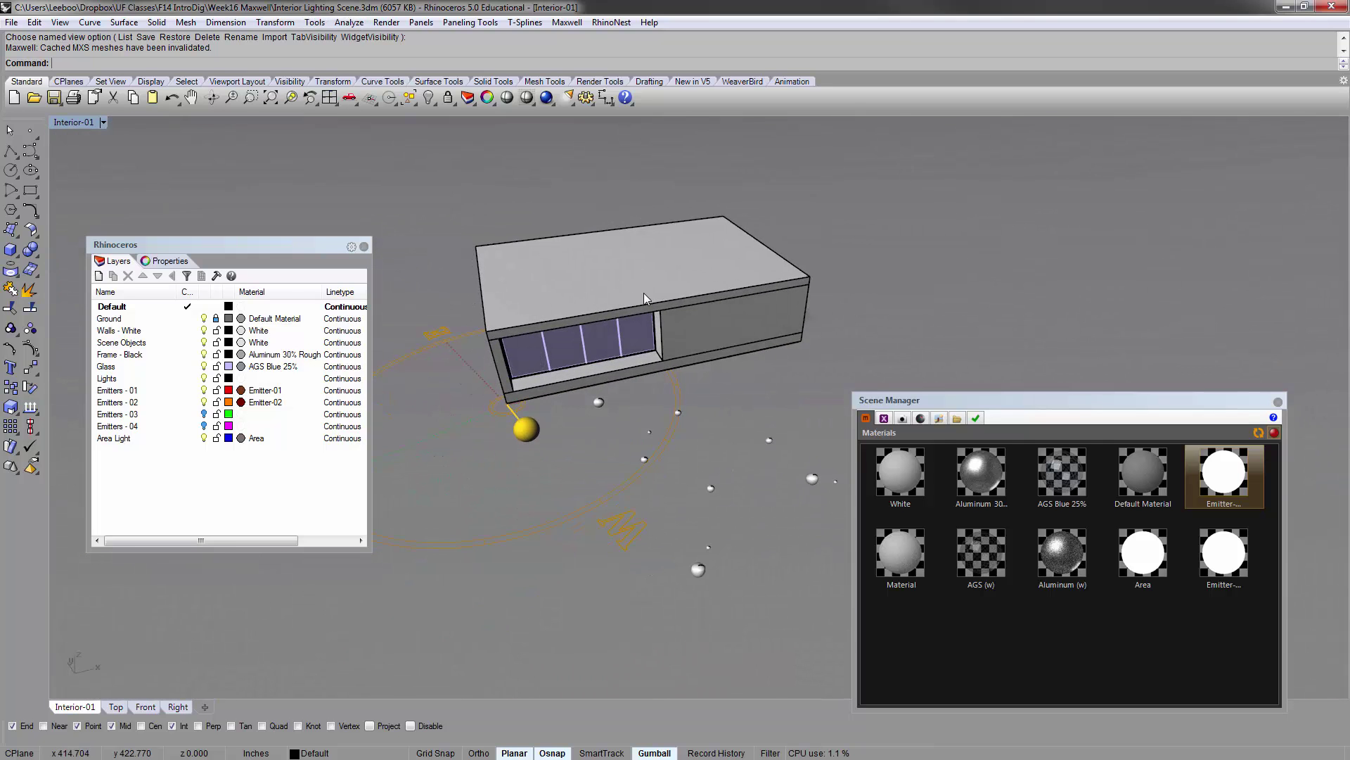
shift+right_drag(643, 293, 511, 329)
scroll(553, 366, up, 5)
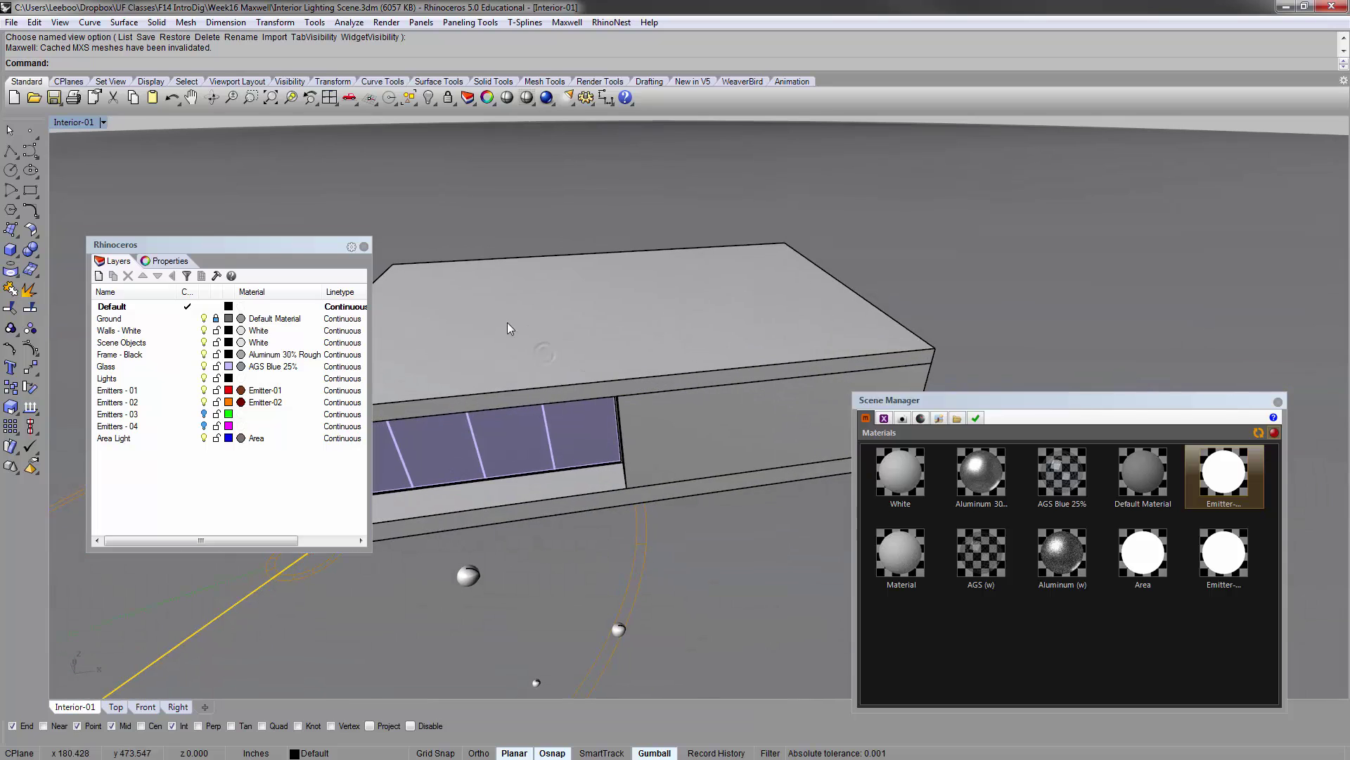
click(104, 124)
click(111, 223)
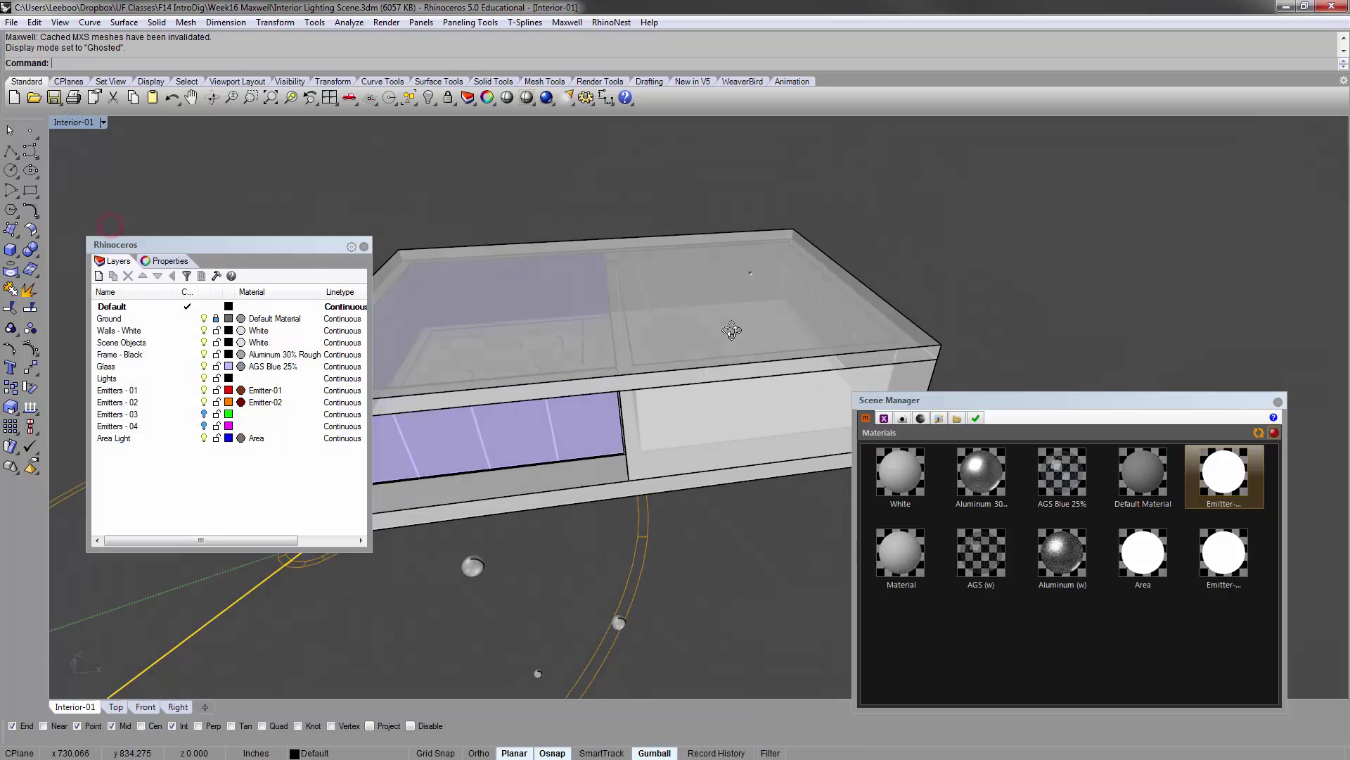
right_drag(732, 331, 735, 228)
scroll(708, 331, down, 5)
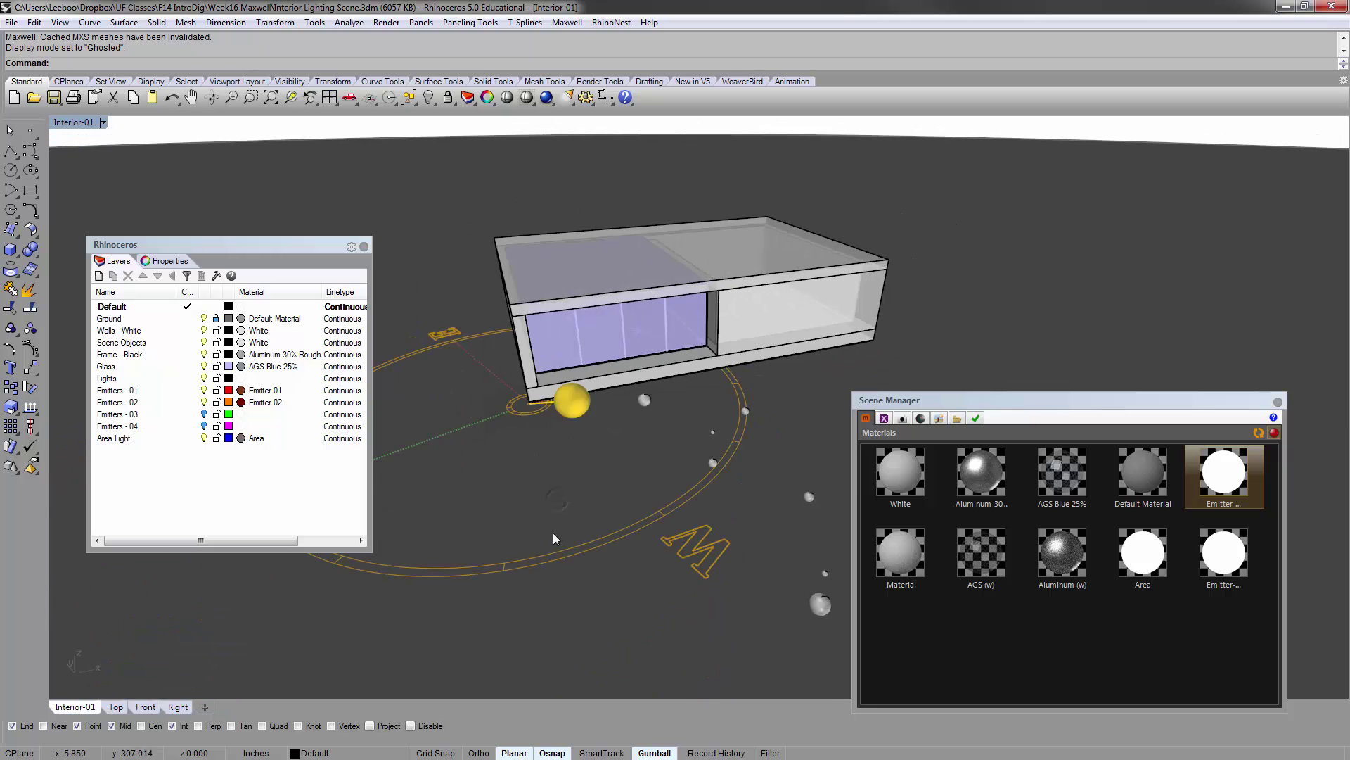
right_drag(555, 538, 562, 373)
scroll(591, 394, up, 4)
right_drag(727, 404, 645, 432)
right_drag(566, 419, 508, 429)
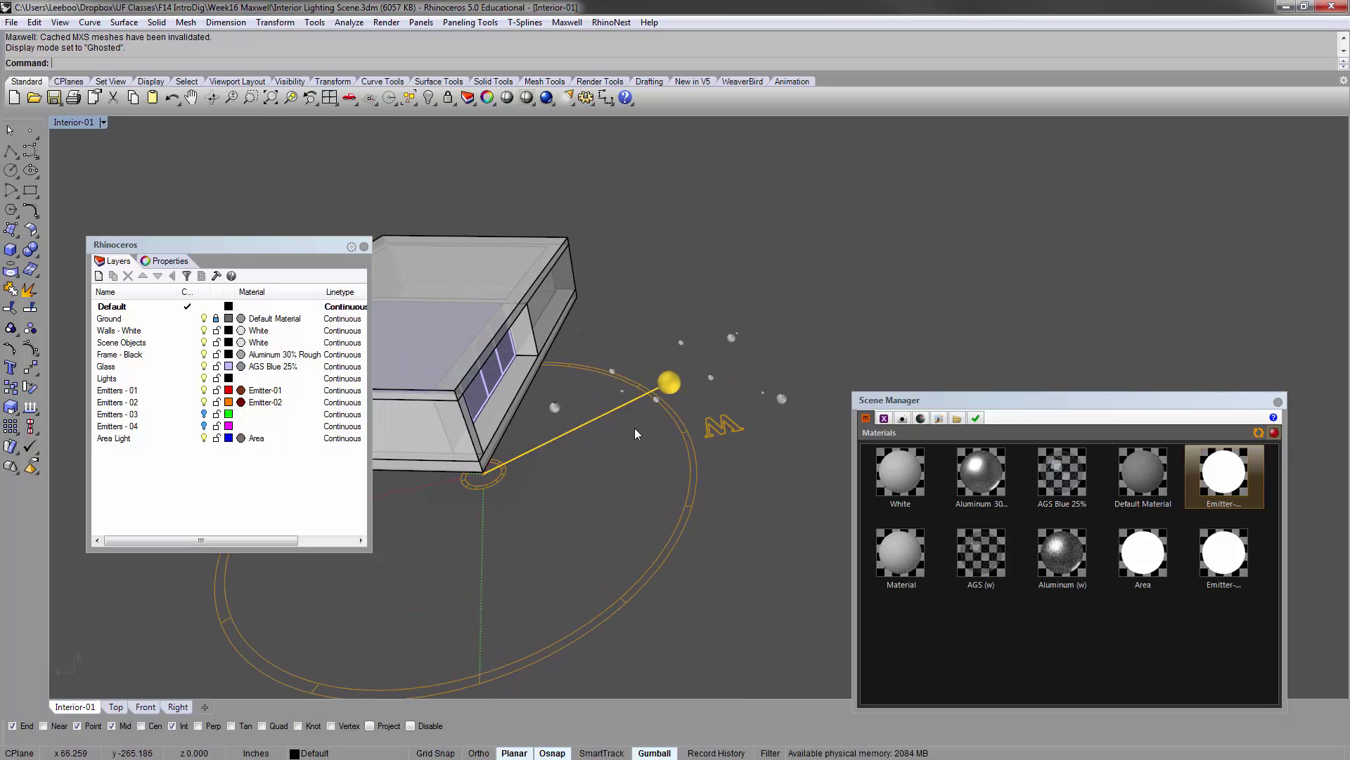
right_drag(635, 427, 752, 438)
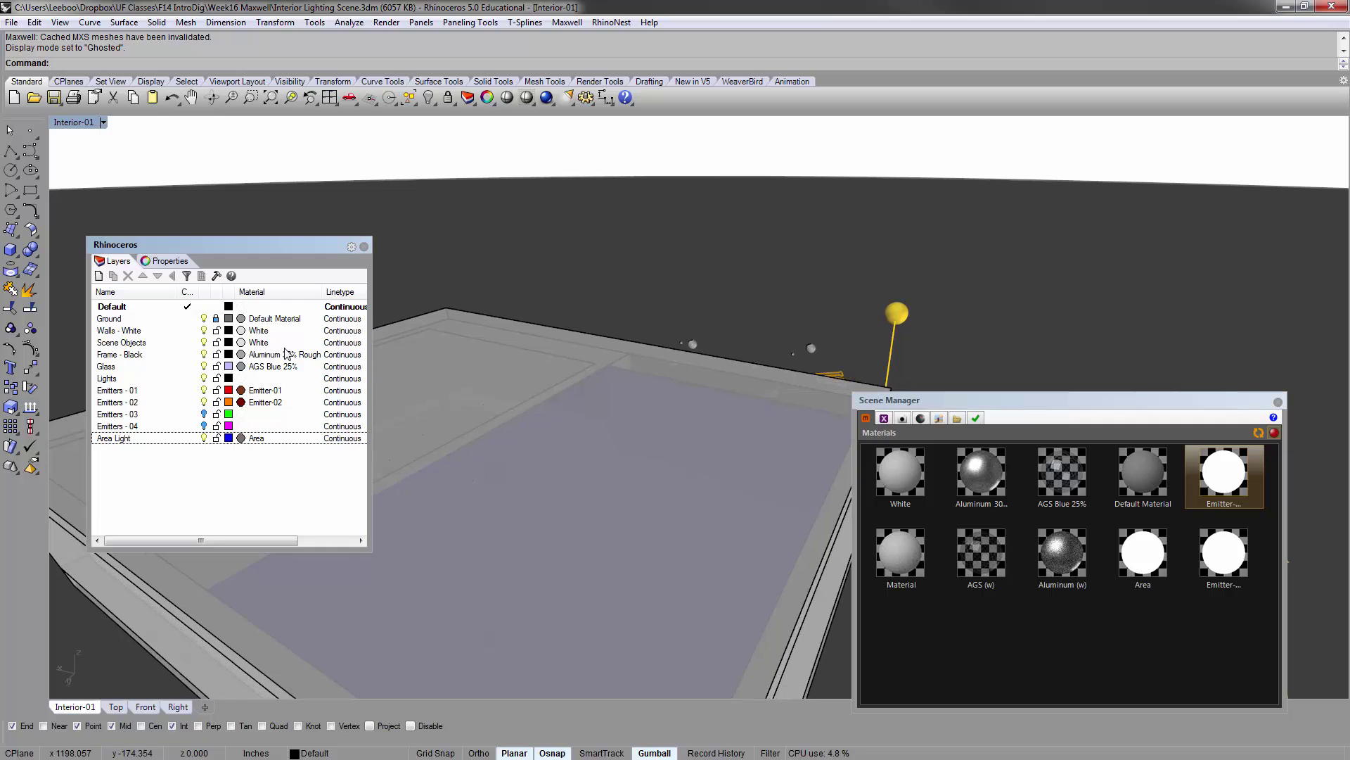
Select the roof extrusions covering the building and hide them to open up both rooms.
scroll(287, 353, right, 1)
right_drag(551, 403, 689, 335)
click(586, 393)
shift+click(559, 433)
scroll(559, 434, down, 6)
click(704, 249)
scroll(601, 376, up, 7)
click(630, 419)
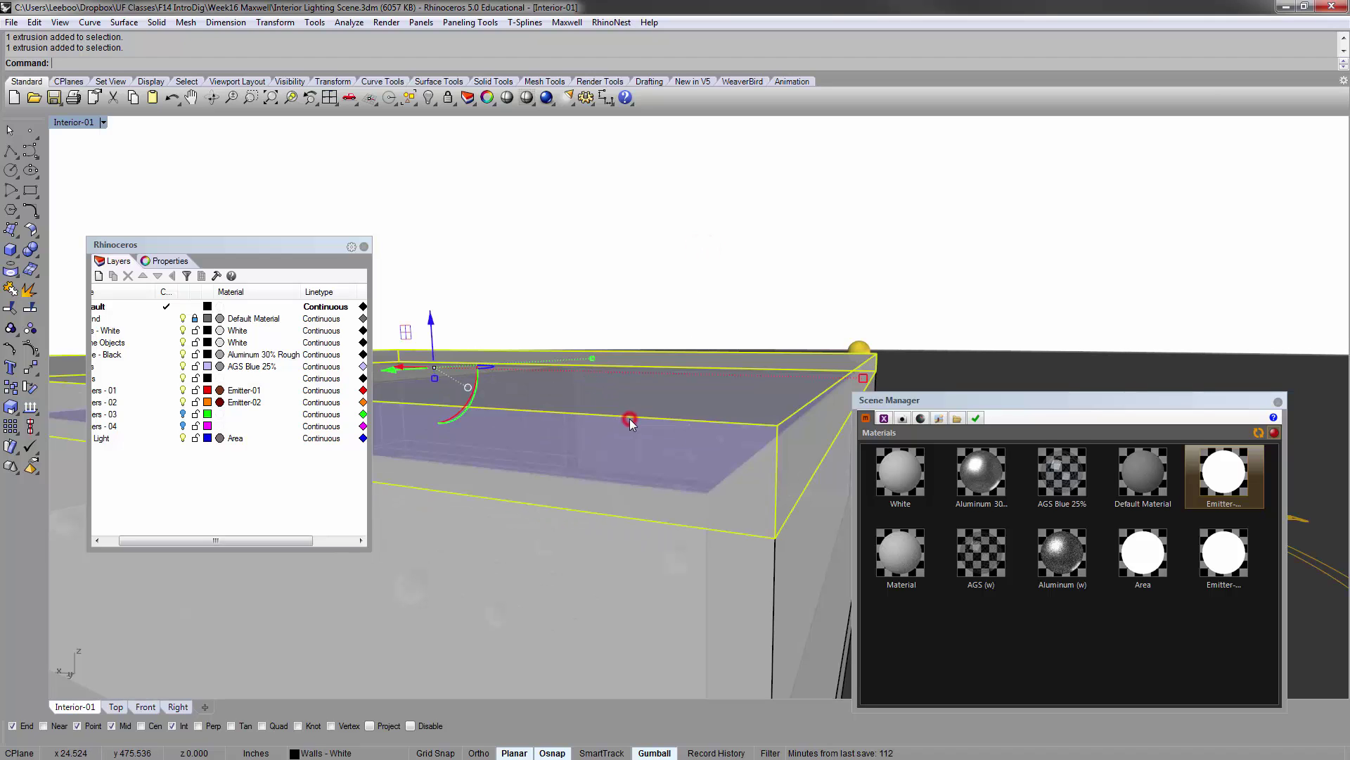
text(Hide)
key(Return)
Turn off the Area Light layer to remove the blue ceiling plane from the glazed room.
scroll(630, 419, down, 9)
right_drag(630, 419, 747, 526)
right_click(725, 466)
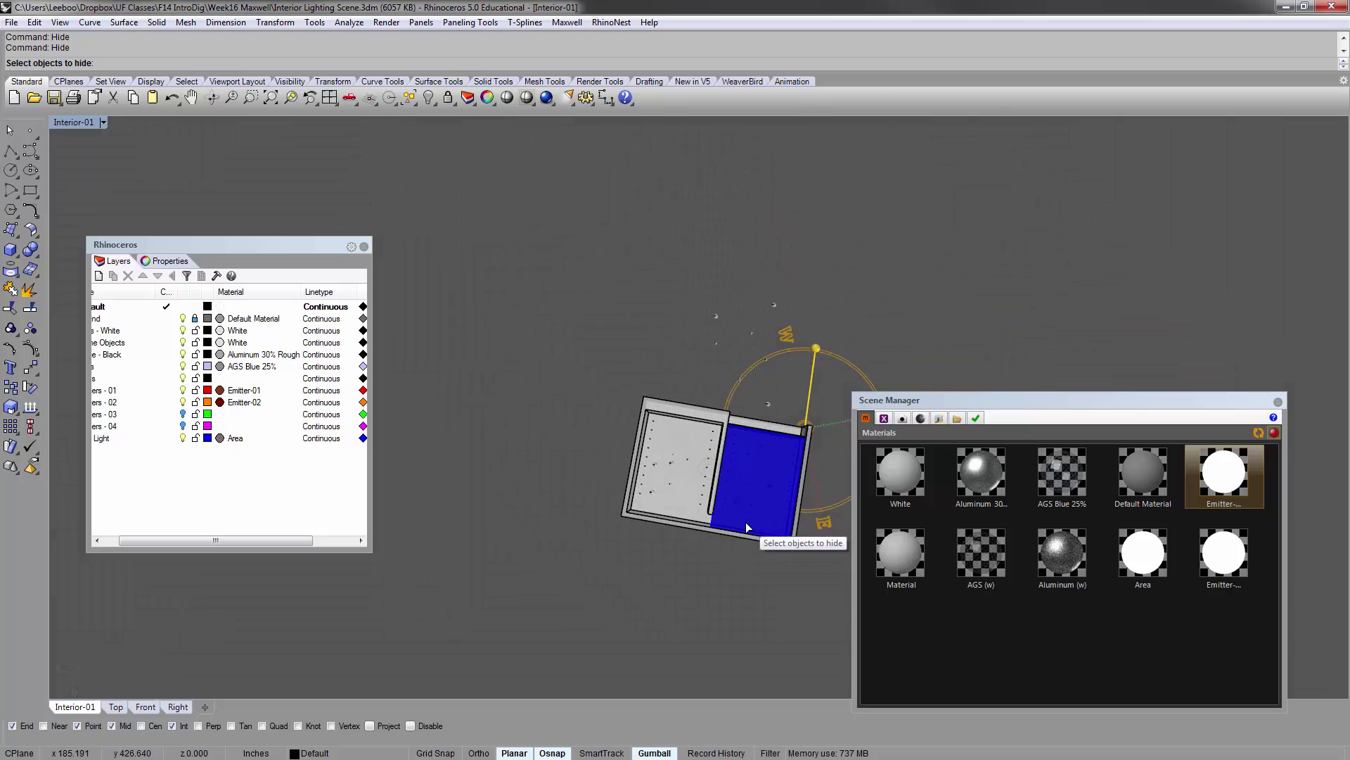
shift+right_drag(740, 436, 725, 427)
right_drag(769, 483, 805, 516)
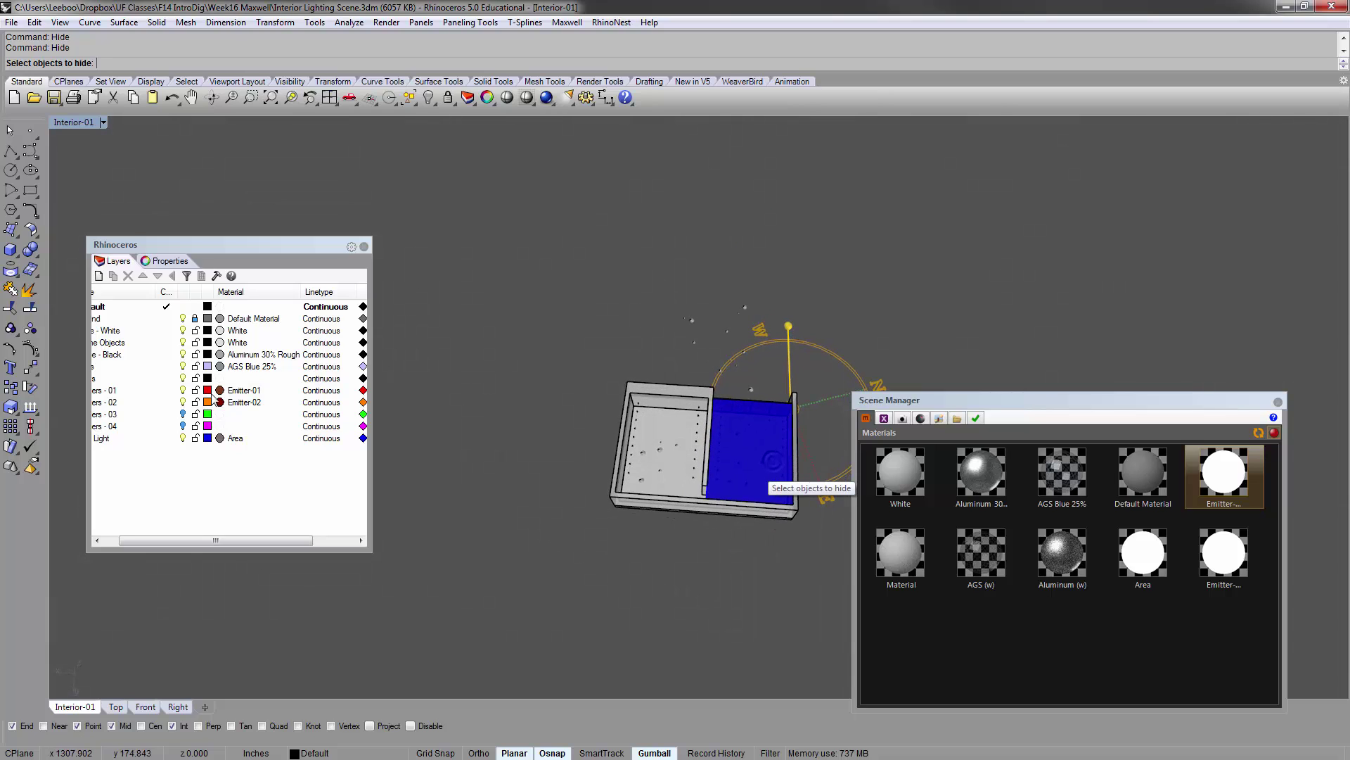
drag(233, 543, 218, 543)
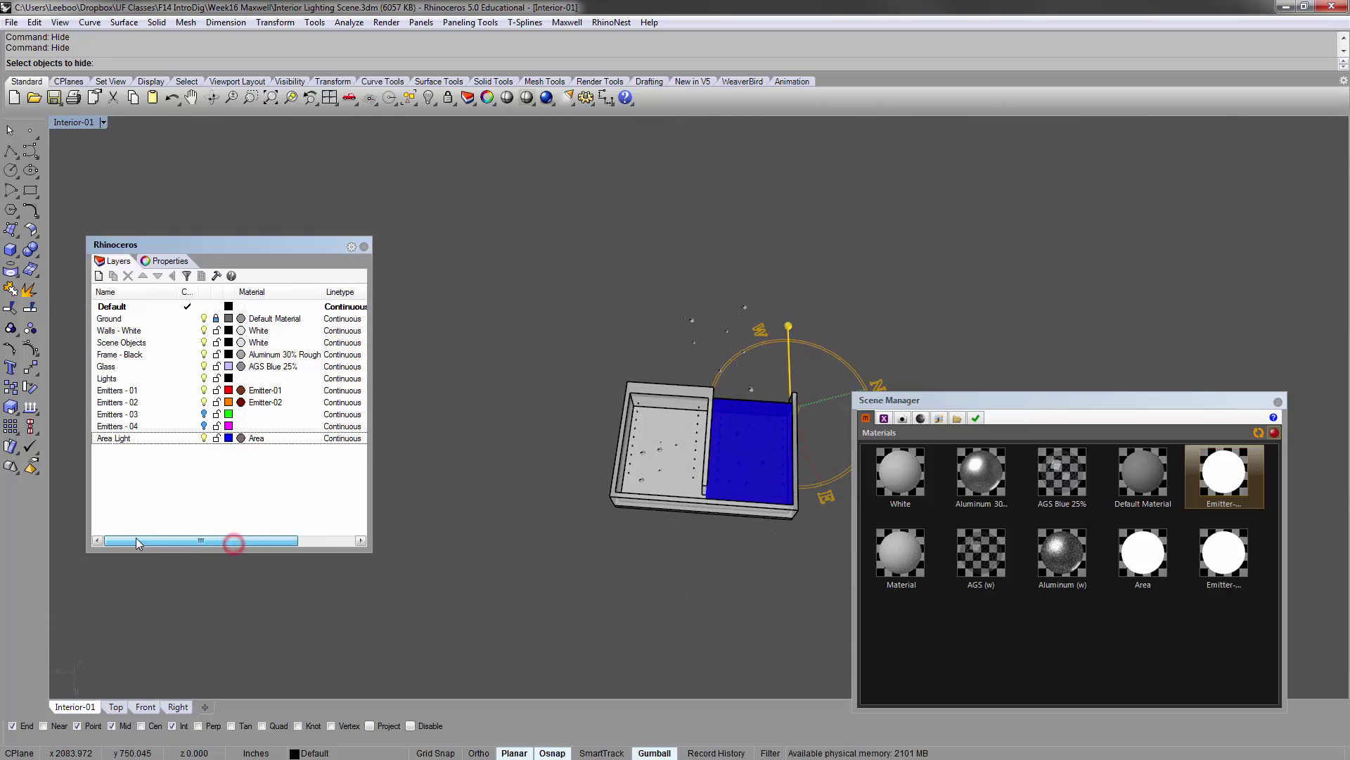
click(110, 391)
click(106, 402)
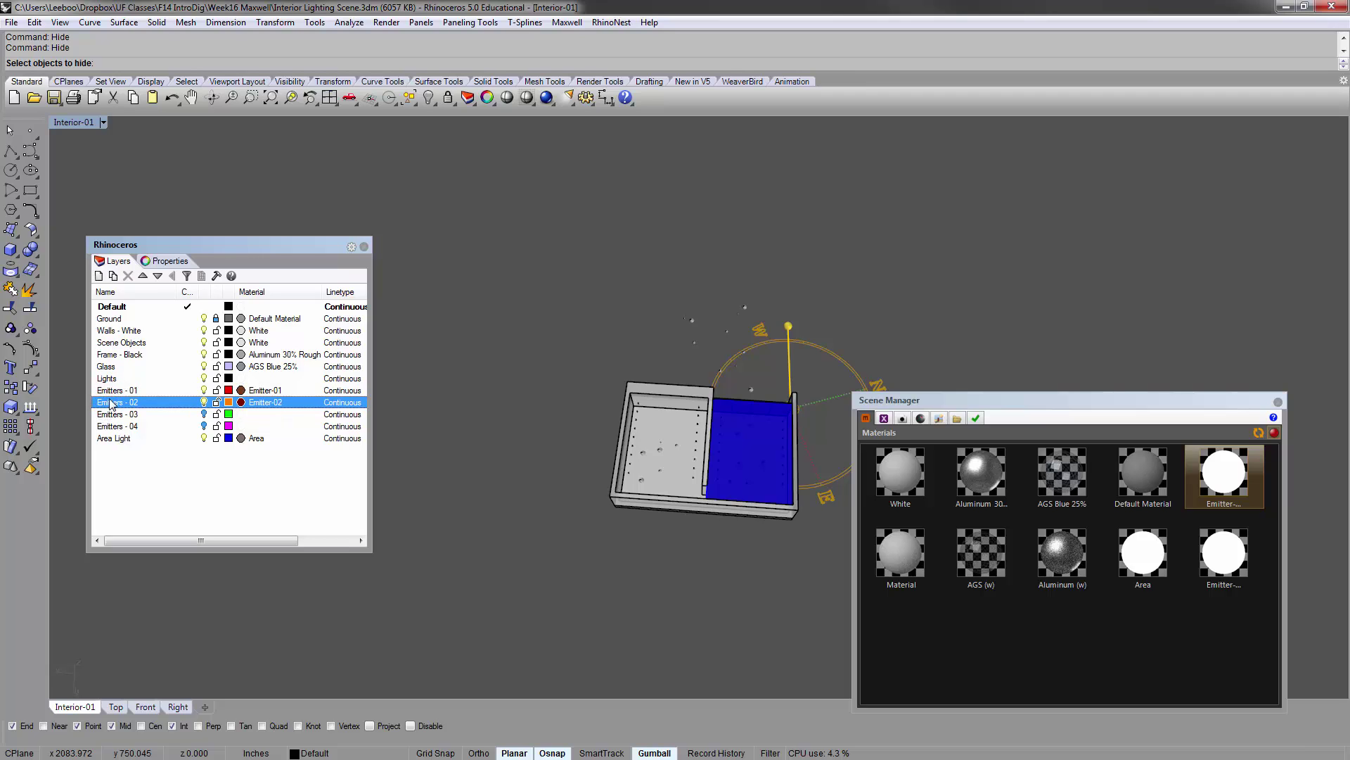
click(112, 438)
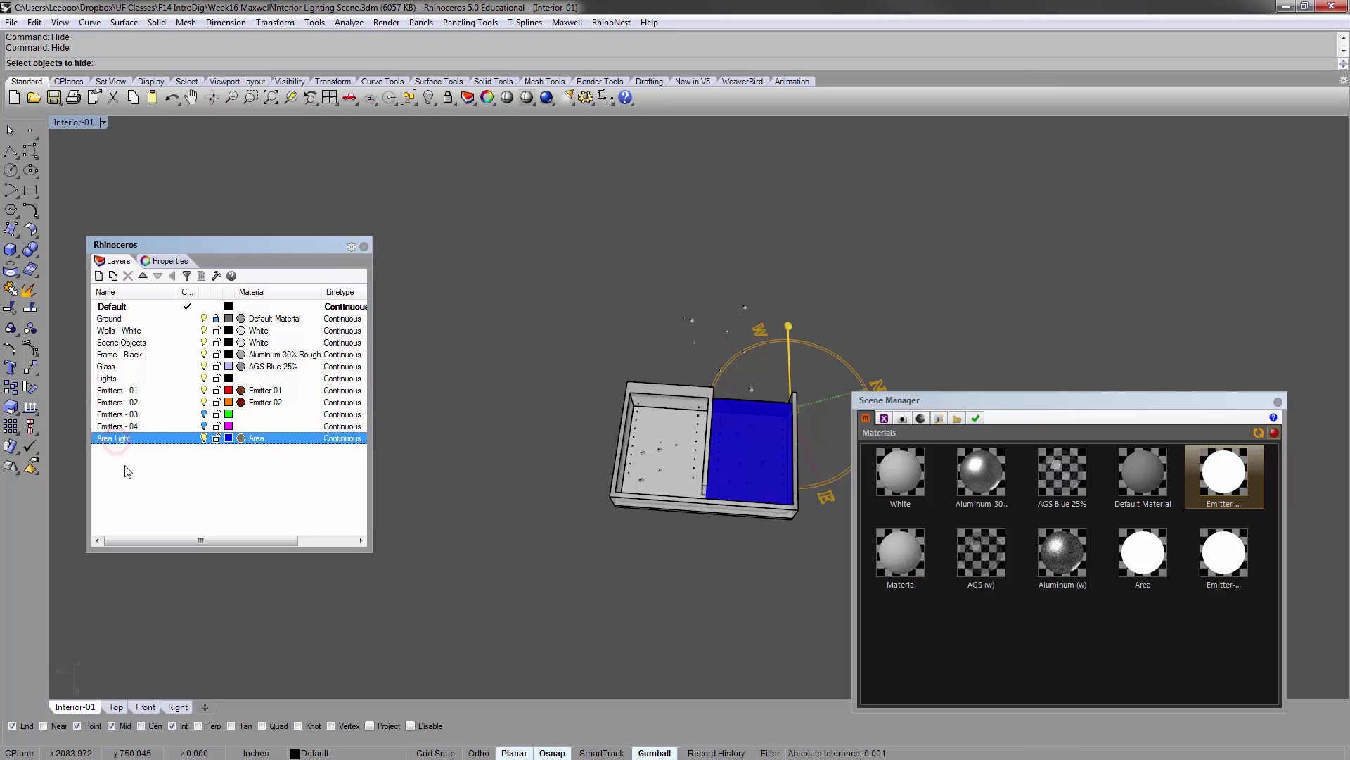
click(170, 494)
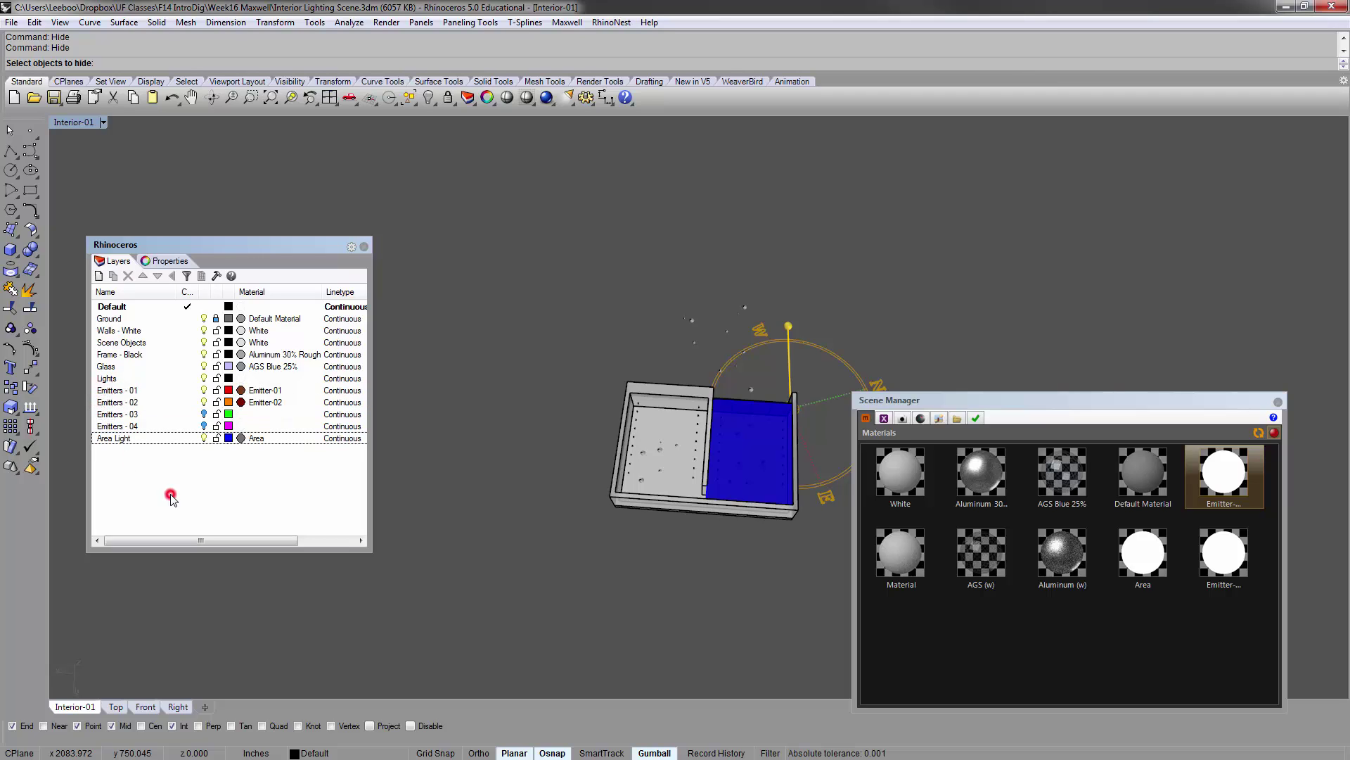
click(201, 438)
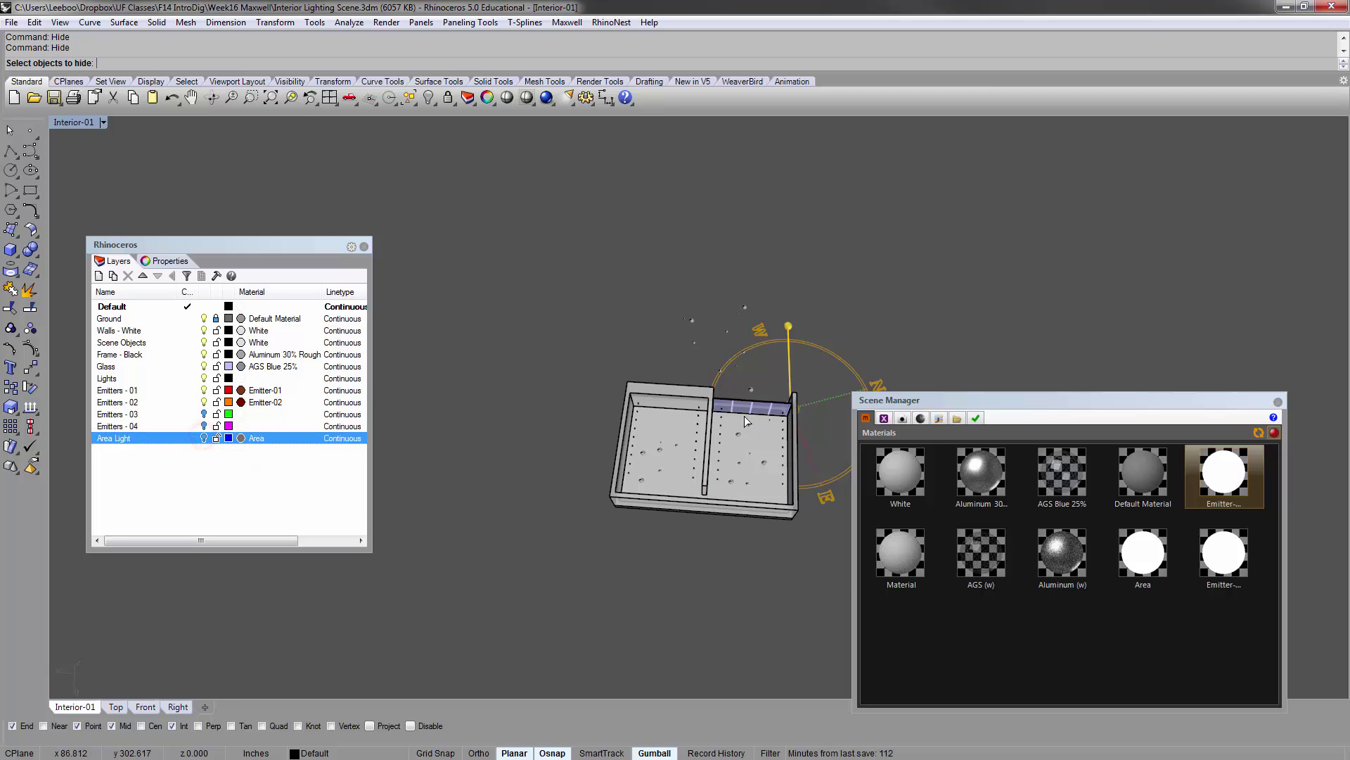
Set the Interior-01 viewport to Shaded display with the opened rooms in view.
scroll(755, 440, up, 10)
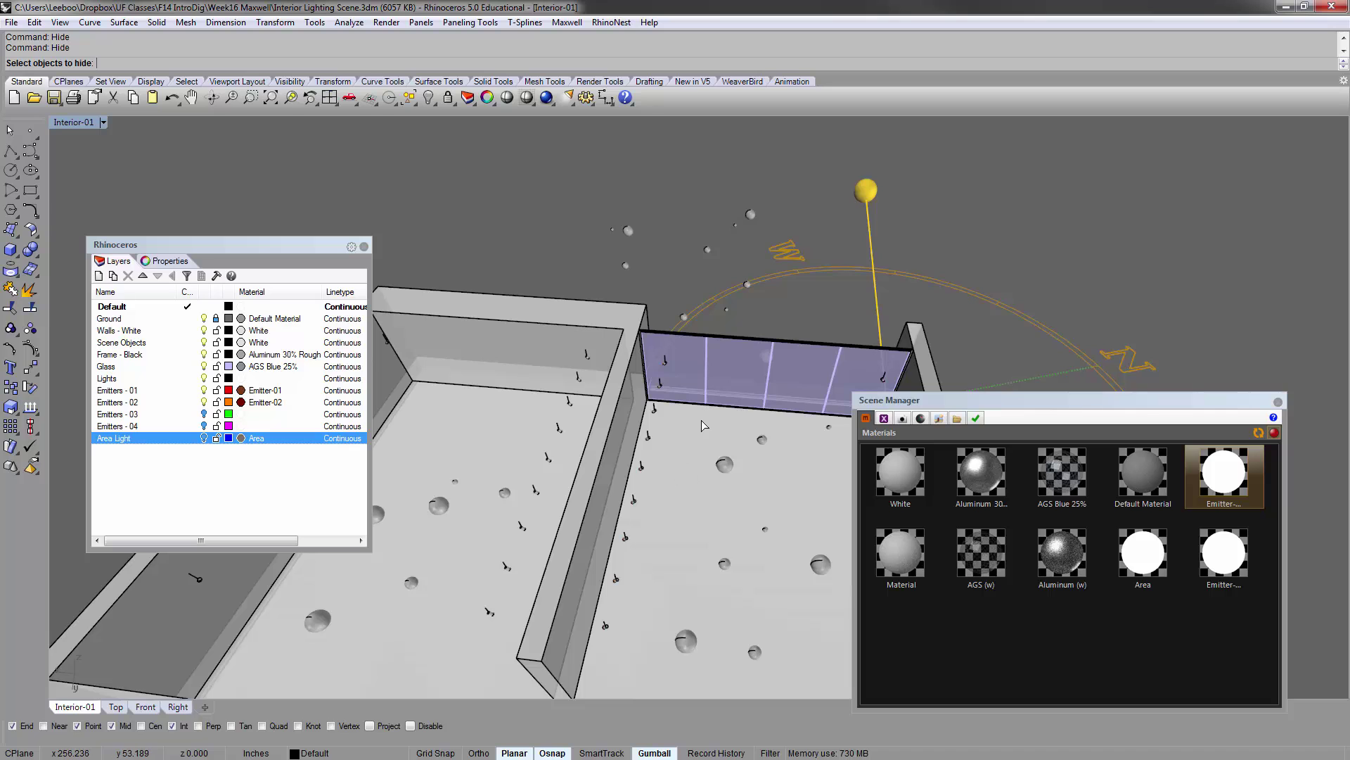
shift+right_drag(702, 421, 686, 366)
click(82, 122)
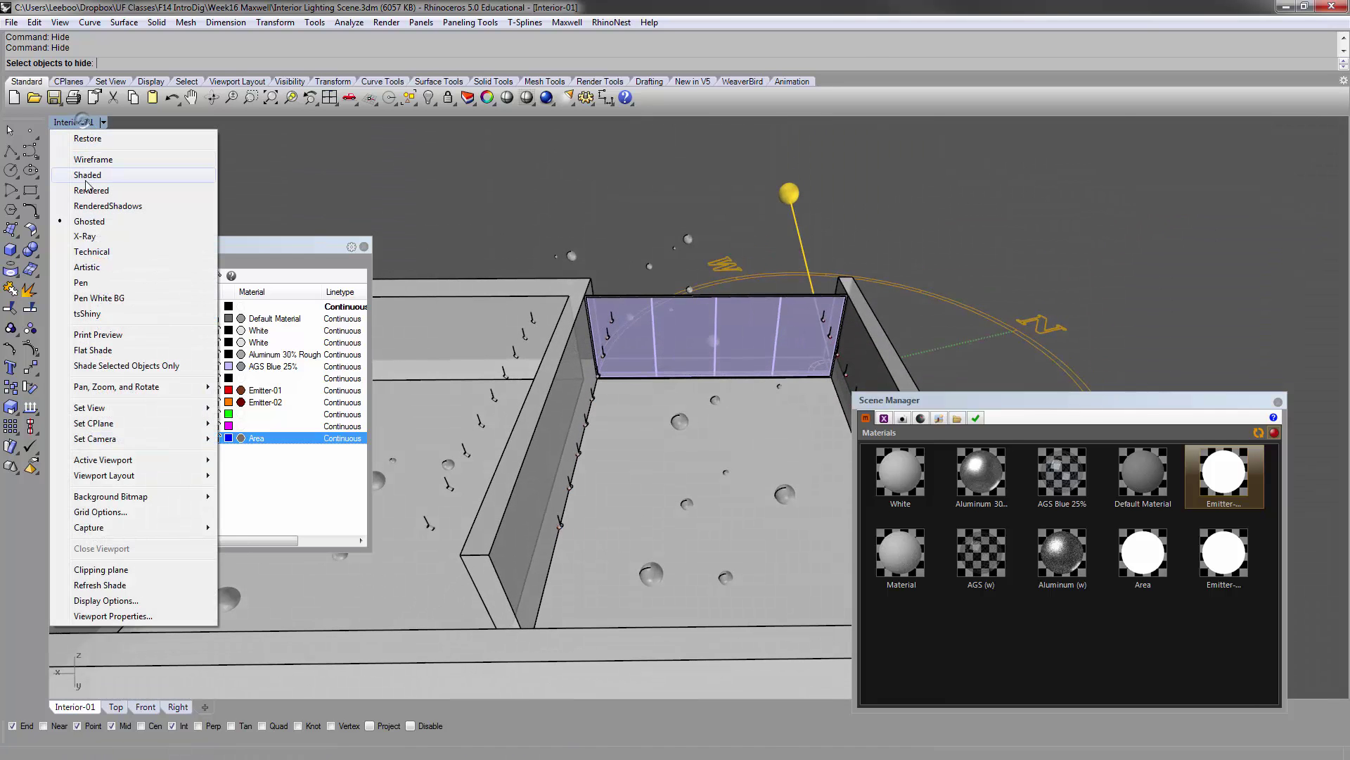
click(83, 184)
mouse_move(716, 421)
right_down()
mouse_move(602, 353)
mouse_move(625, 362)
right_up()
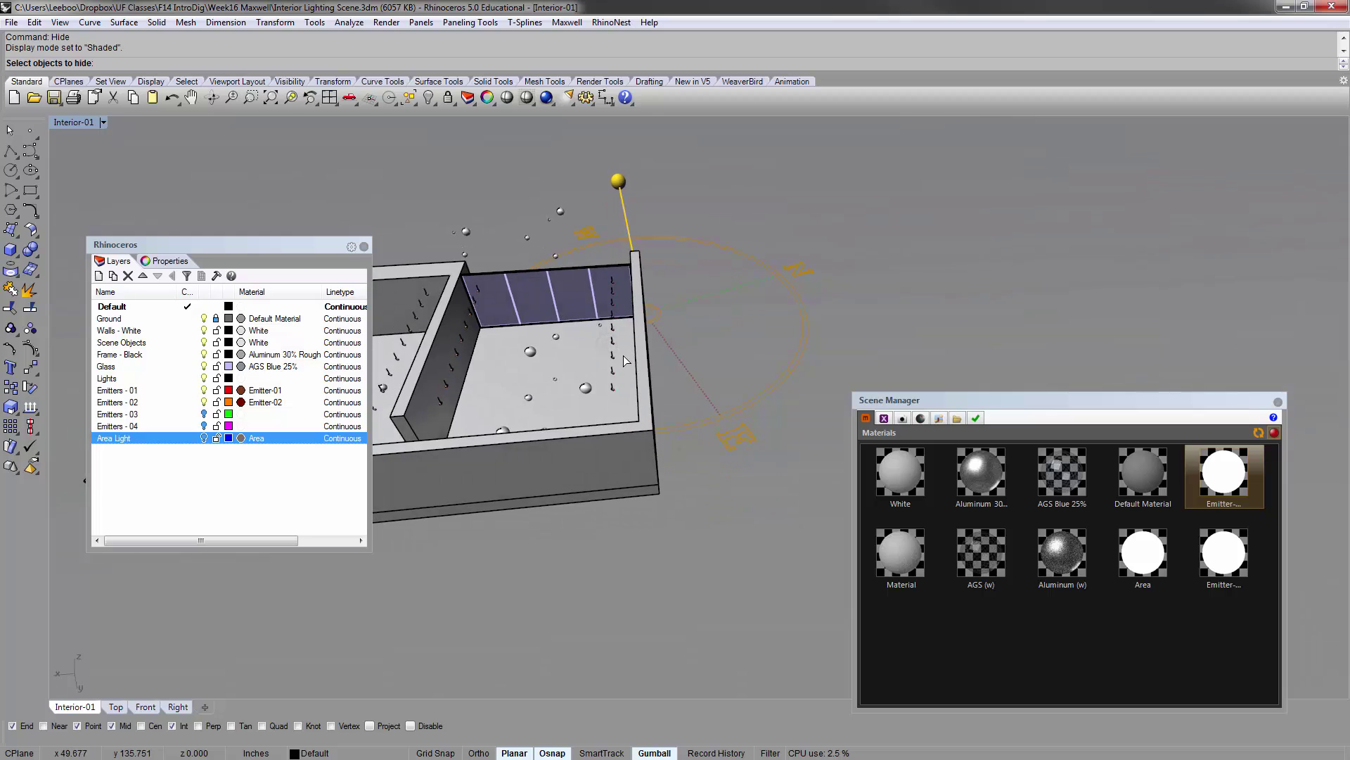
Select the row of spotlight fixtures along the glazed room's outer wall, zoom to the selection and cancel the pending Hide command.
scroll(603, 439, up, 5)
click(600, 437)
text(zs)
key(Return)
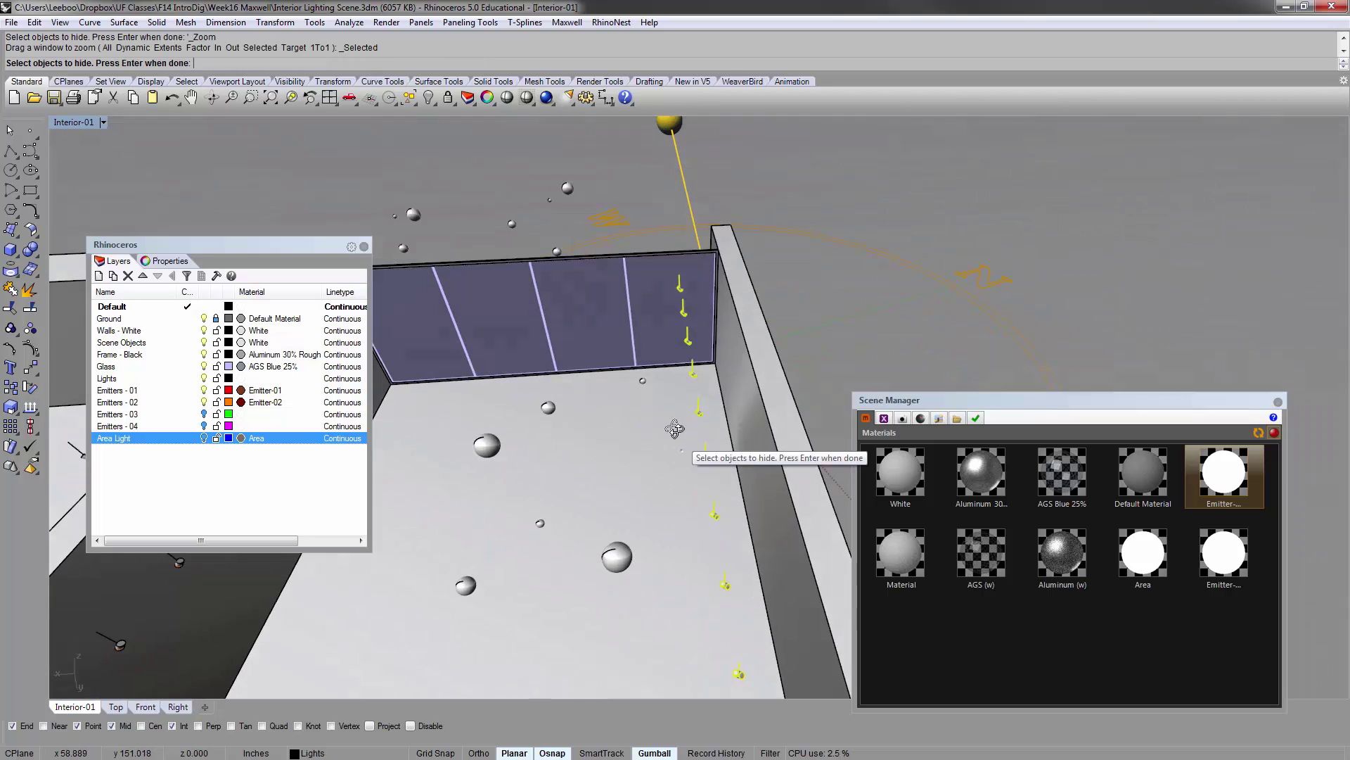
right_drag(672, 428, 677, 224)
click(849, 244)
right_drag(688, 471, 685, 449)
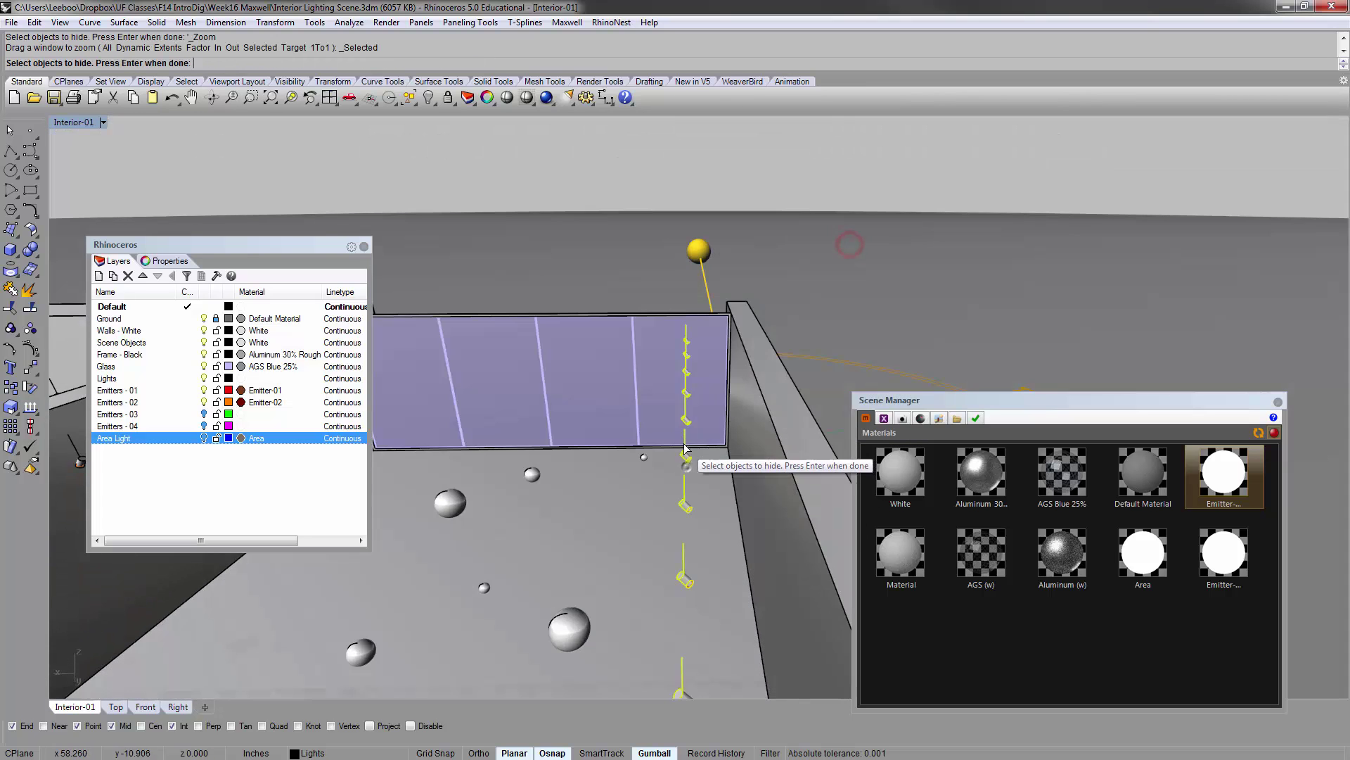
key(Escape)
Select the emitter surfaces inside the outer-wall spotlights and toggle the Emitters - 01 layer off and back on.
right_drag(715, 549, 623, 402)
scroll(559, 236, up, 1)
scroll(558, 239, down, 1)
shift+right_drag(558, 240, 529, 252)
click(451, 218)
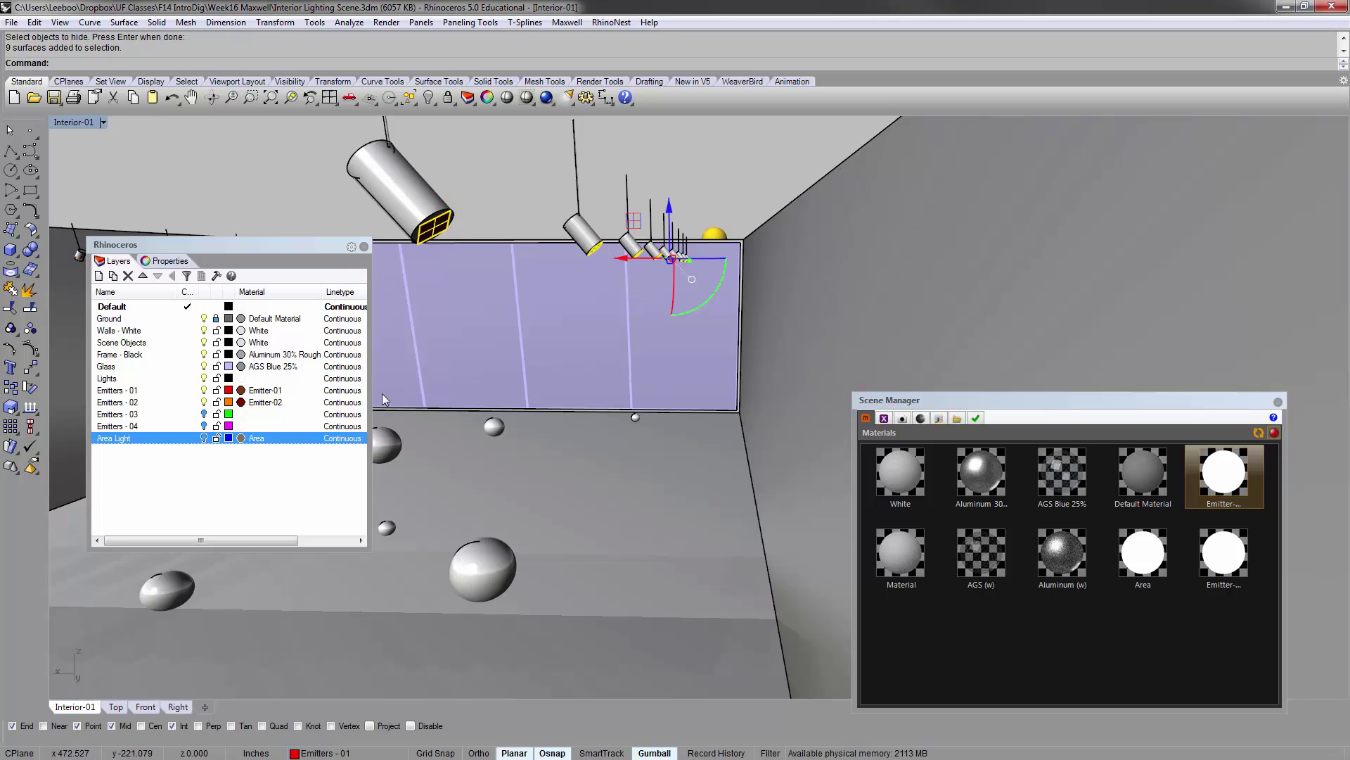
click(168, 393)
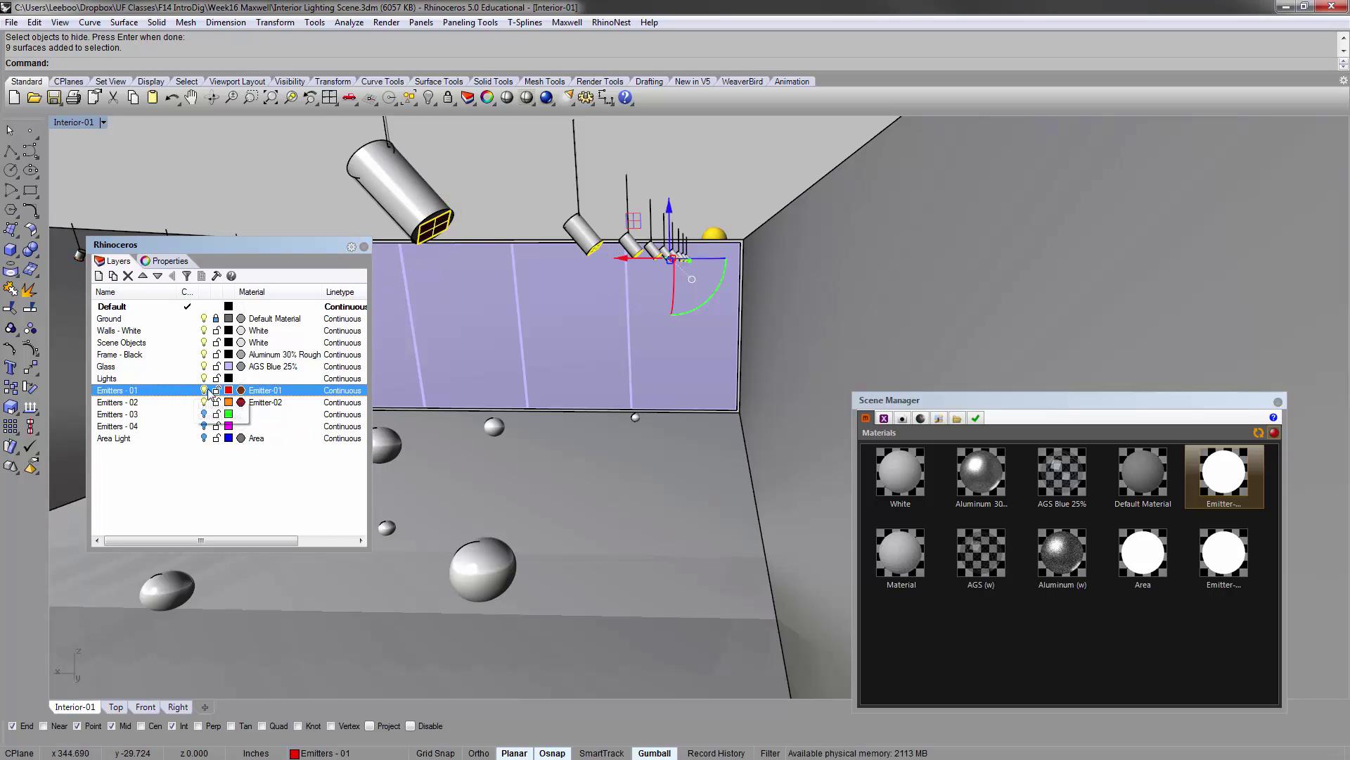
click(204, 389)
click(204, 389)
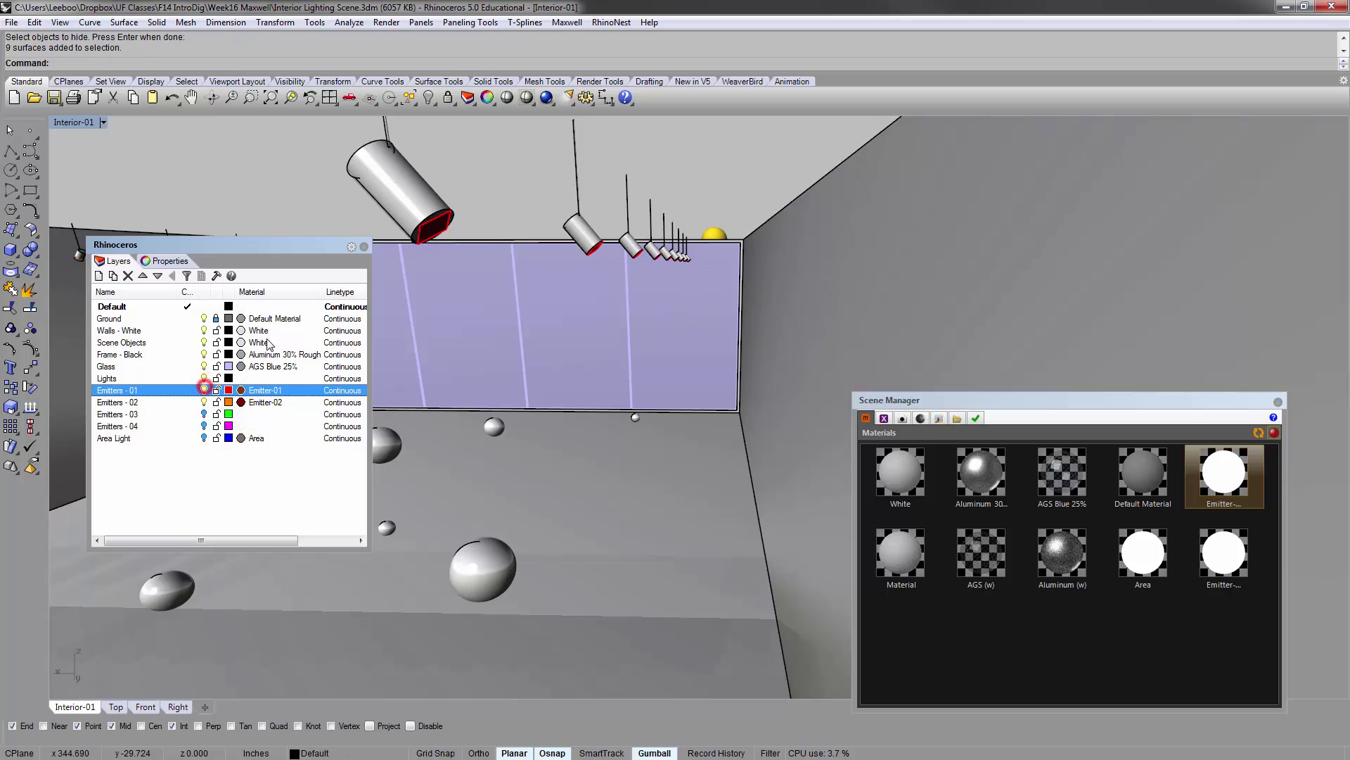
Examine the nearest spotlight's emitter face and the spotlight rows on both sides of the glazed room.
click(471, 164)
click(444, 227)
click(491, 183)
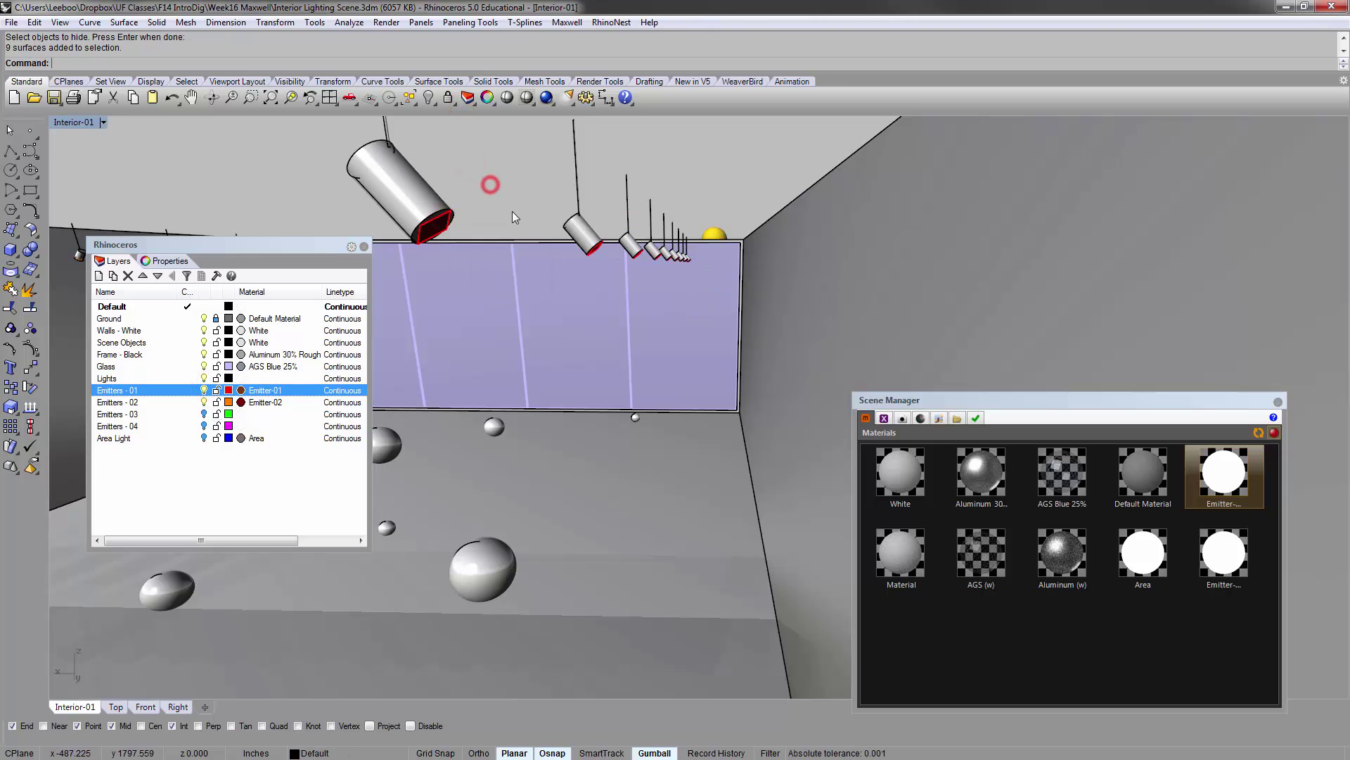
scroll(504, 303, down, 6)
right_drag(504, 305, 371, 169)
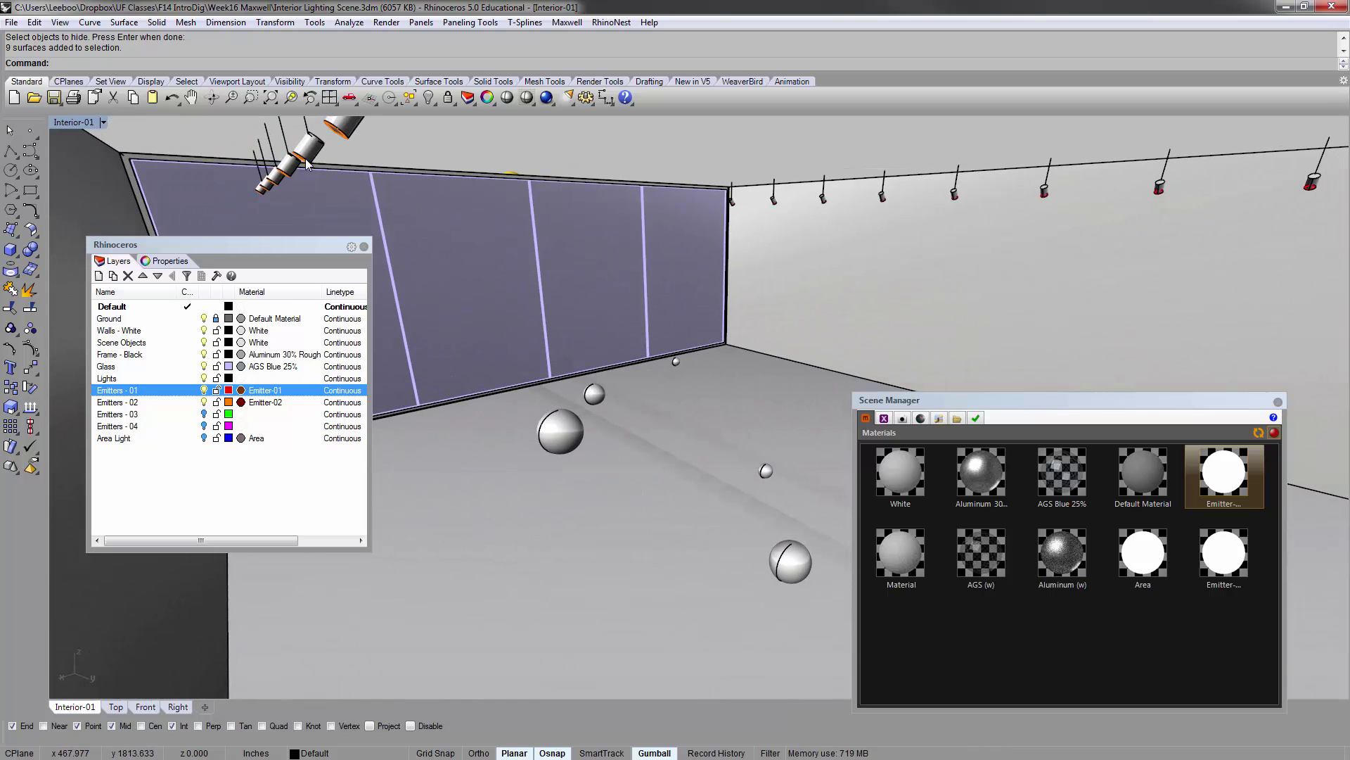
Turn on the Emitters - 03 layer for the spotlights in the adjoining room.
scroll(265, 394, down, 3)
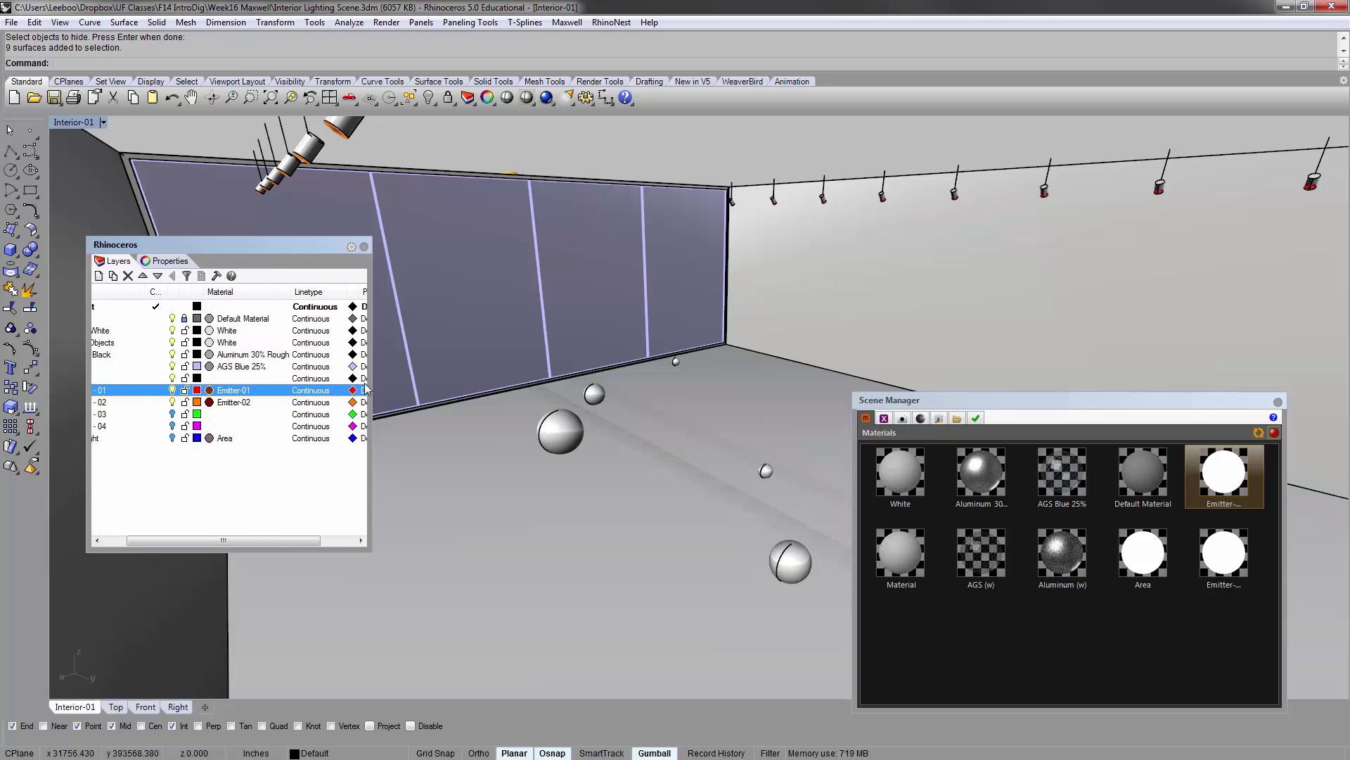
scroll(270, 422, up, 3)
scroll(563, 403, down, 8)
scroll(571, 386, up, 6)
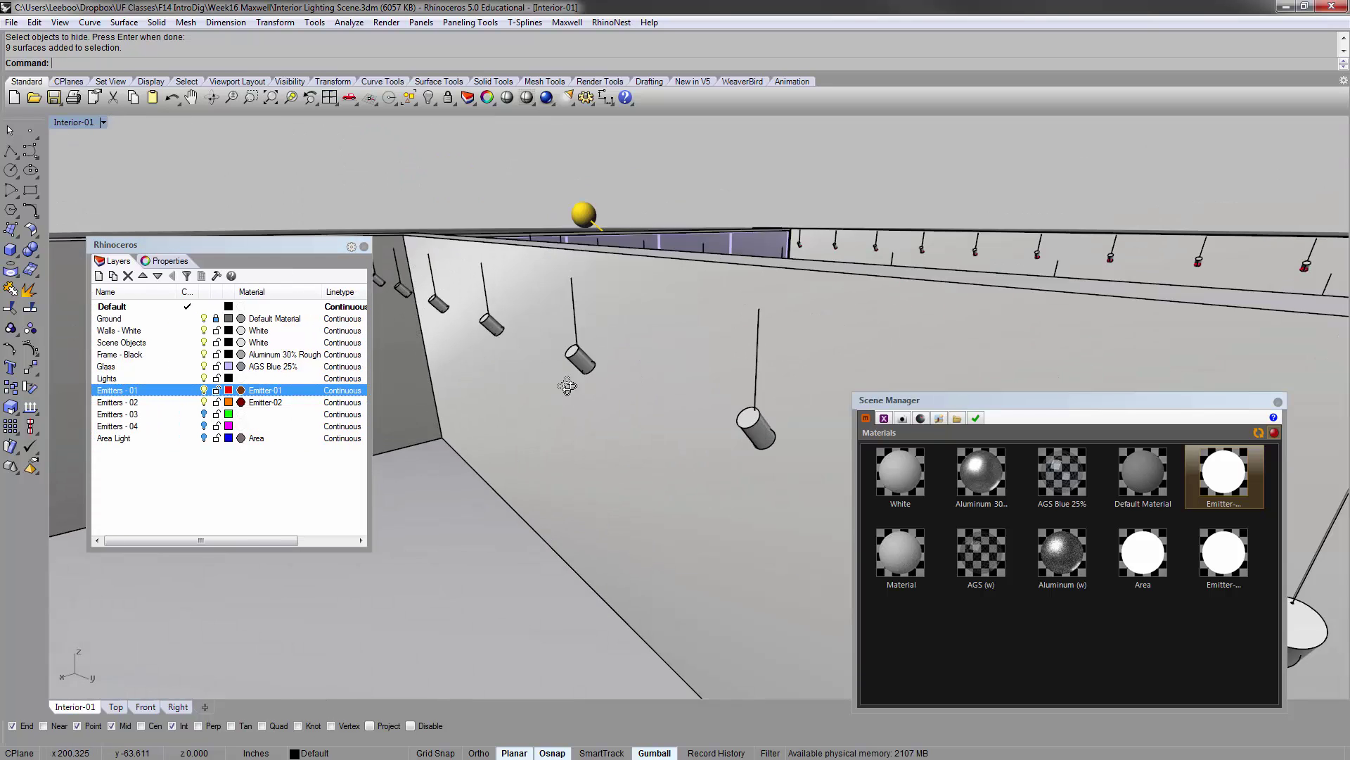
right_drag(571, 387, 541, 294)
scroll(495, 264, up, 3)
click(212, 415)
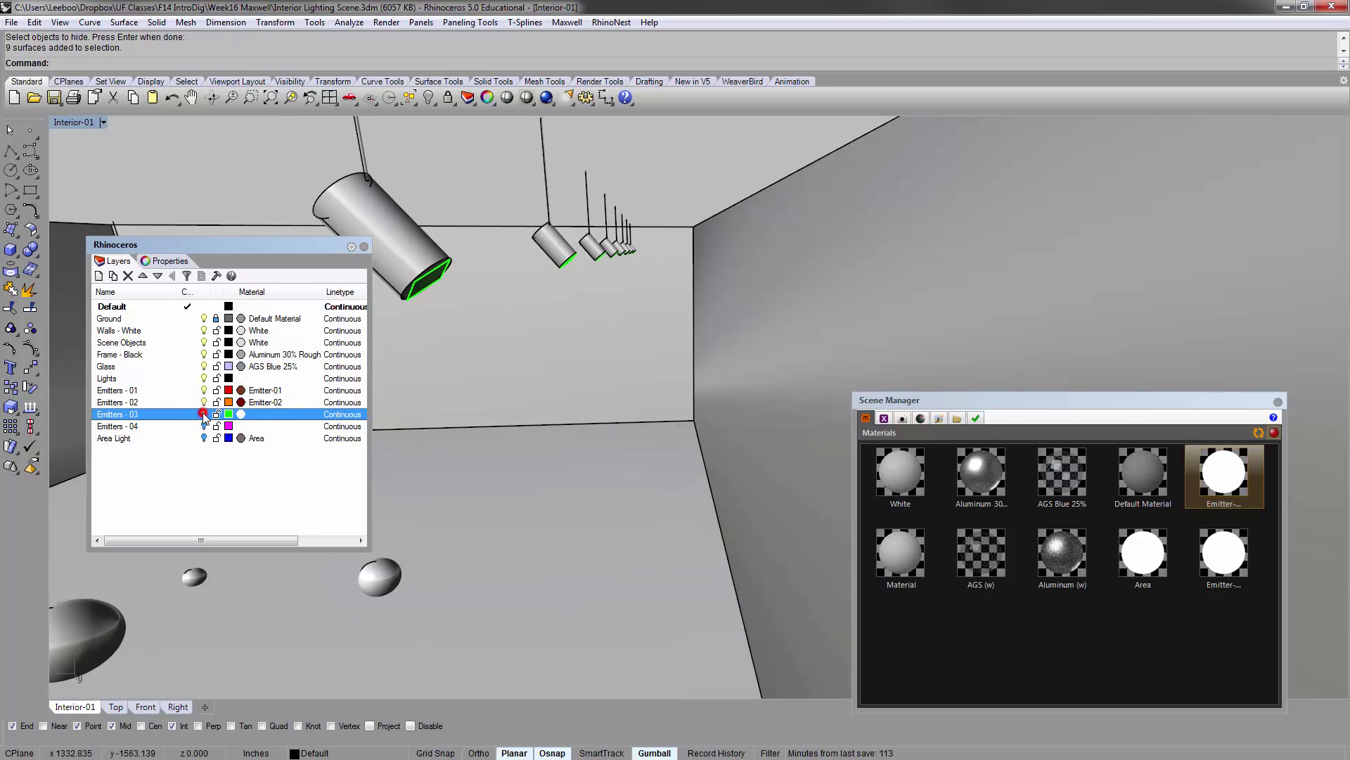
Check the emitter power setting of the Emitter-01 material and move the Scene Manager clear of the glazed room.
scroll(450, 265, down, 5)
scroll(450, 264, down, 4)
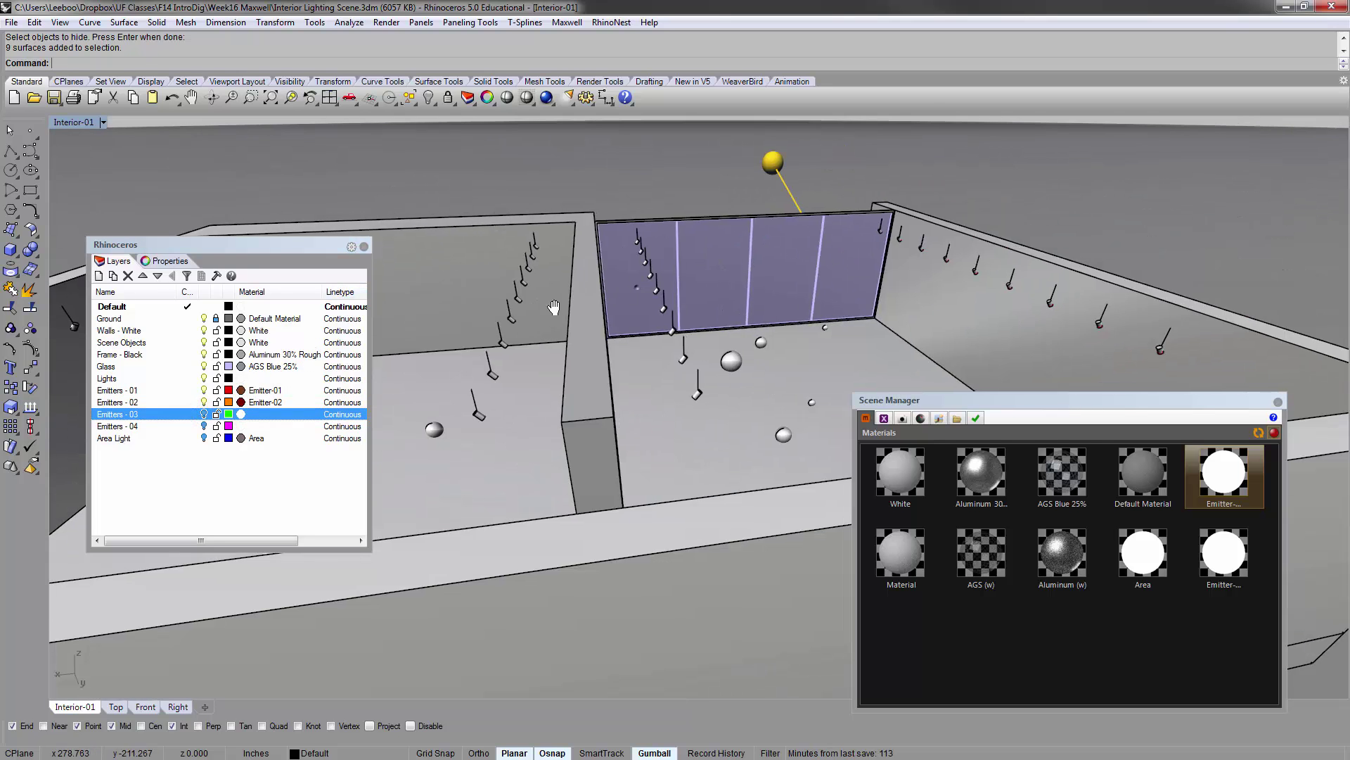
right_drag(551, 305, 445, 399)
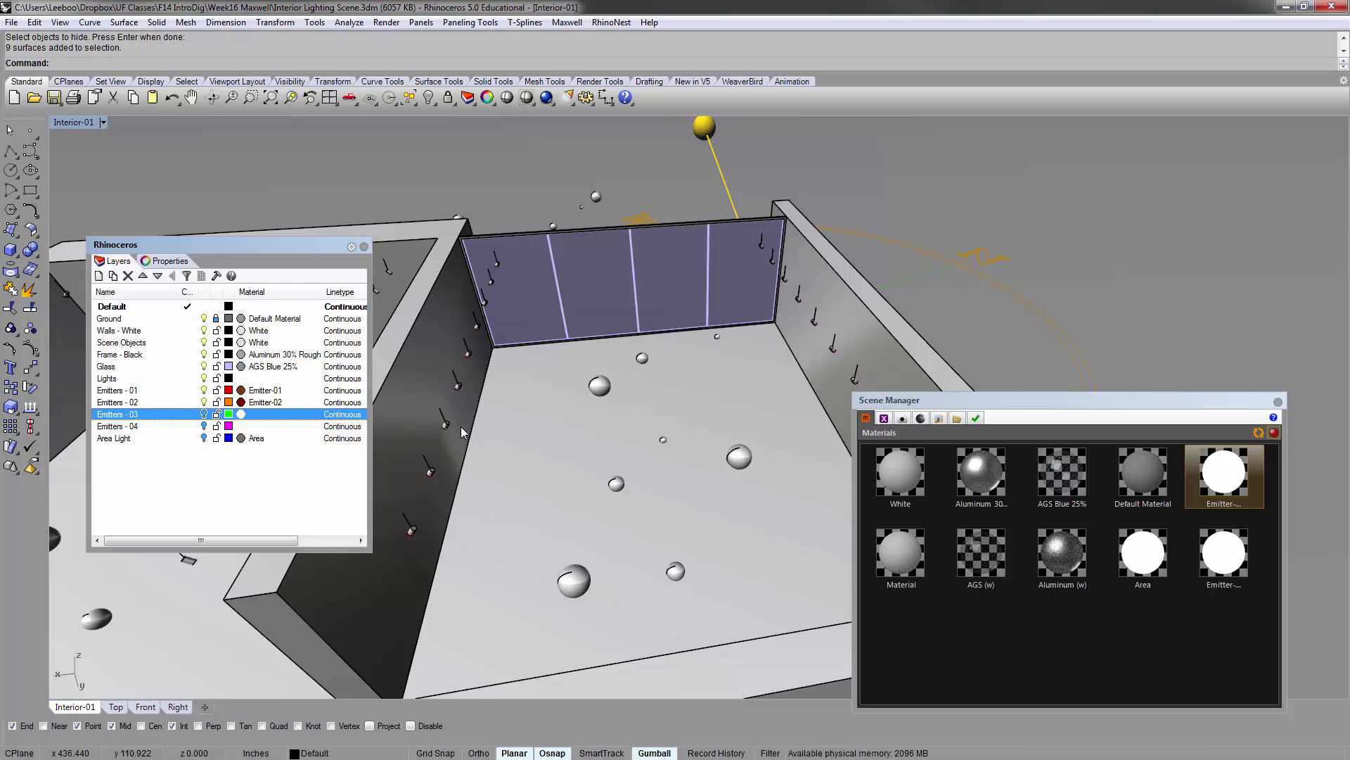
click(1163, 405)
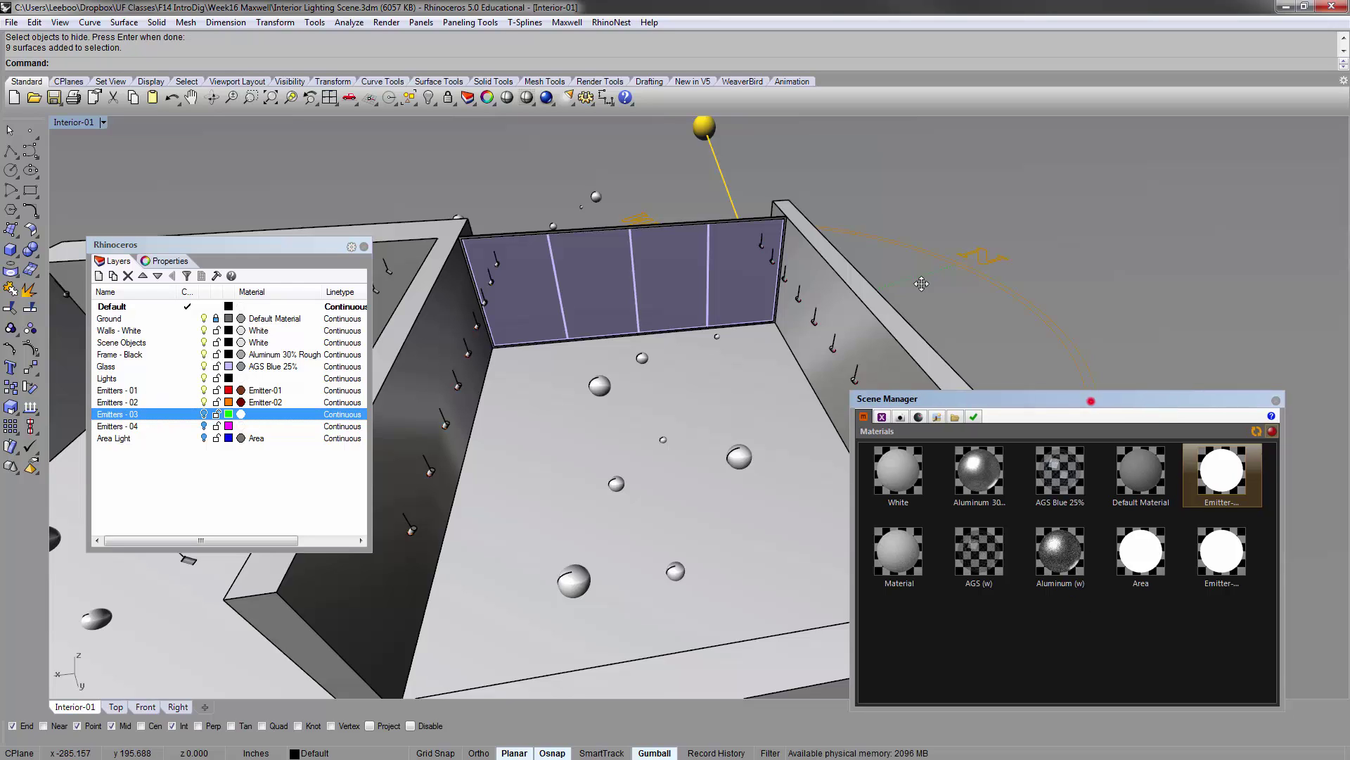
drag(1094, 398, 805, 214)
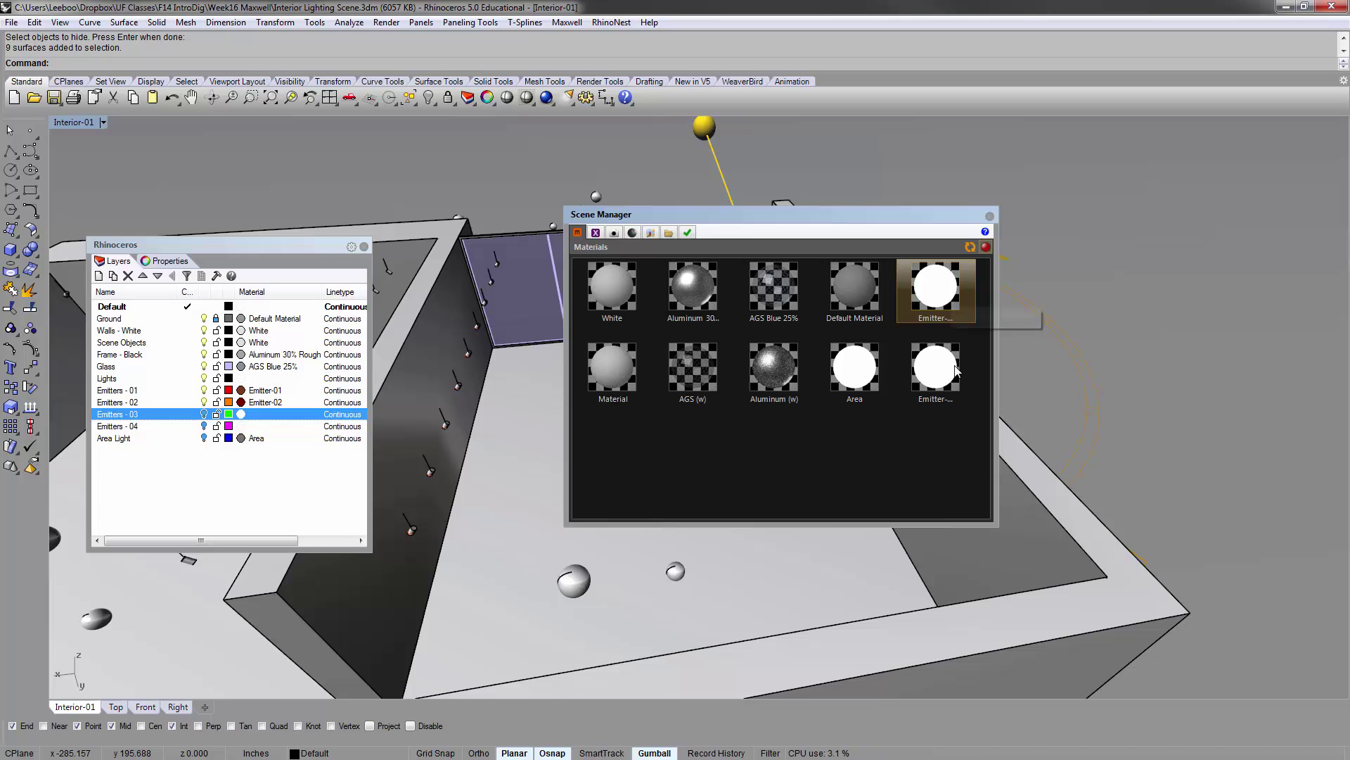
click(936, 284)
double_click(936, 284)
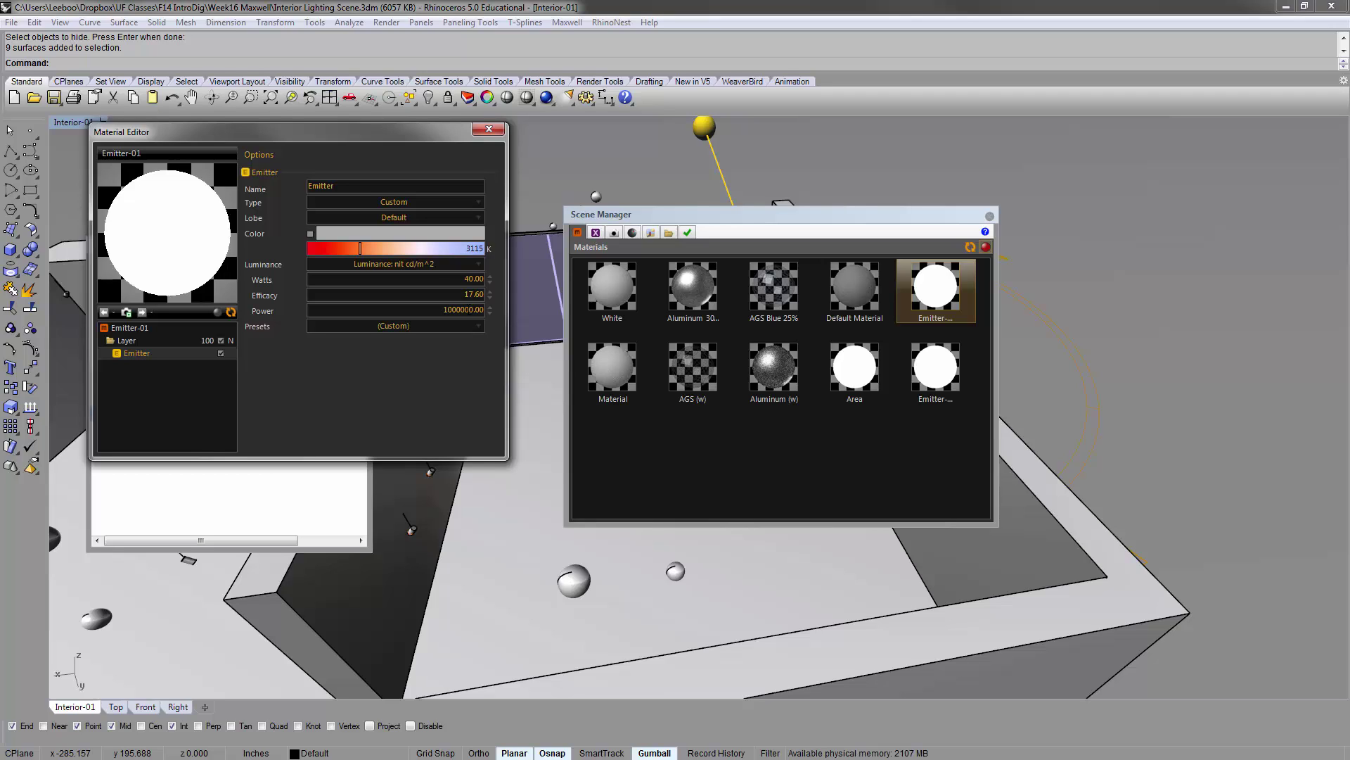
click(459, 310)
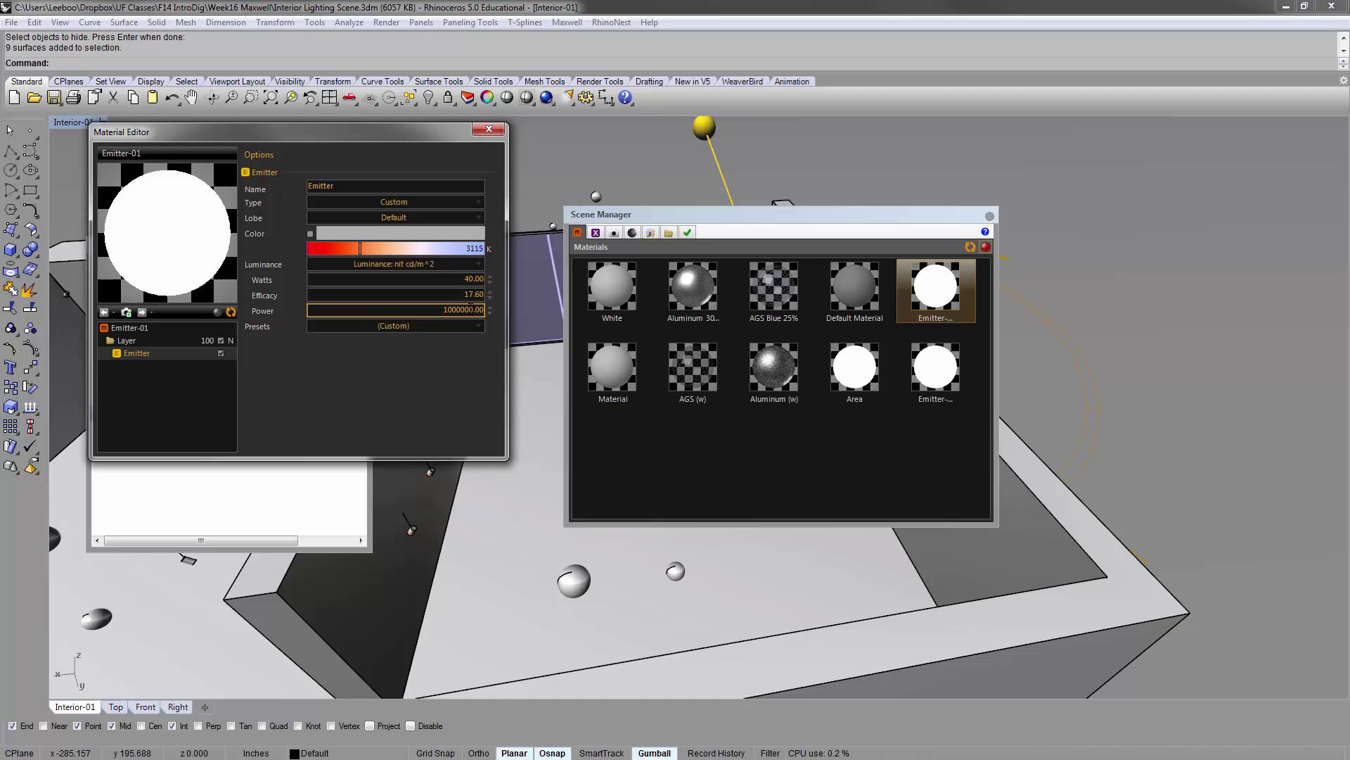
click(487, 129)
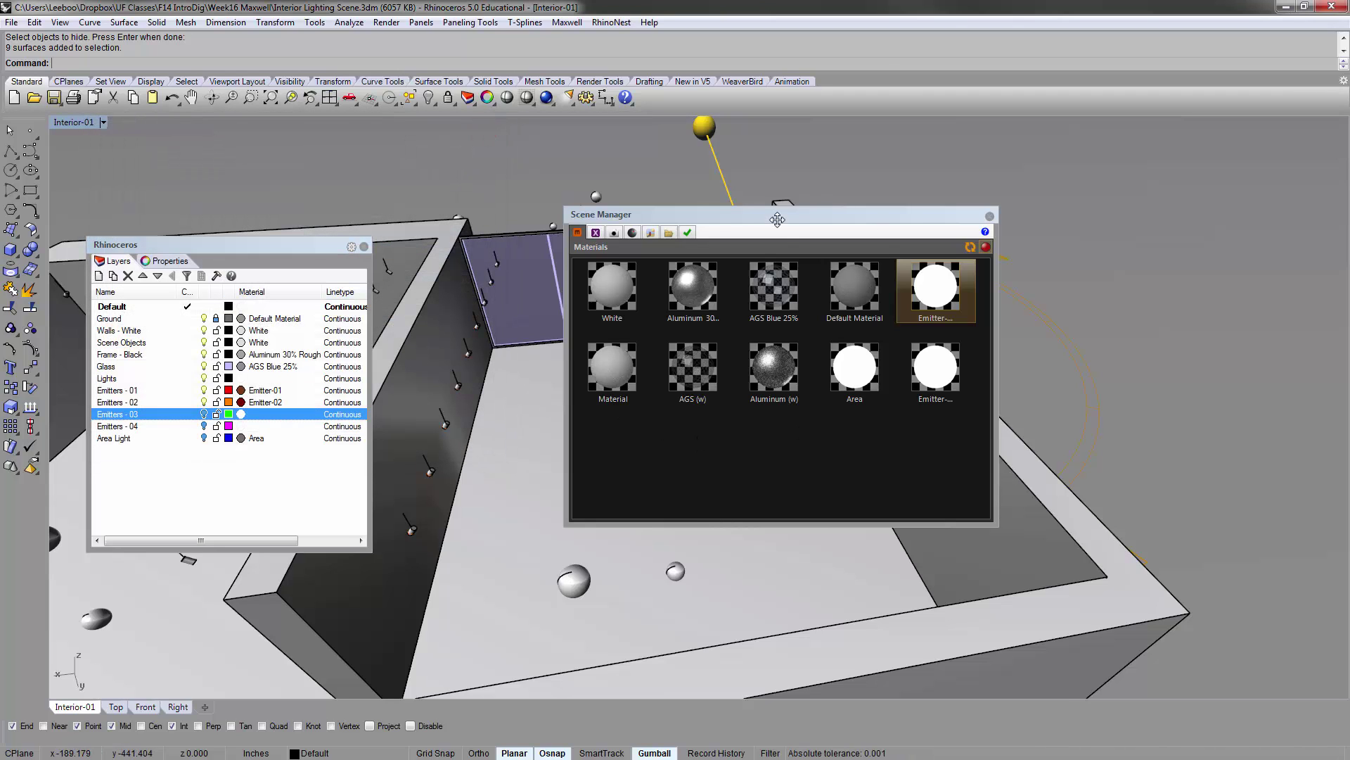
drag(793, 211, 1082, 143)
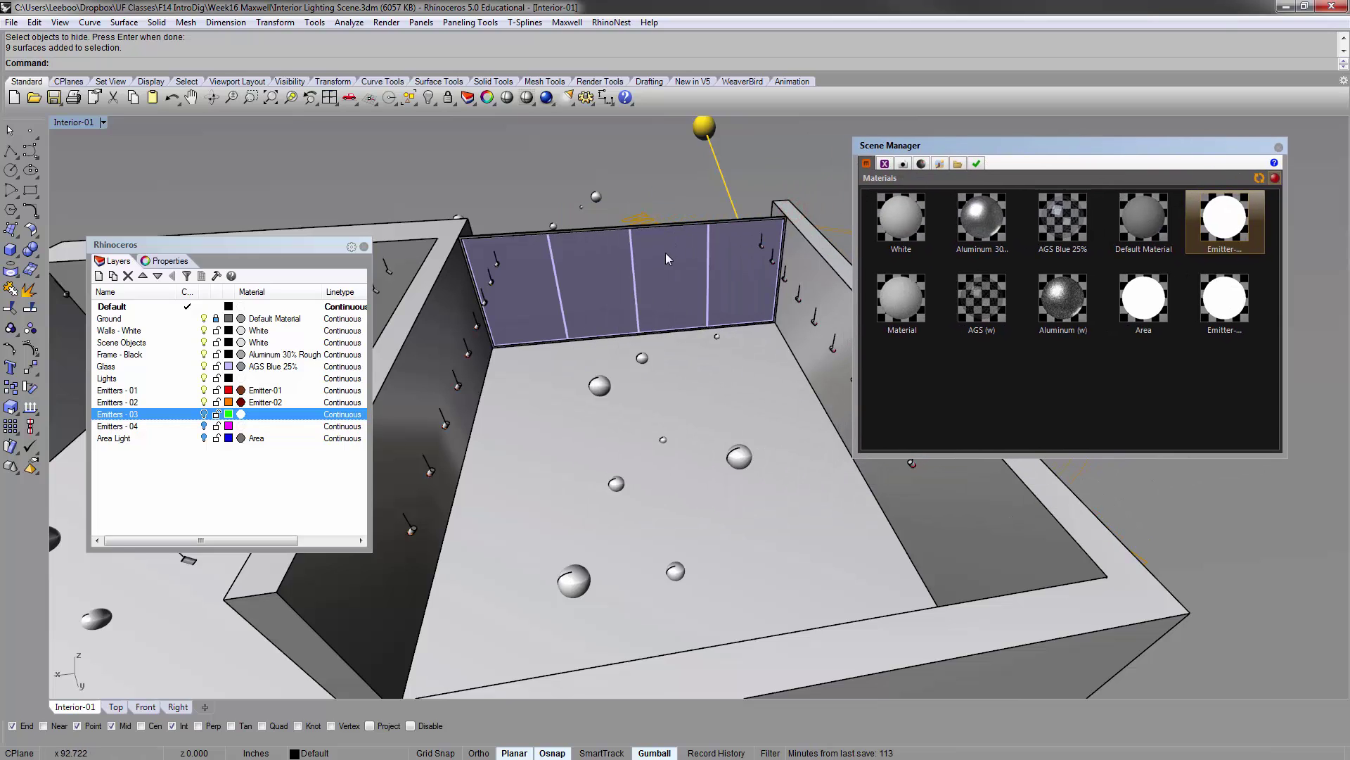
right_drag(665, 252, 643, 304)
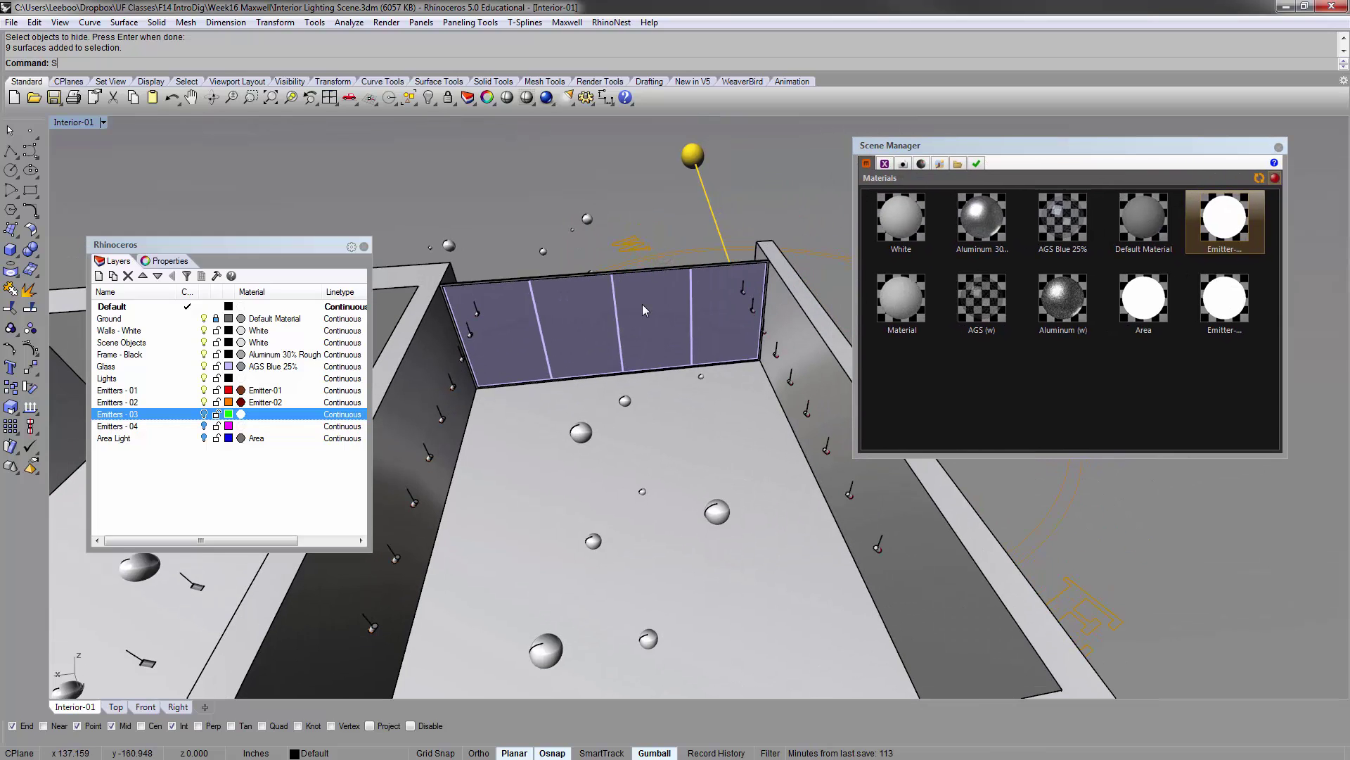
Unhide the hidden roof and restore the Interior-01 named view.
key(Return)
right_drag(642, 304, 619, 359)
click(74, 121)
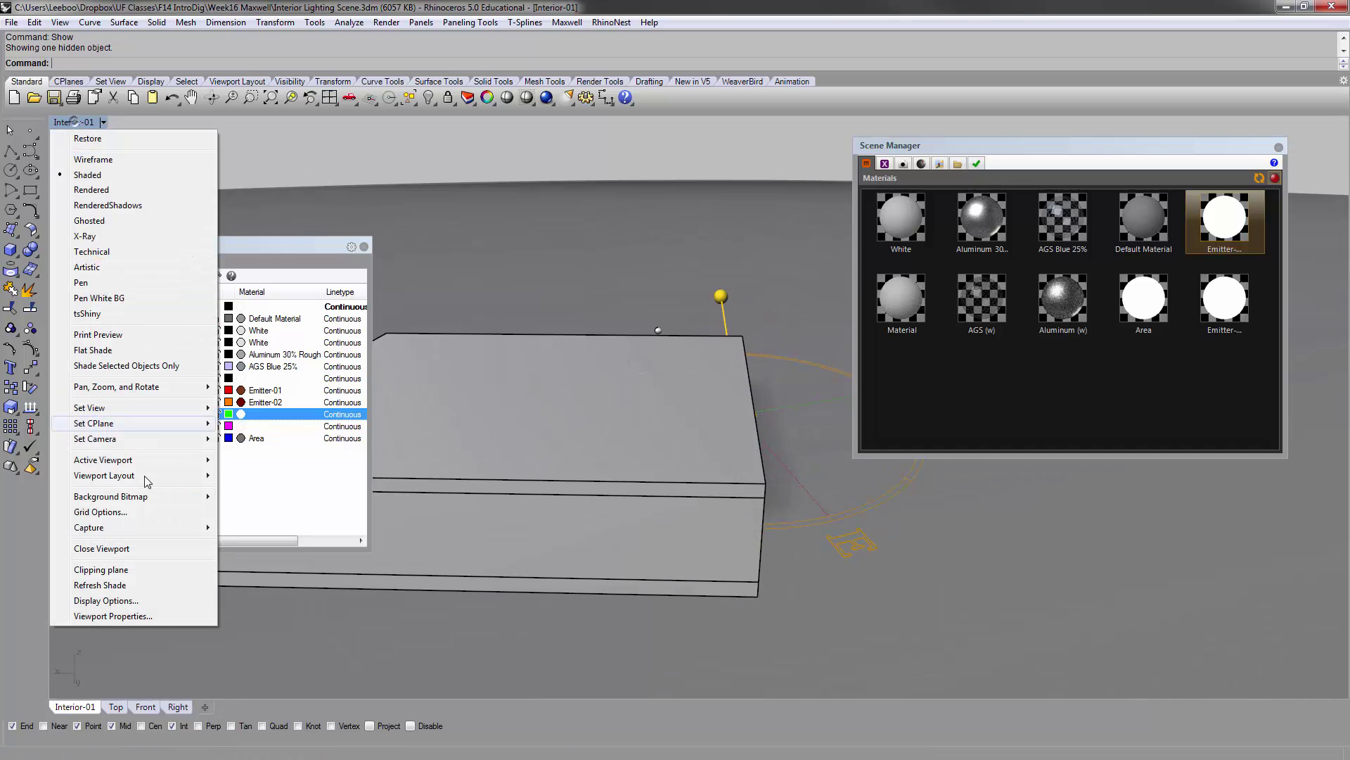
mouse_move(175, 407)
click(274, 610)
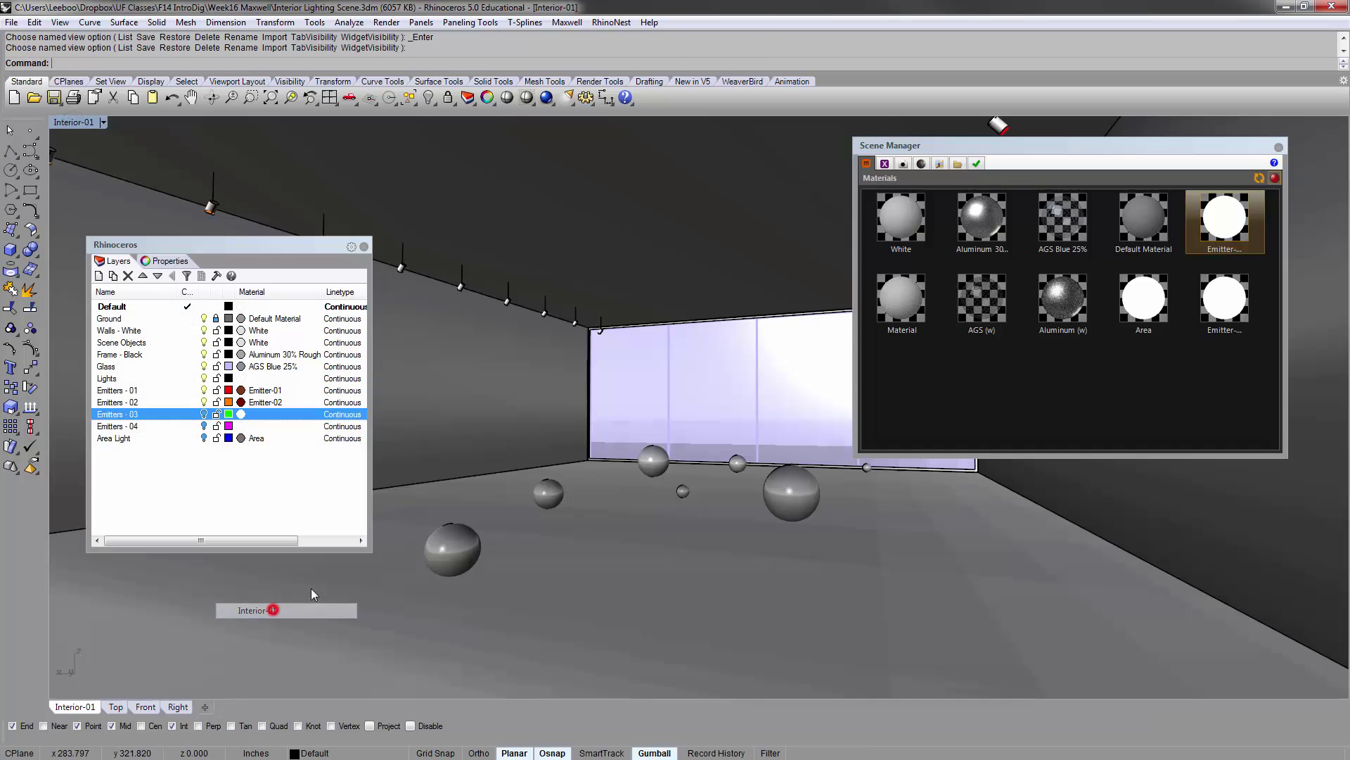
Select the glass panels at the far end of the room to inspect them, and clear the selection.
click(597, 379)
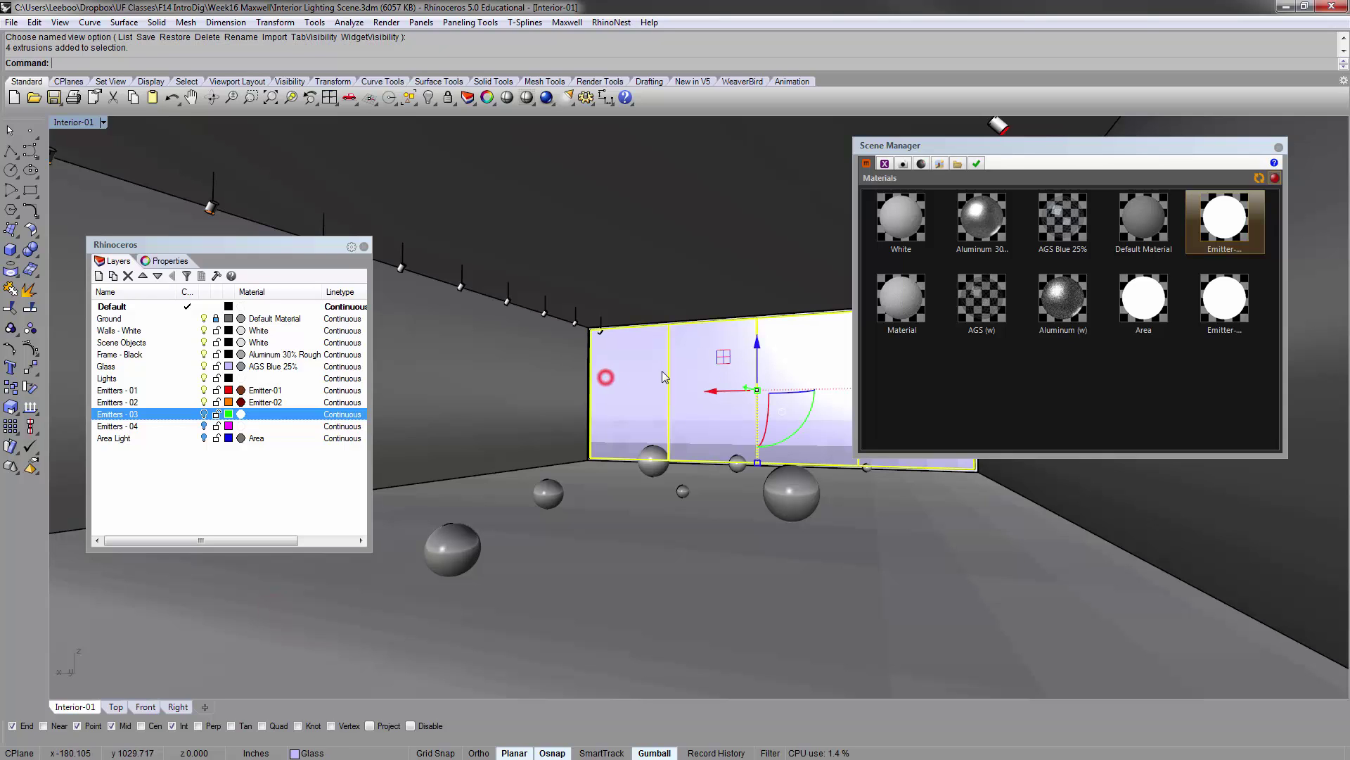
click(873, 551)
key(Escape)
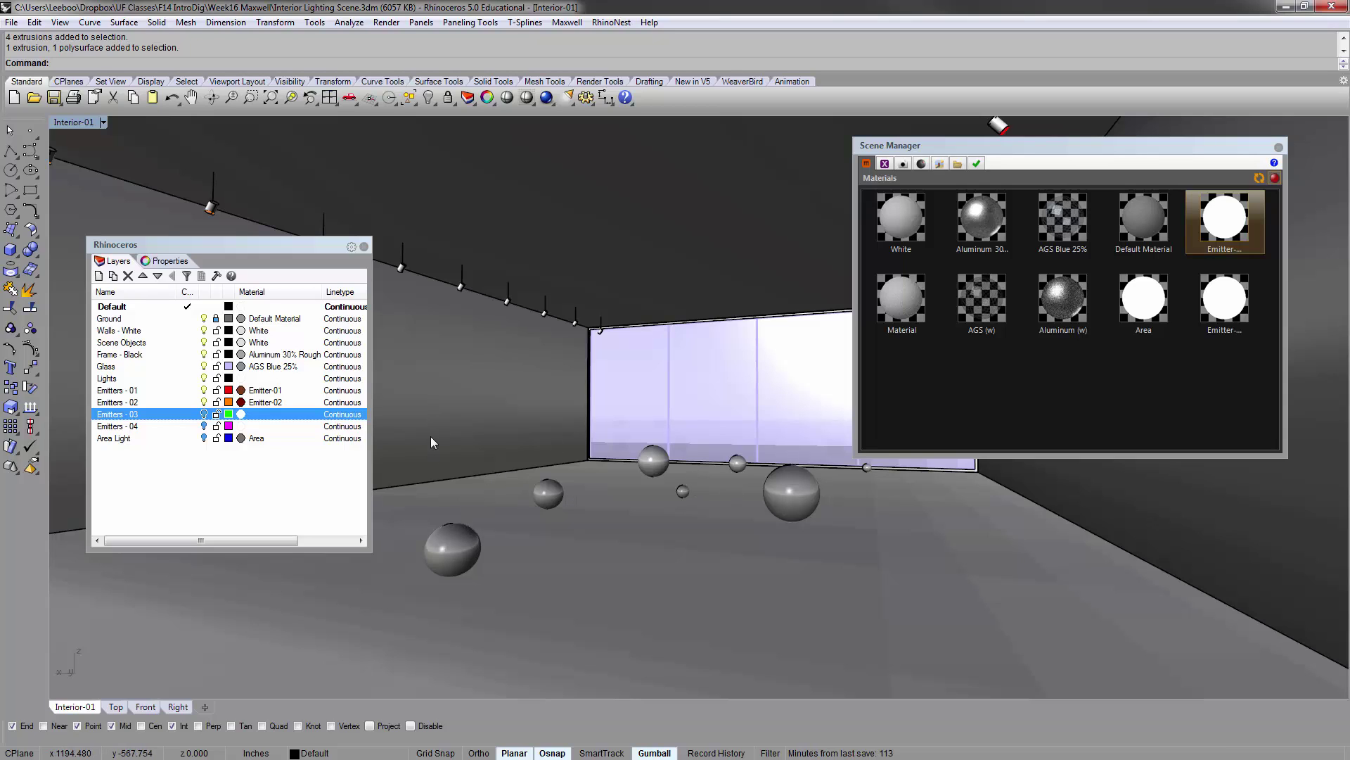
Turn off the Emitters - 01 and Emitters - 02 layers so that no emitter layer stays on.
click(208, 502)
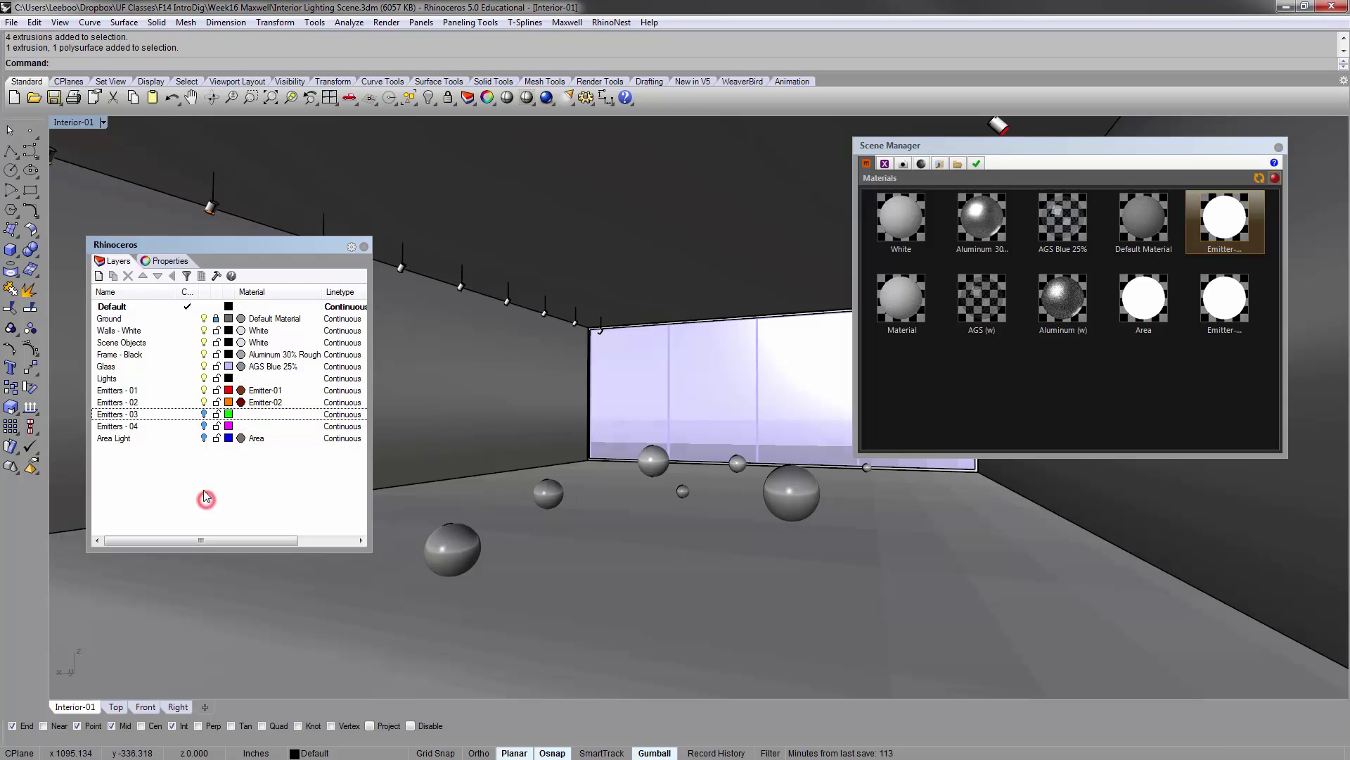
click(204, 390)
click(203, 401)
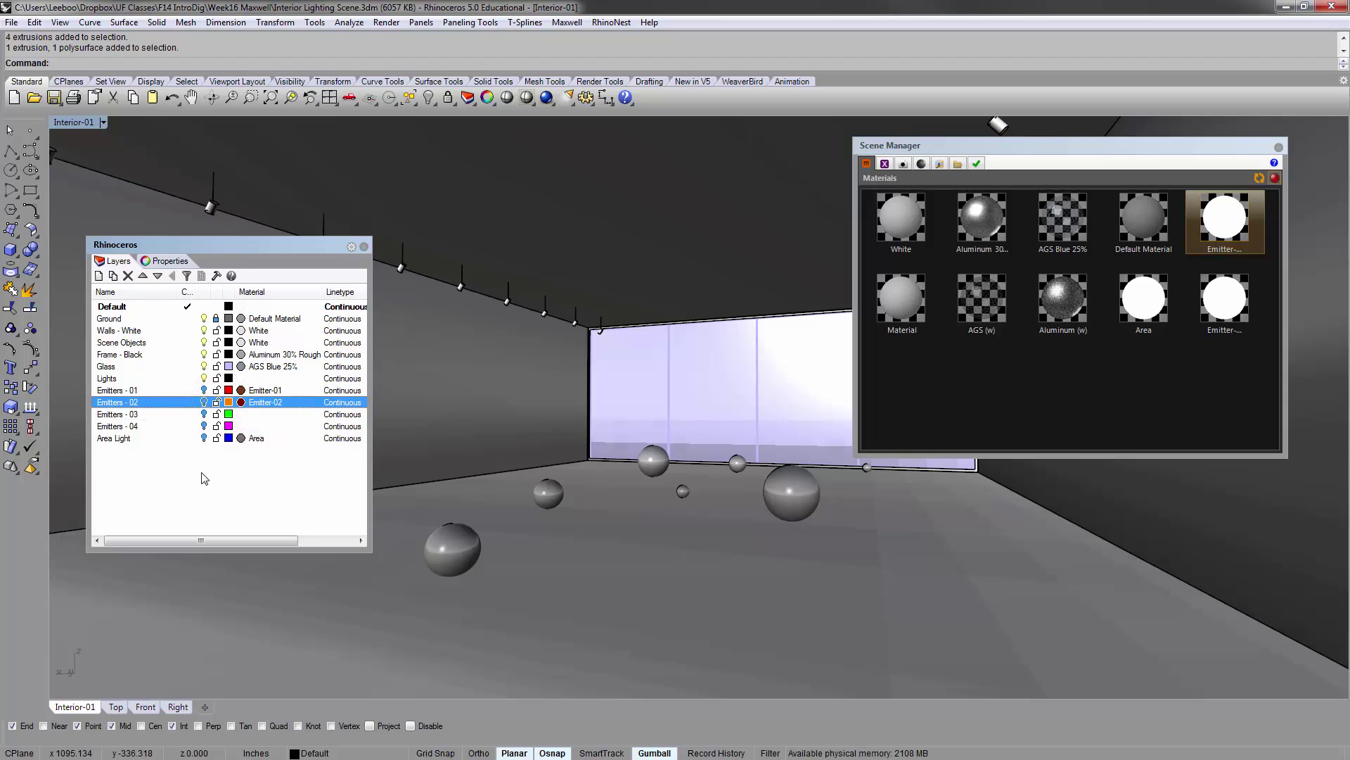
click(201, 499)
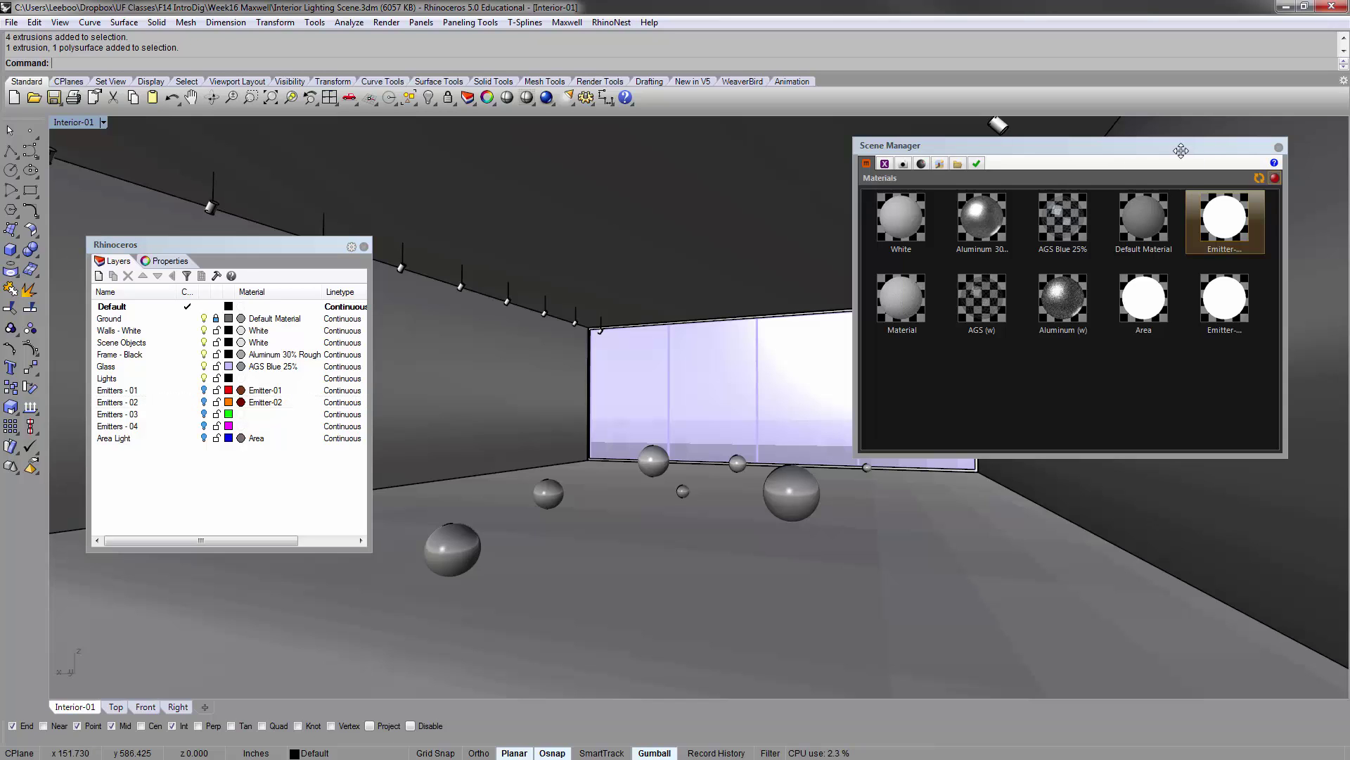
Move the Scene Manager clear of the glazing and start a Maxwell Fire preview of the Interior-01 view.
drag(1171, 145, 1212, 296)
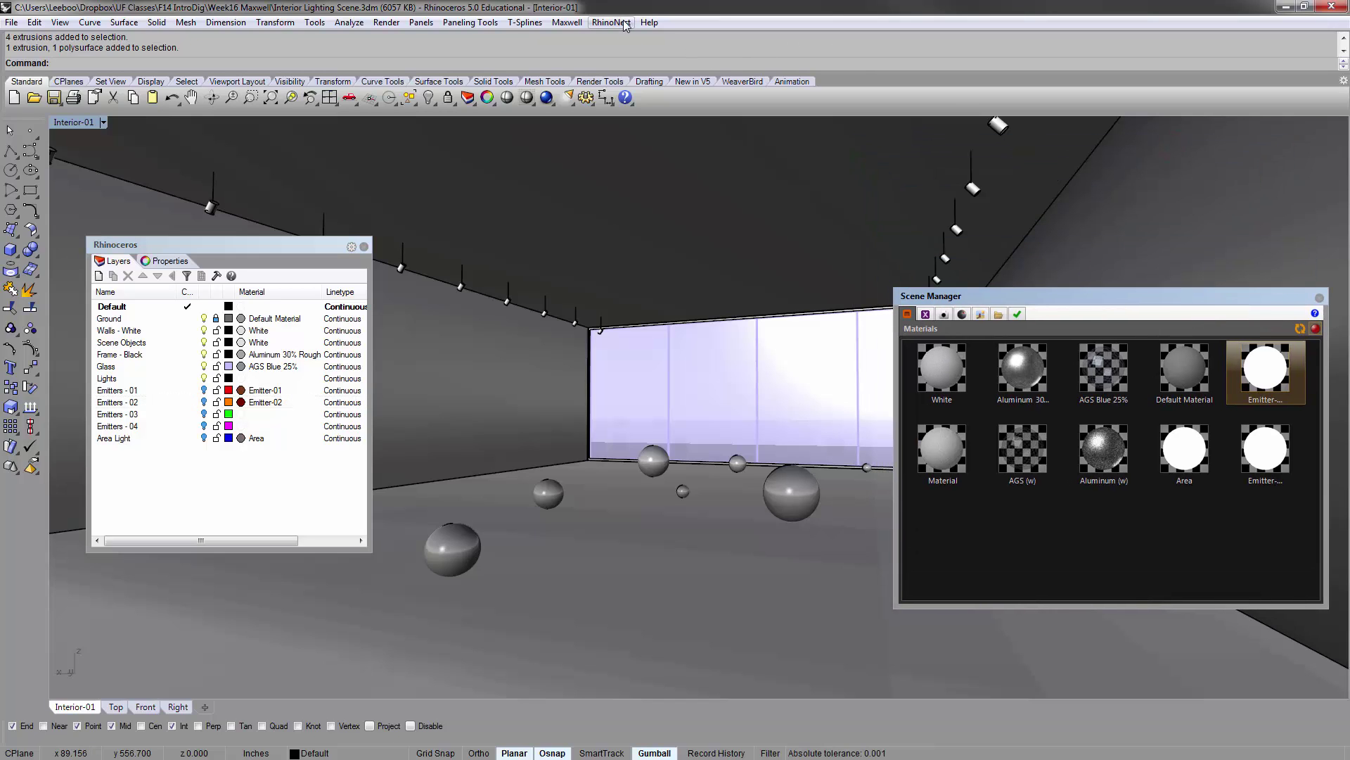
click(566, 22)
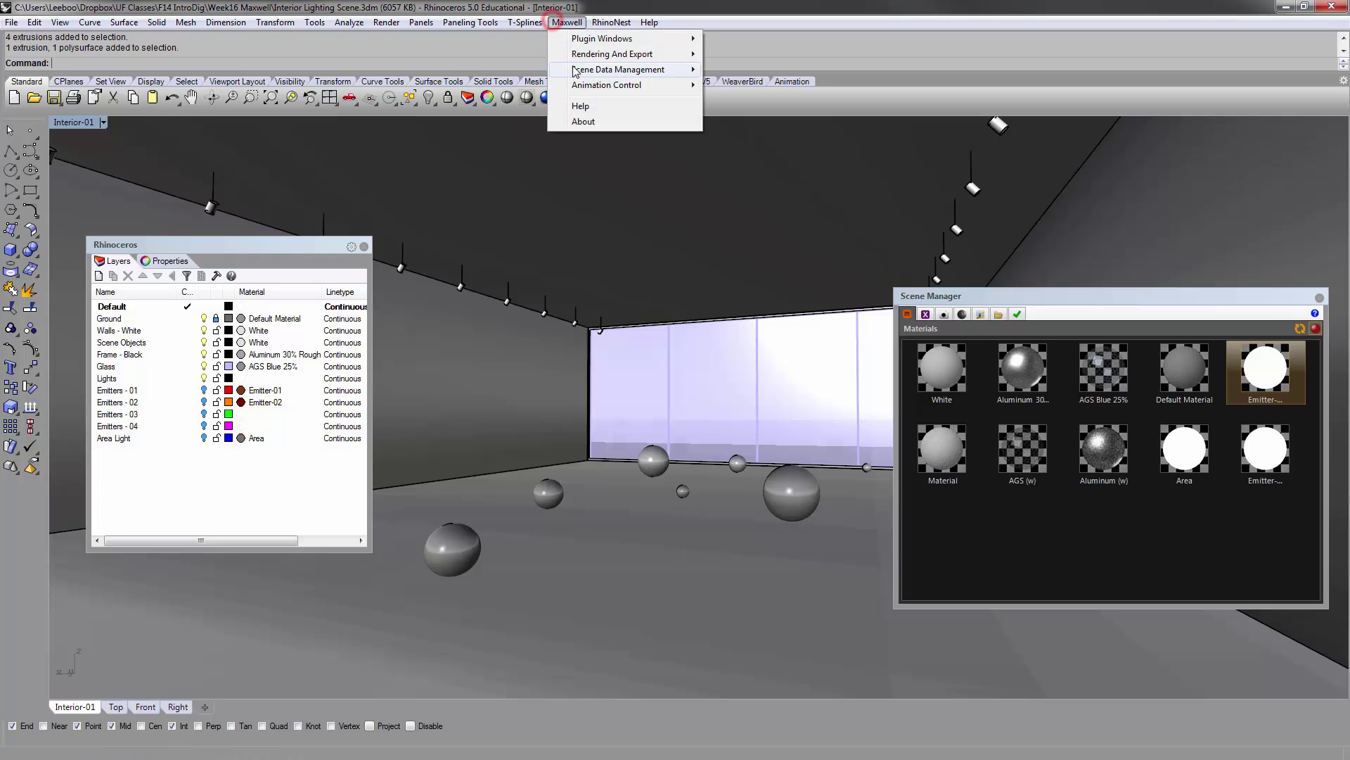
mouse_move(581, 56)
click(747, 131)
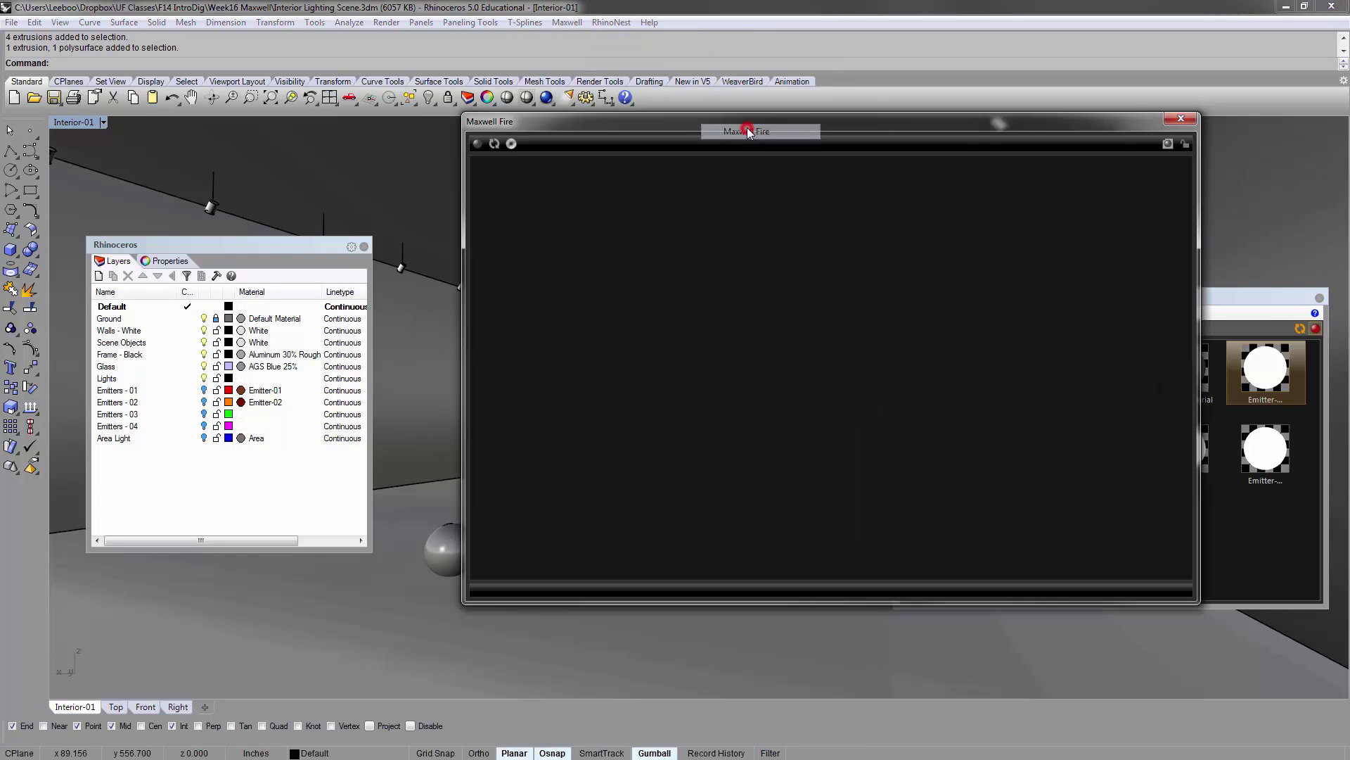
click(492, 145)
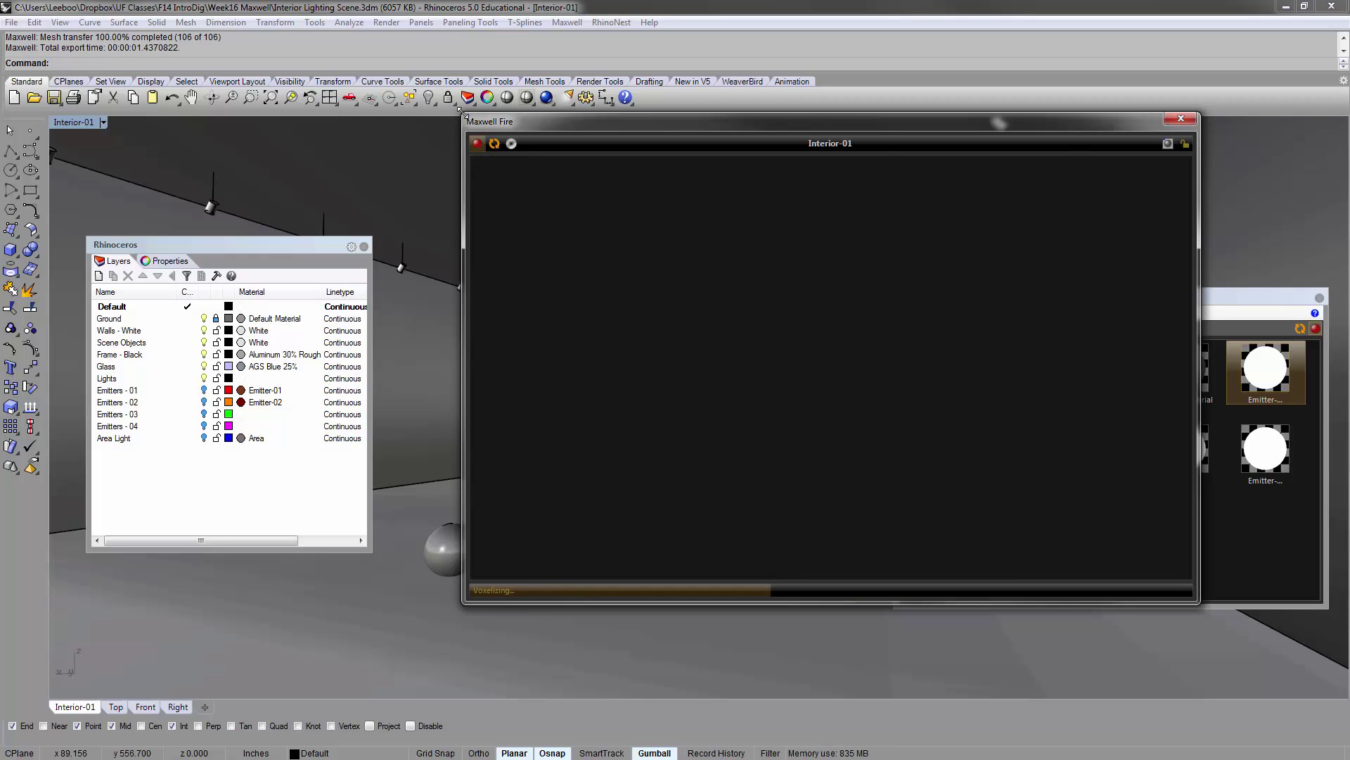
Rearrange the Maxwell Fire and Scene Manager windows and check the Location & Time settings against the daylight preview.
drag(460, 111, 491, 121)
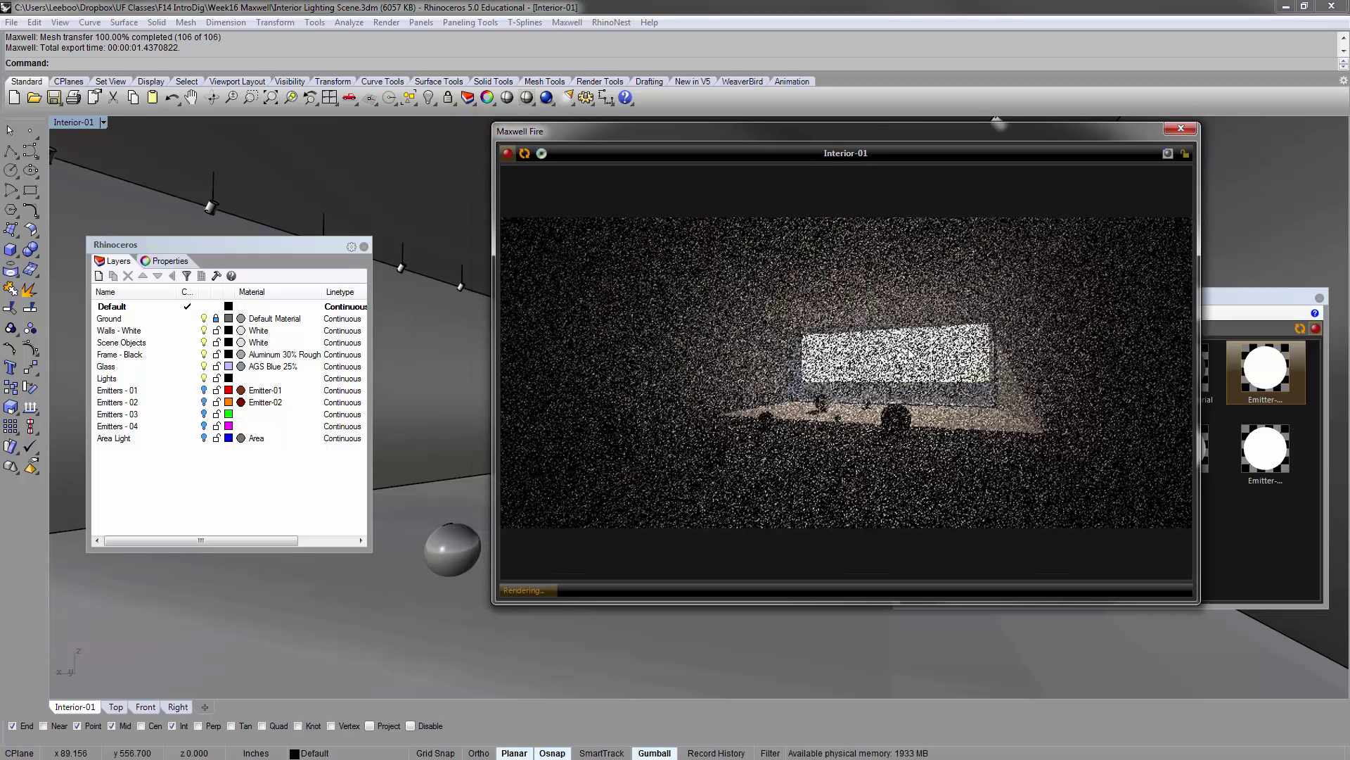
drag(955, 133, 783, 208)
drag(1089, 296, 1084, 151)
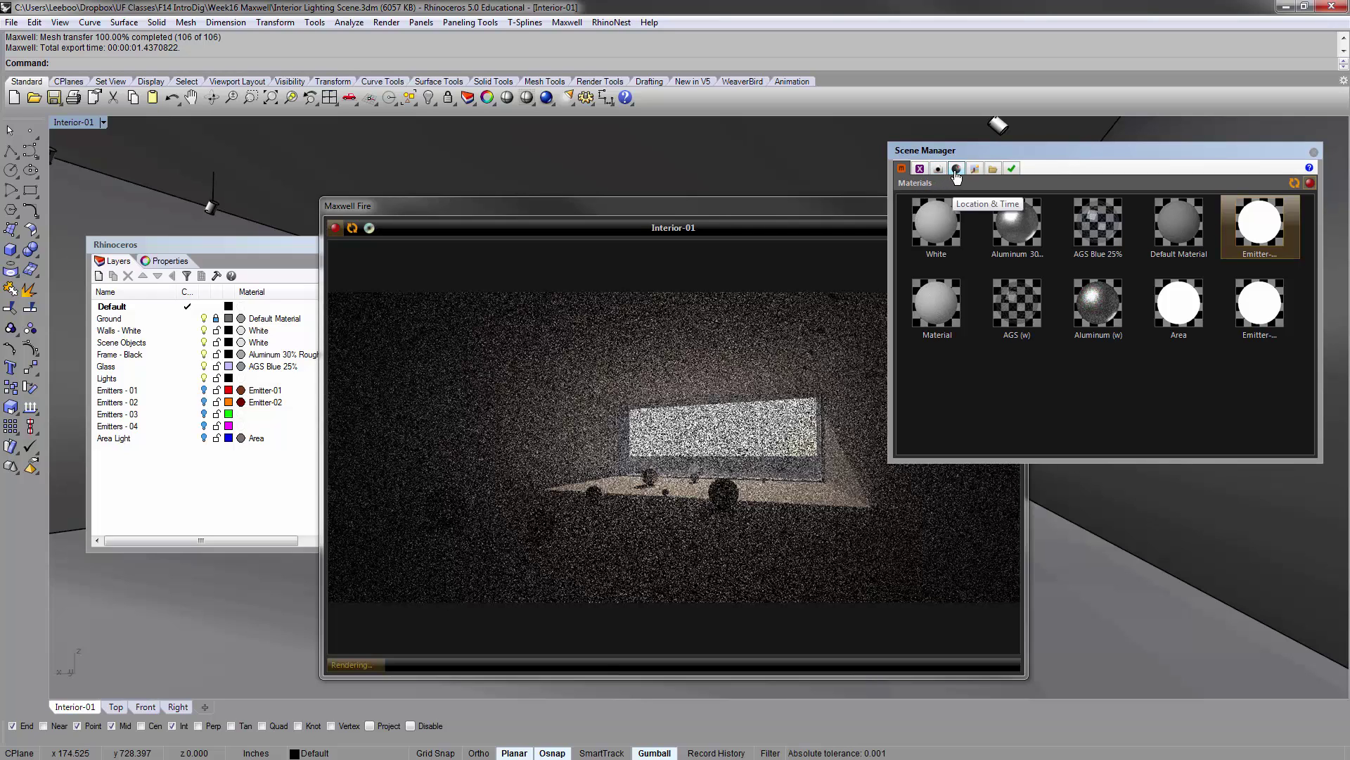
click(956, 169)
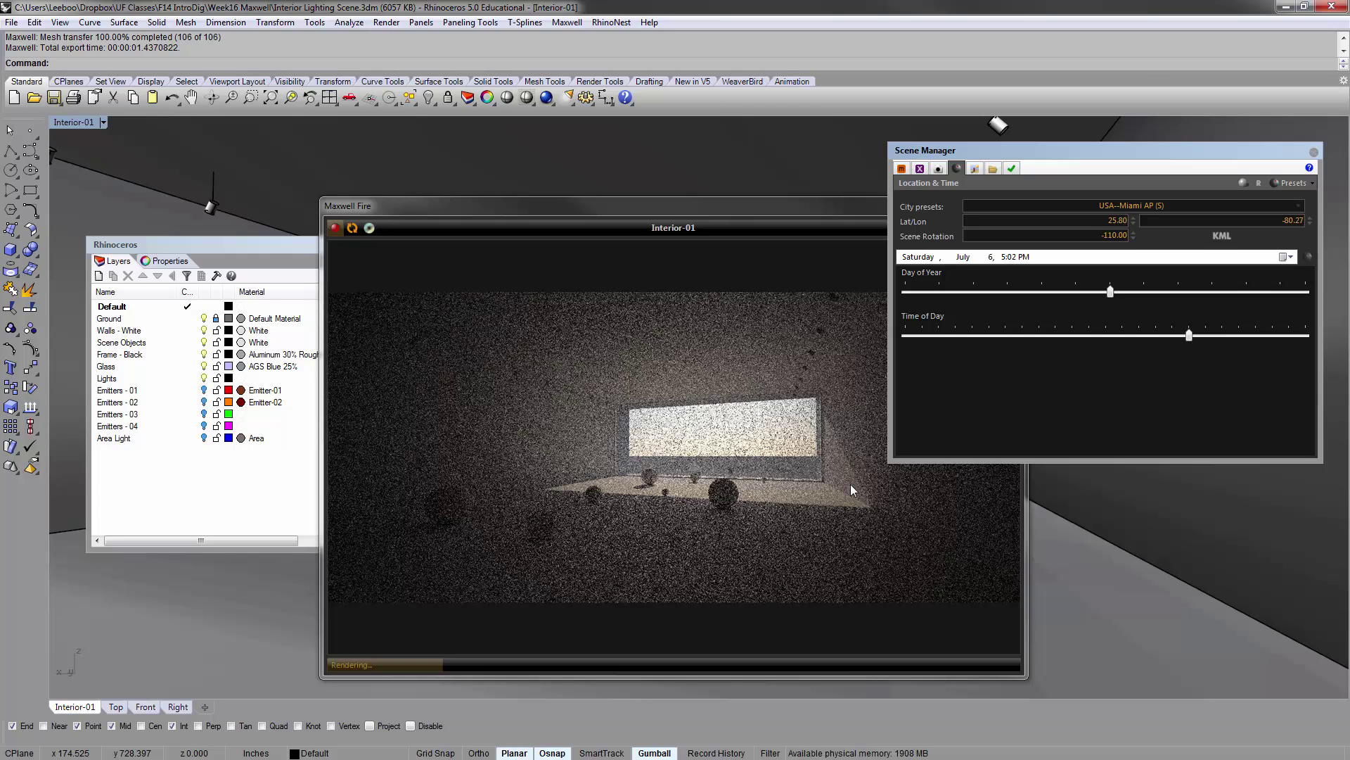
drag(800, 209, 779, 192)
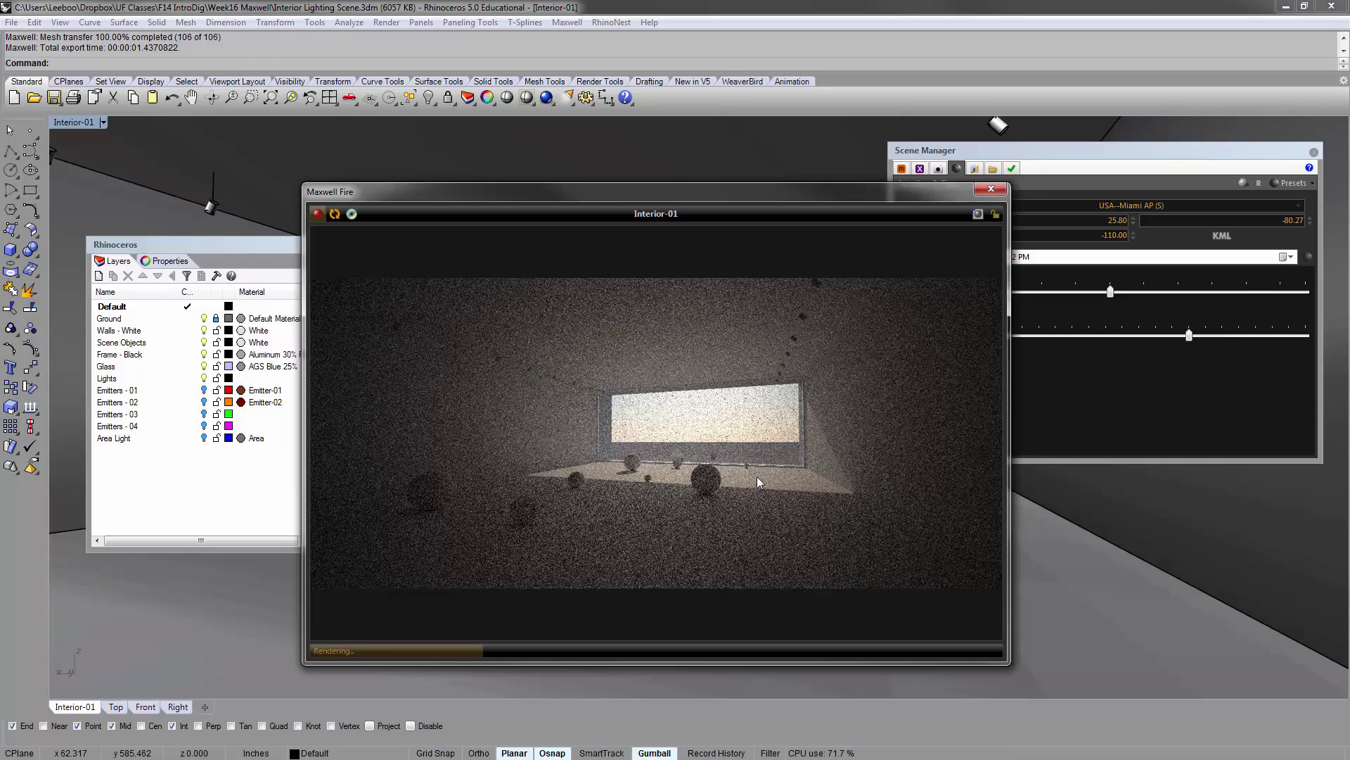
Test the Interior-01 camera's exposure by lowering it to EV 5, and restore it to EV 8.
click(1034, 144)
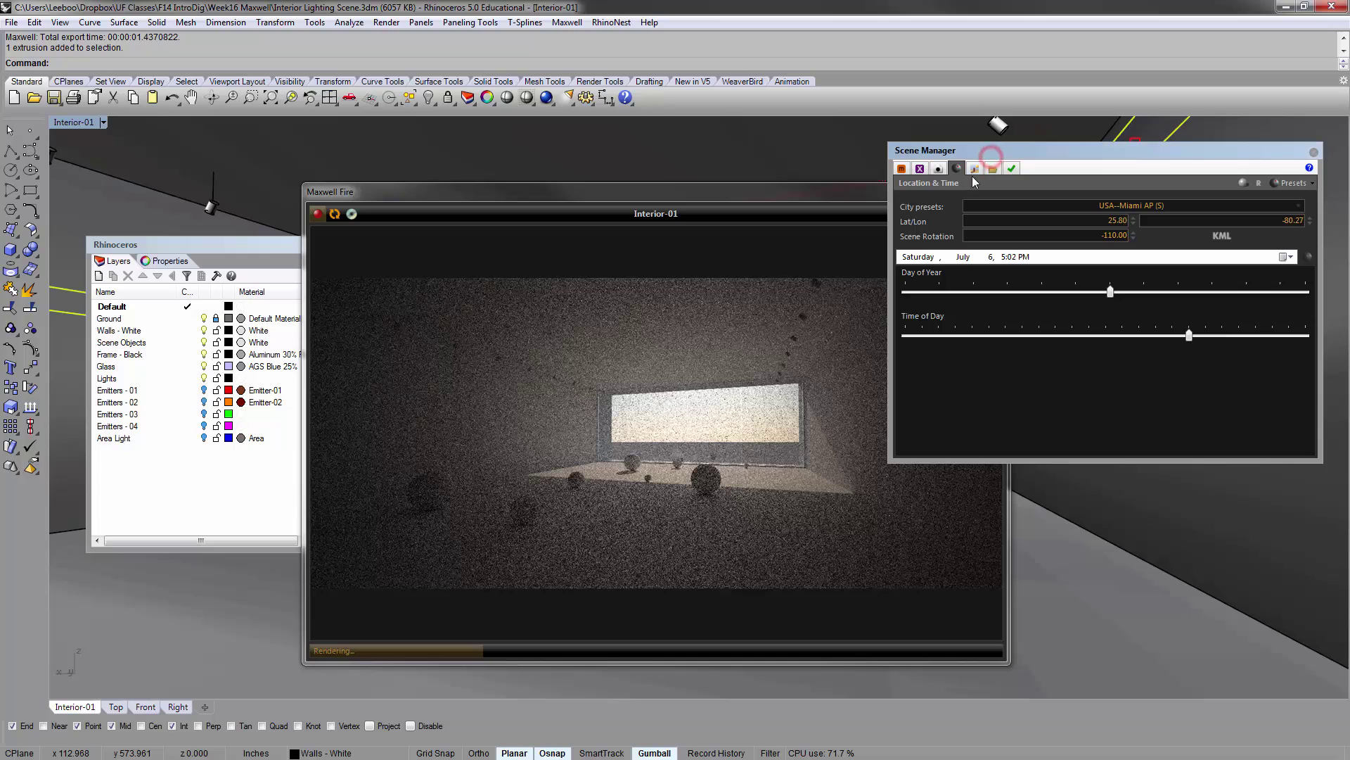
click(938, 169)
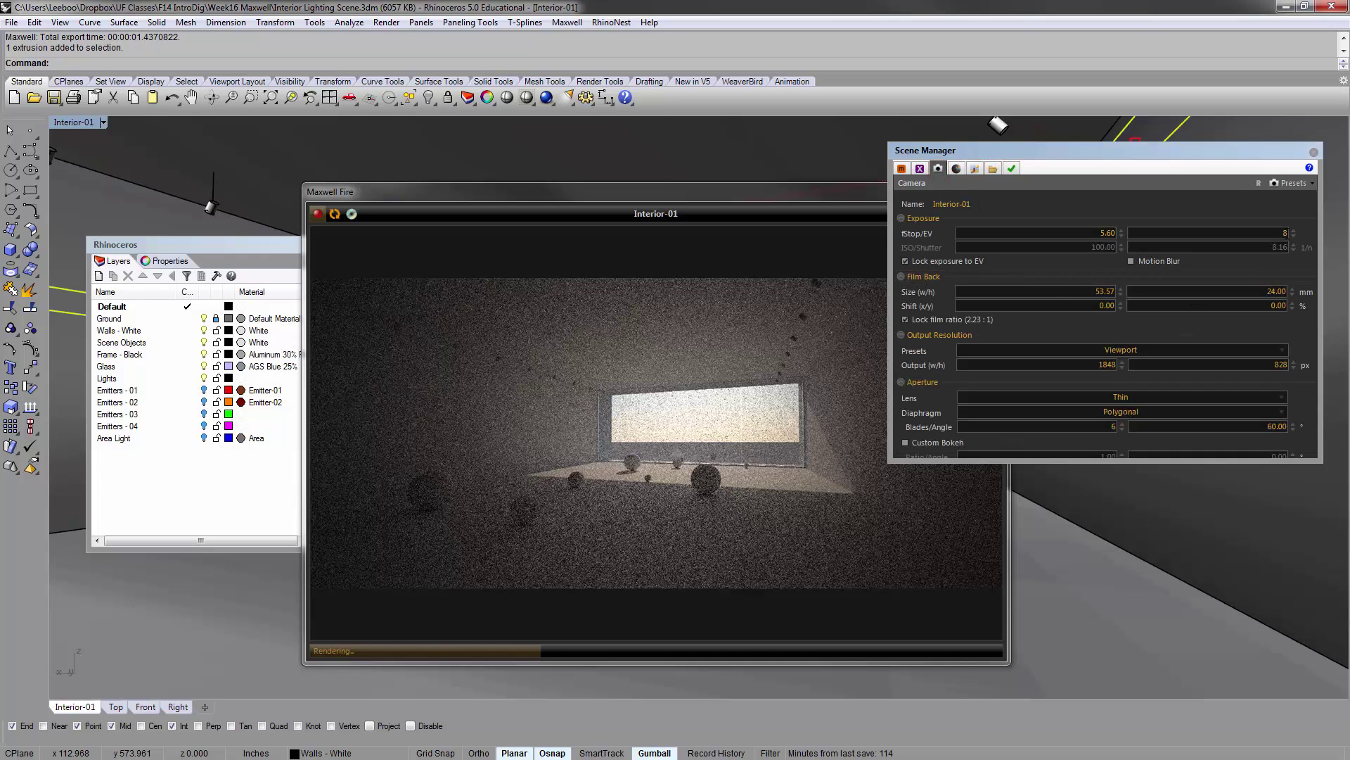
click(1294, 231)
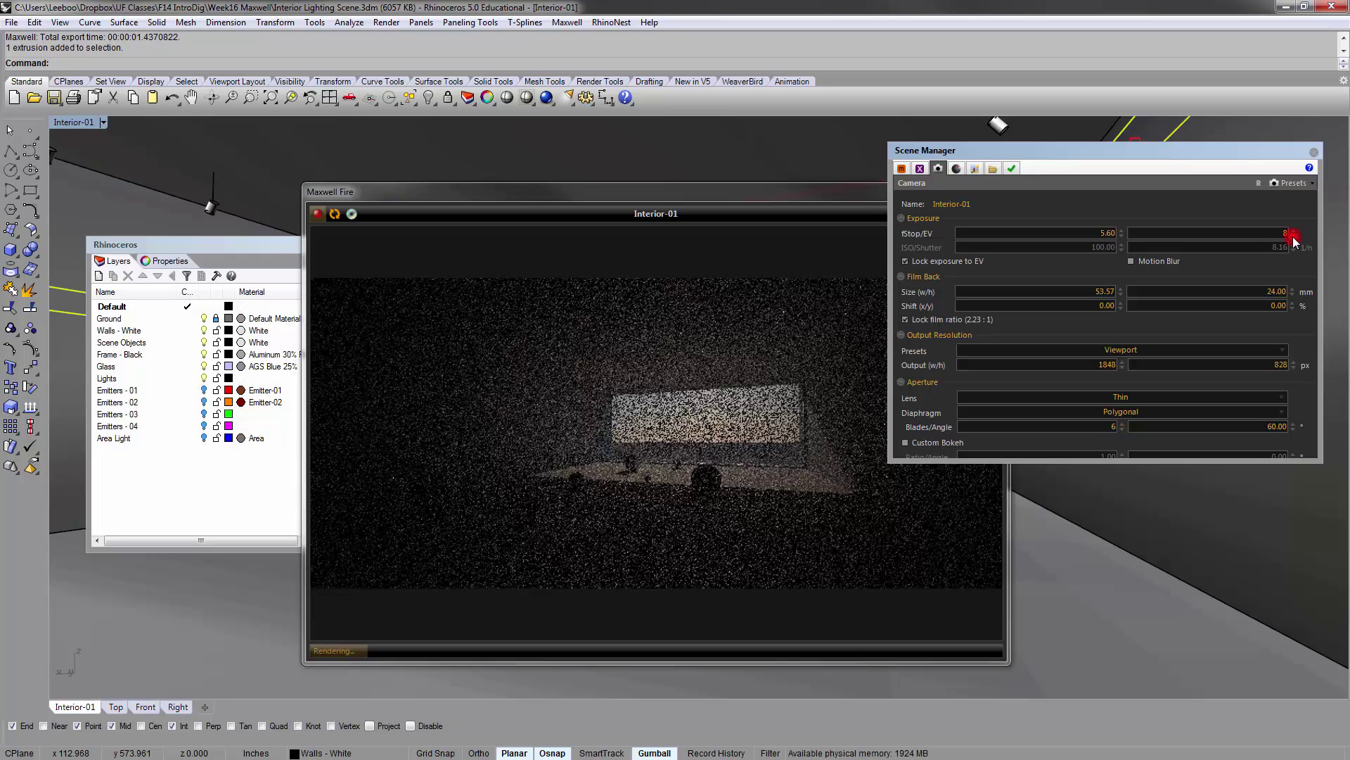
click(1294, 237)
click(1294, 237)
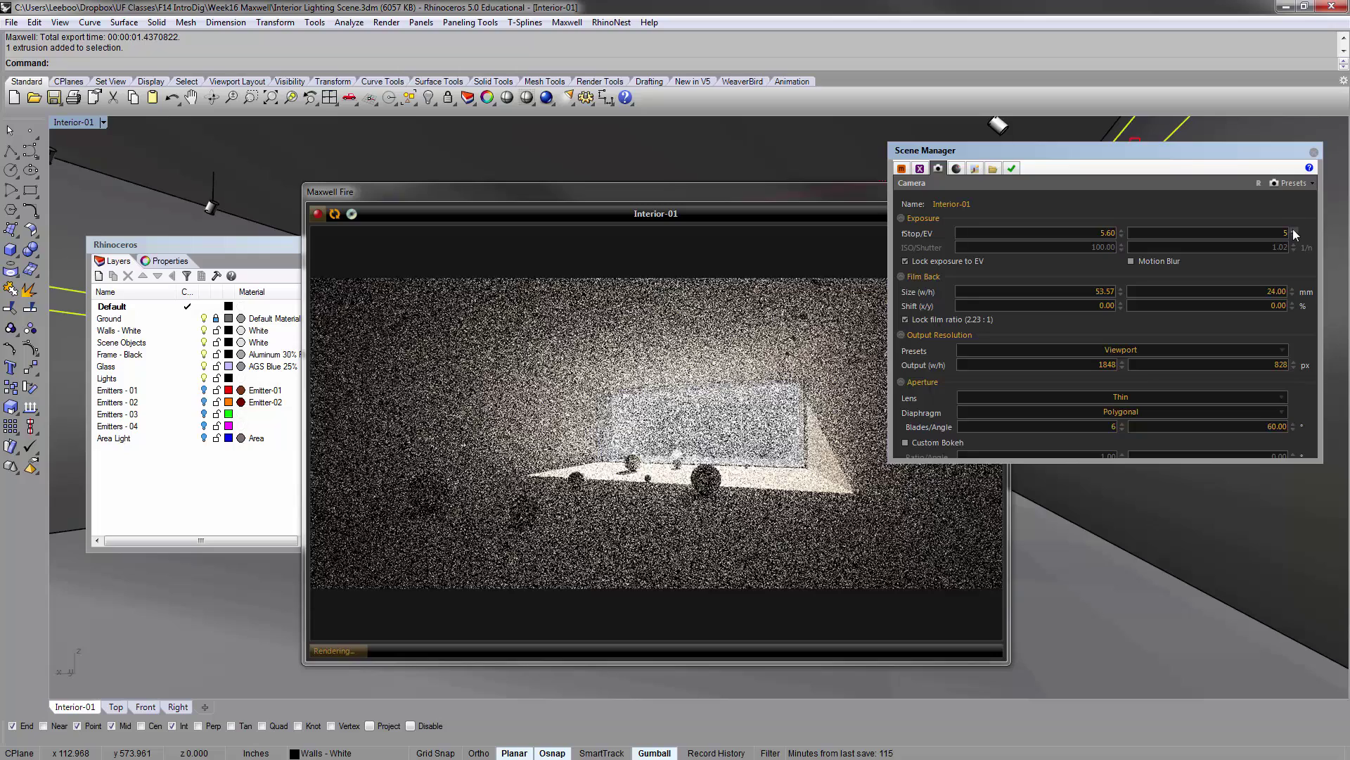
click(1292, 229)
click(1293, 229)
click(1293, 229)
Return the Scene Manager to the materials list and turn on the Emitters - 01 layer for a refreshed Maxwell Fire preview.
click(958, 169)
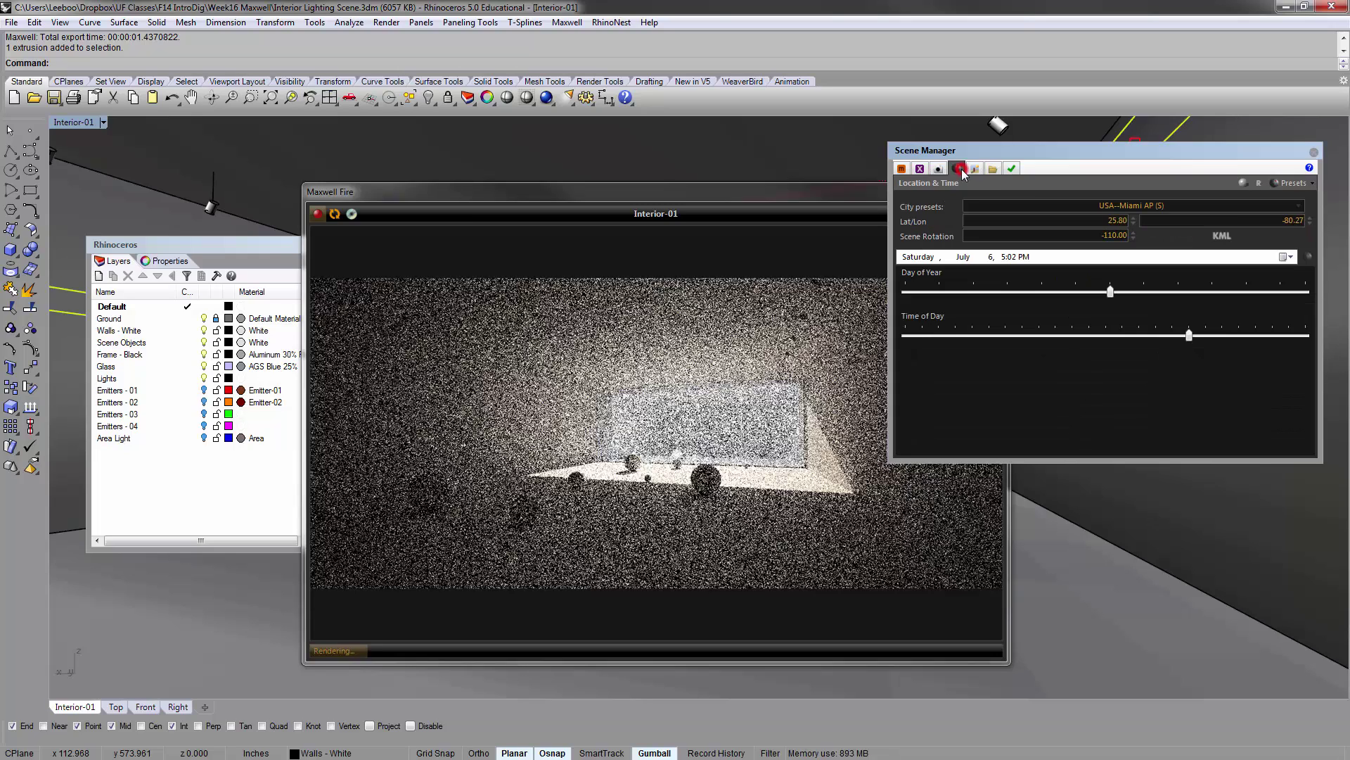
click(901, 169)
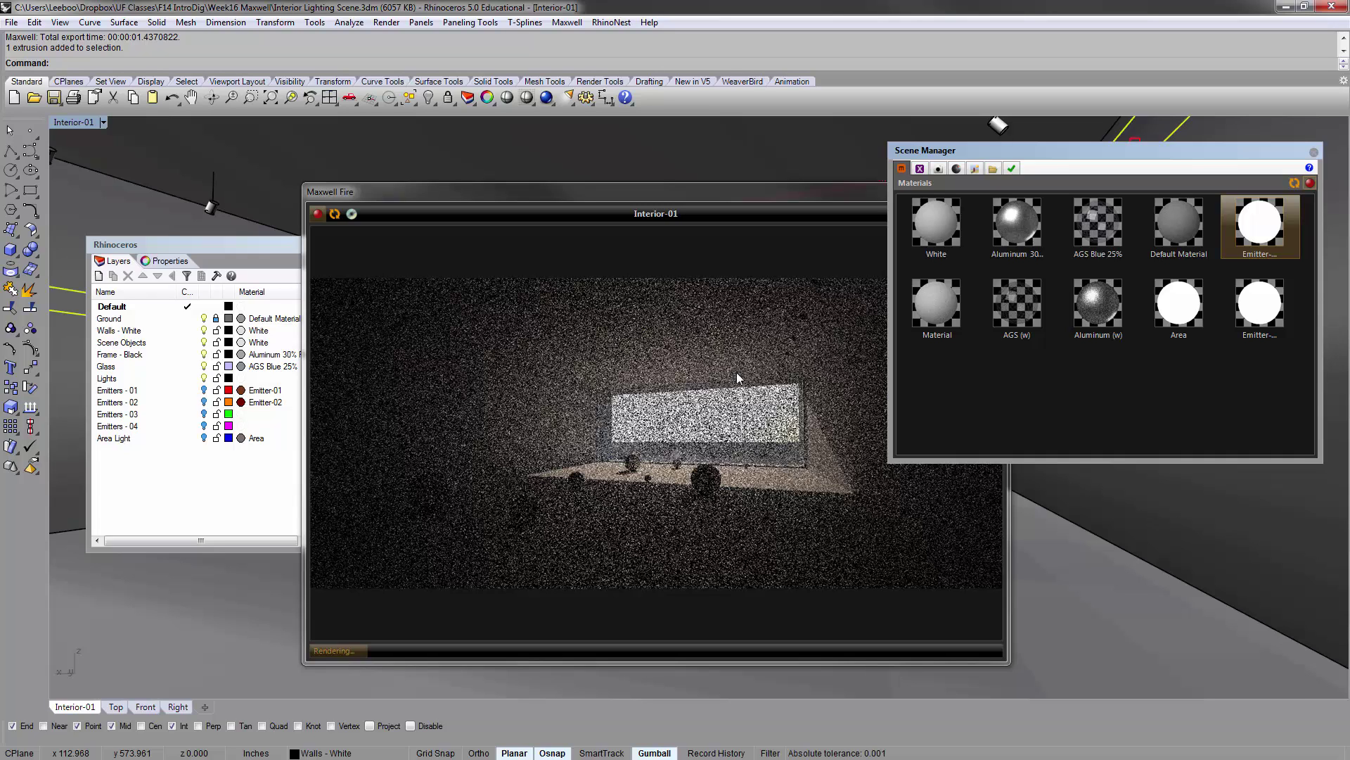
drag(248, 245, 236, 235)
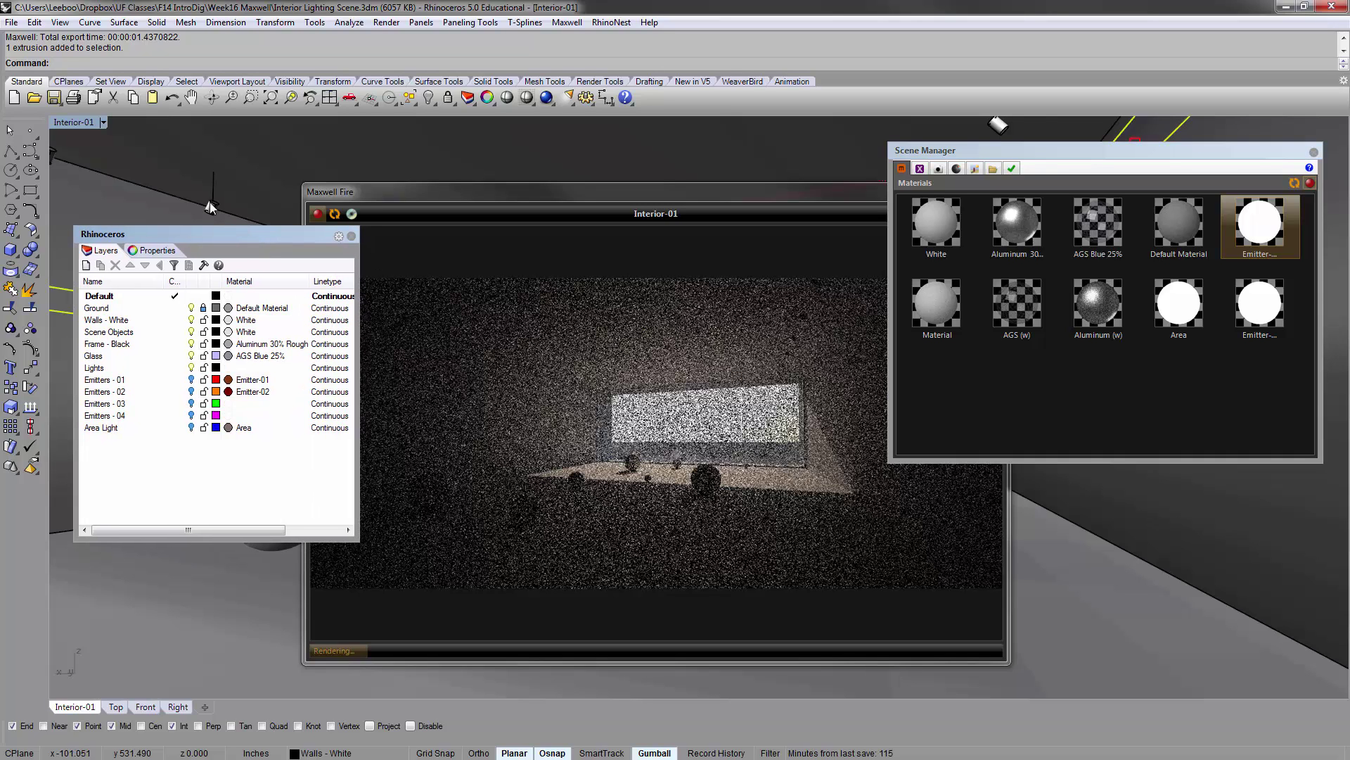
click(190, 379)
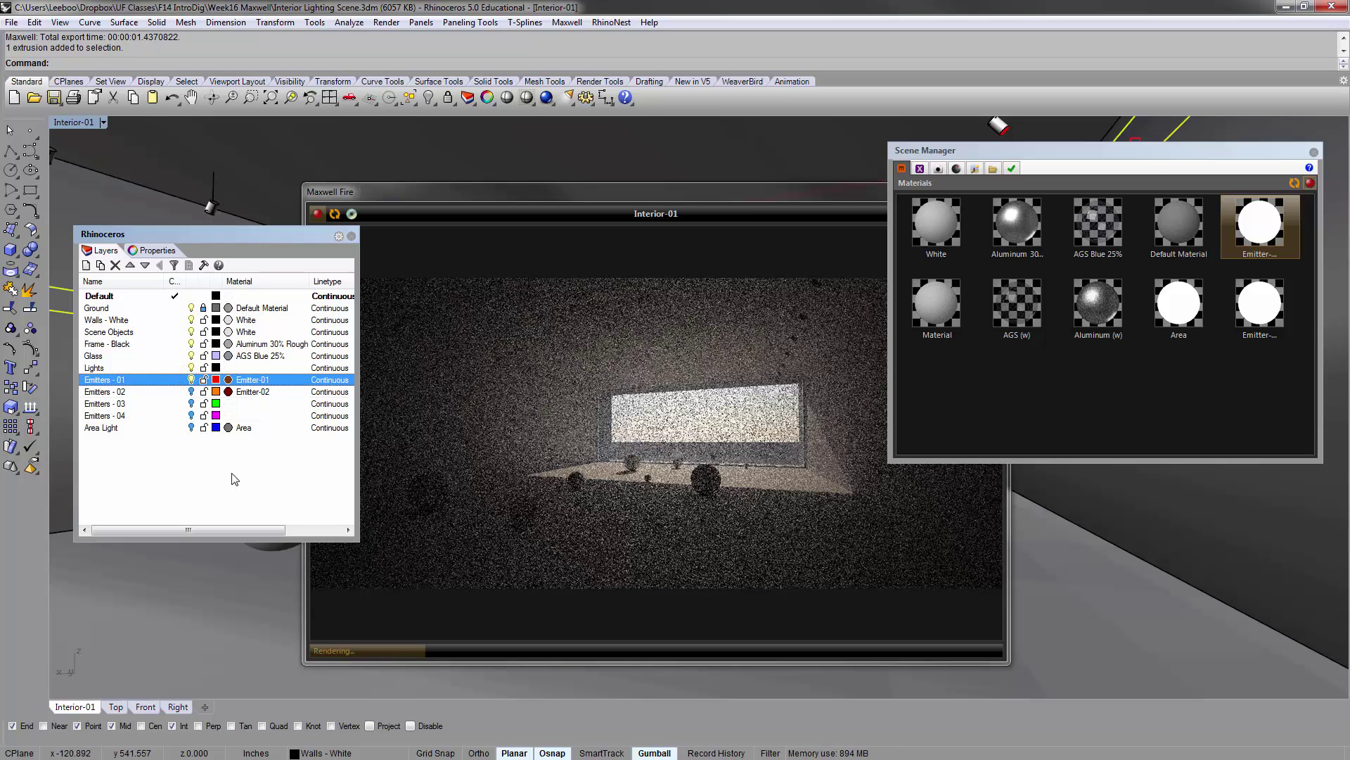
drag(890, 211, 948, 203)
drag(858, 198, 831, 201)
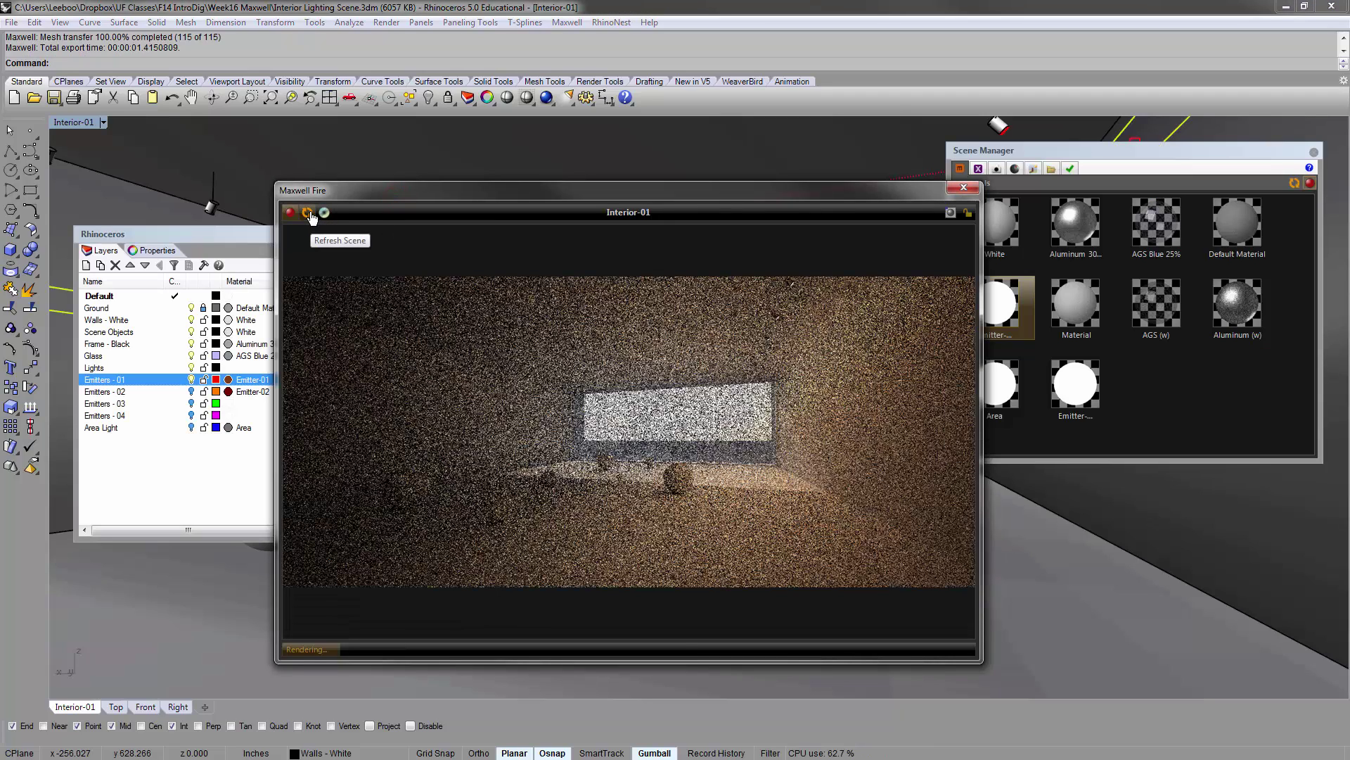
Turn on the Emitters - 02 layer and refresh the Maxwell Fire scene to preview both spotlight rows.
click(189, 441)
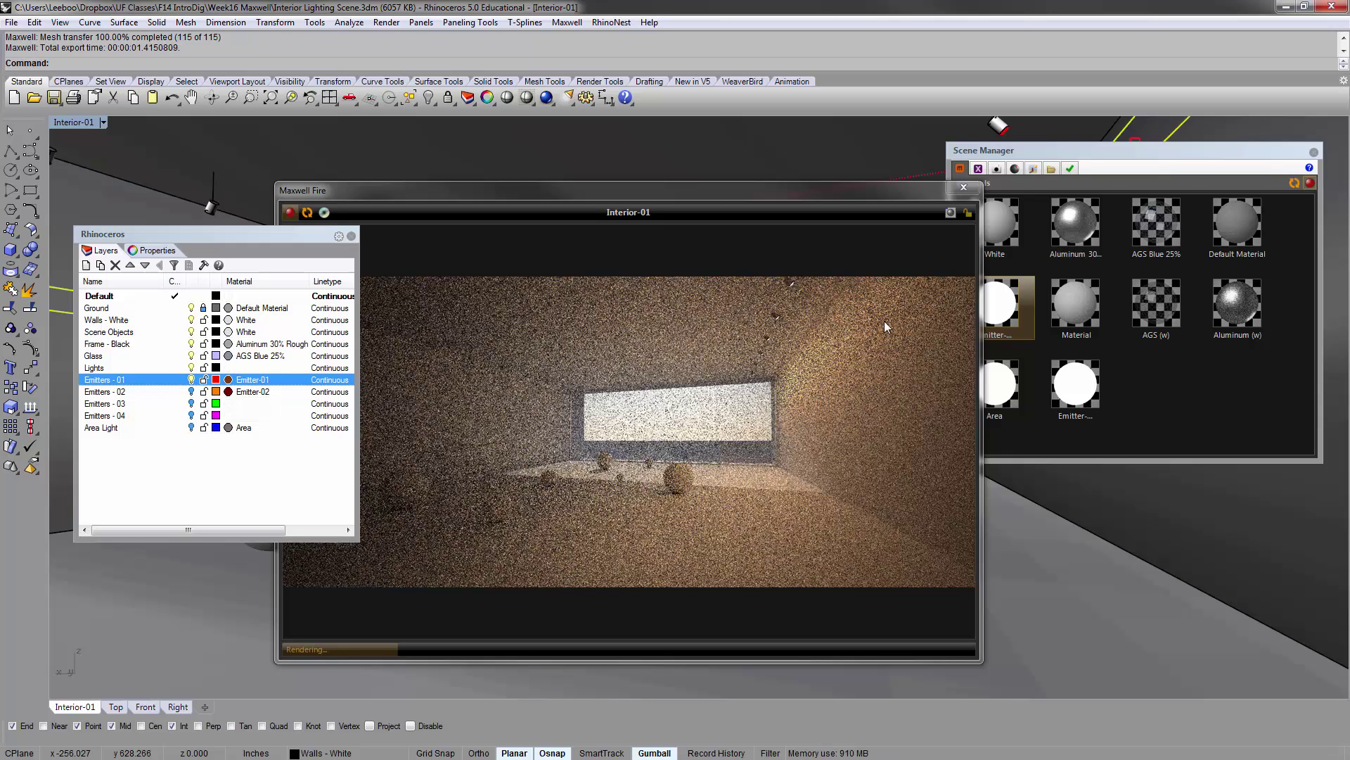
click(194, 392)
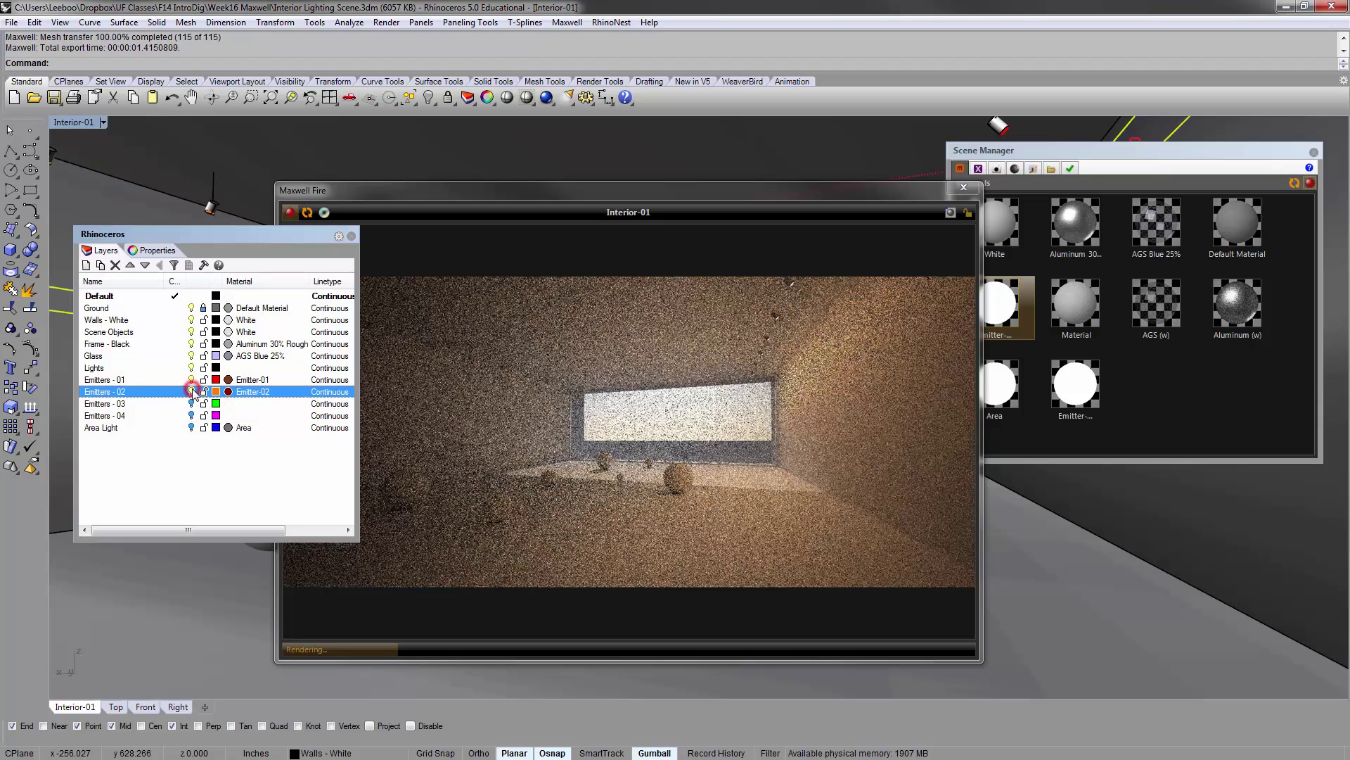
click(362, 197)
click(307, 213)
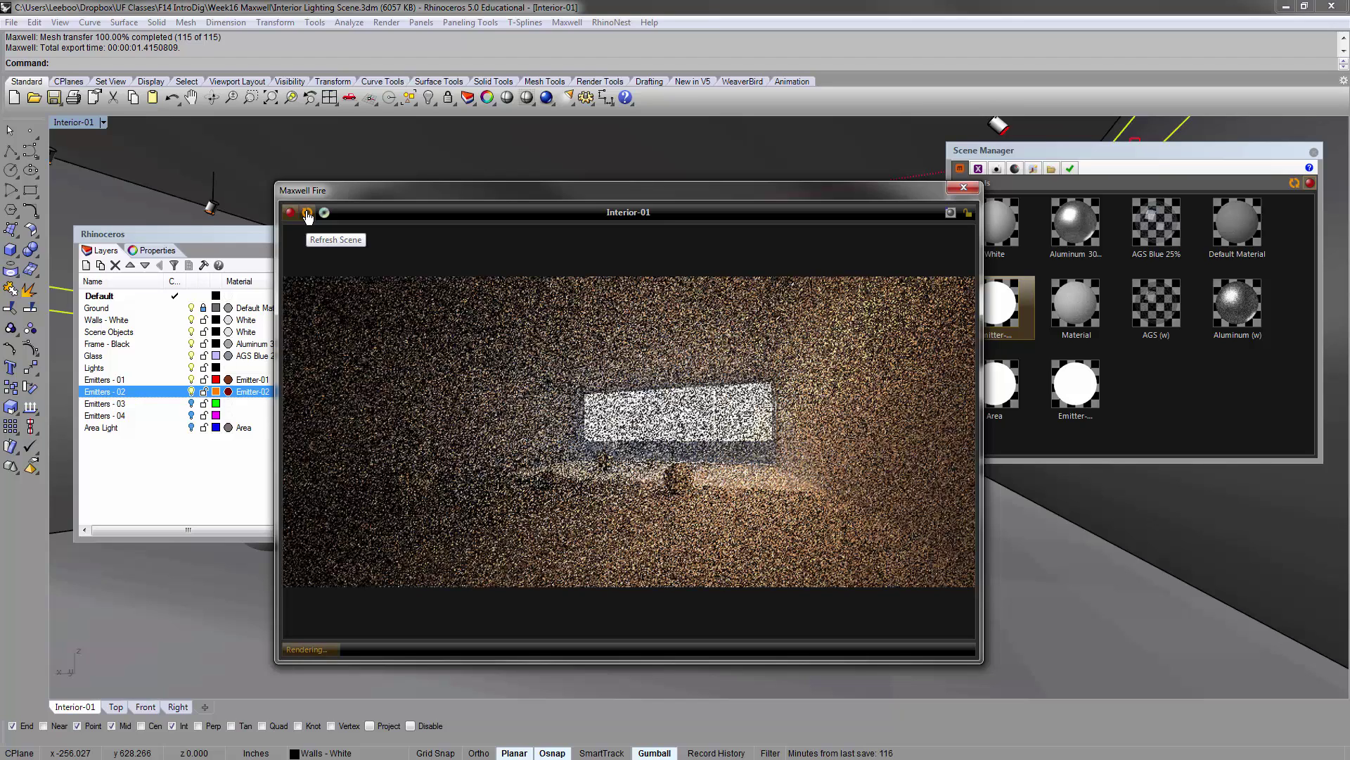
click(308, 213)
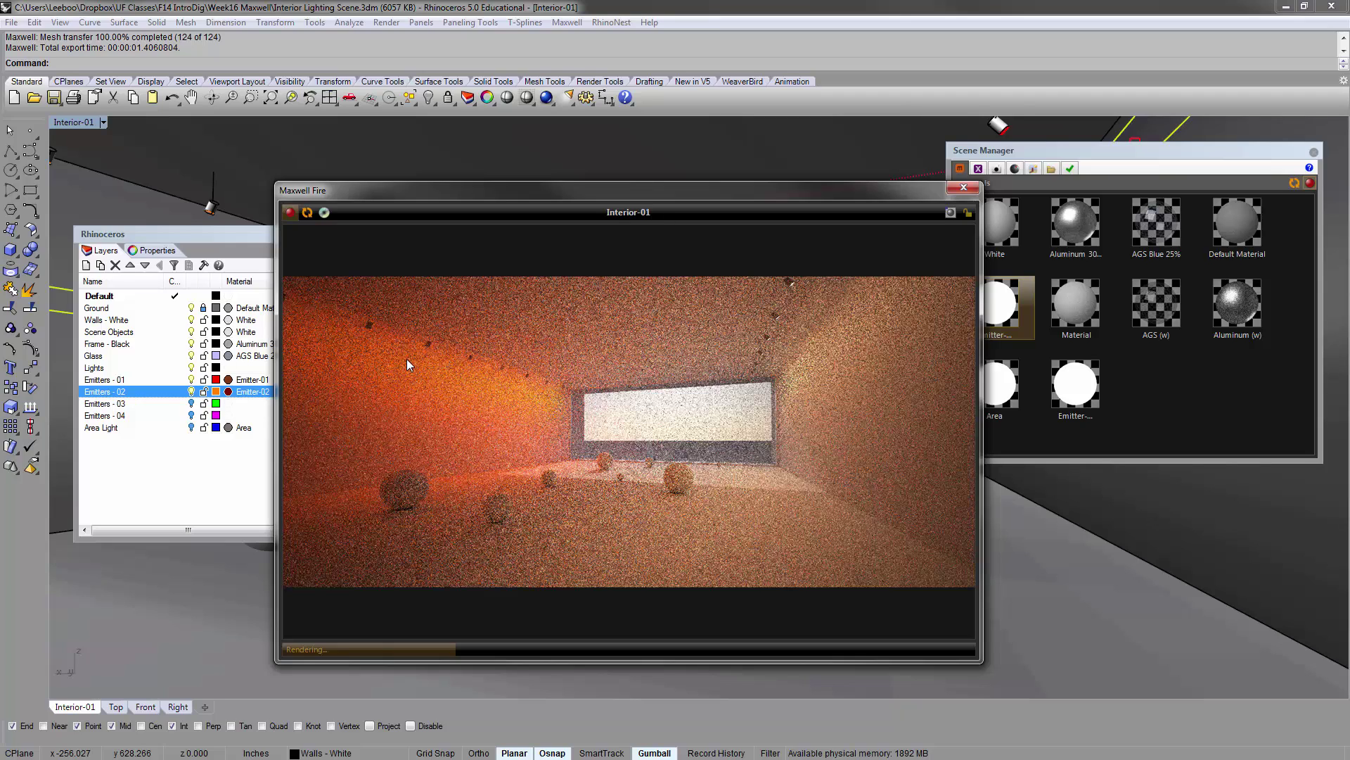
Turn on the Area Light layer.
click(246, 474)
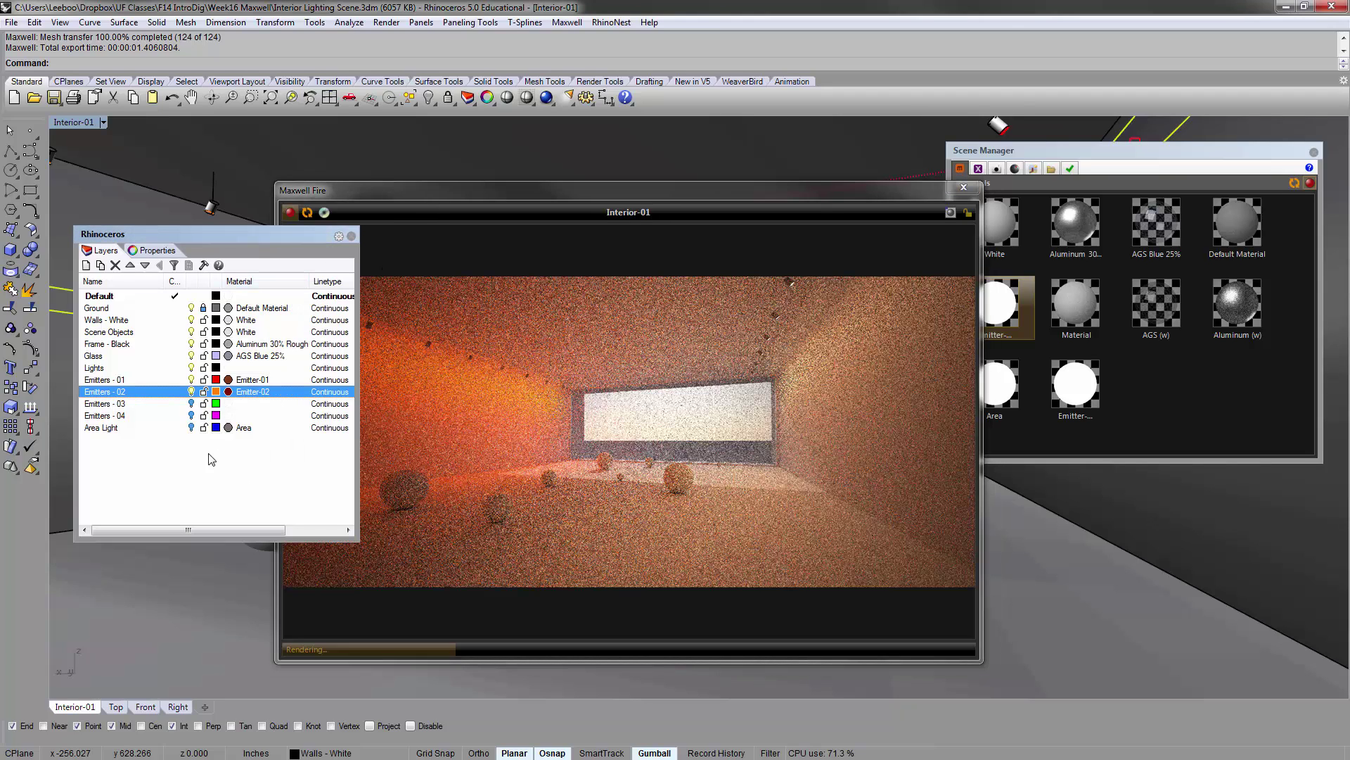
click(112, 428)
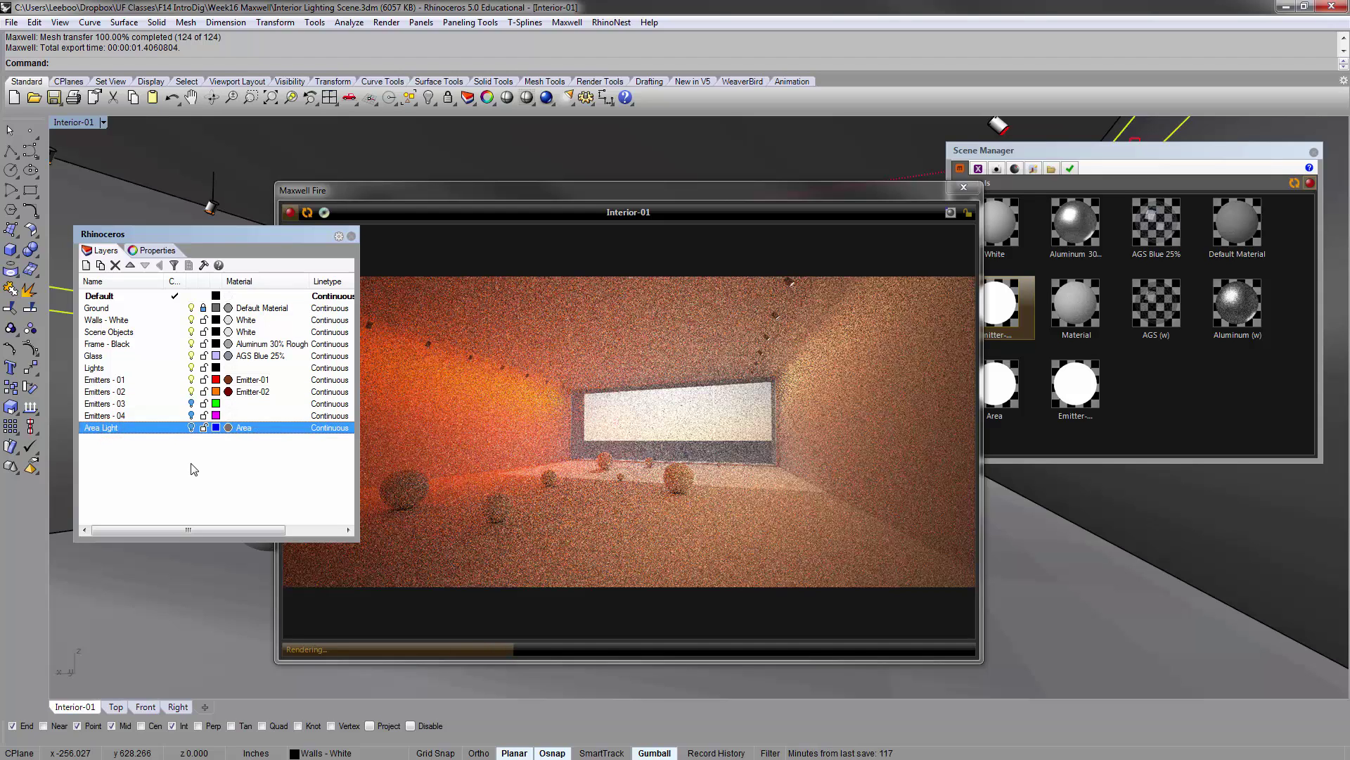
click(192, 427)
click(191, 427)
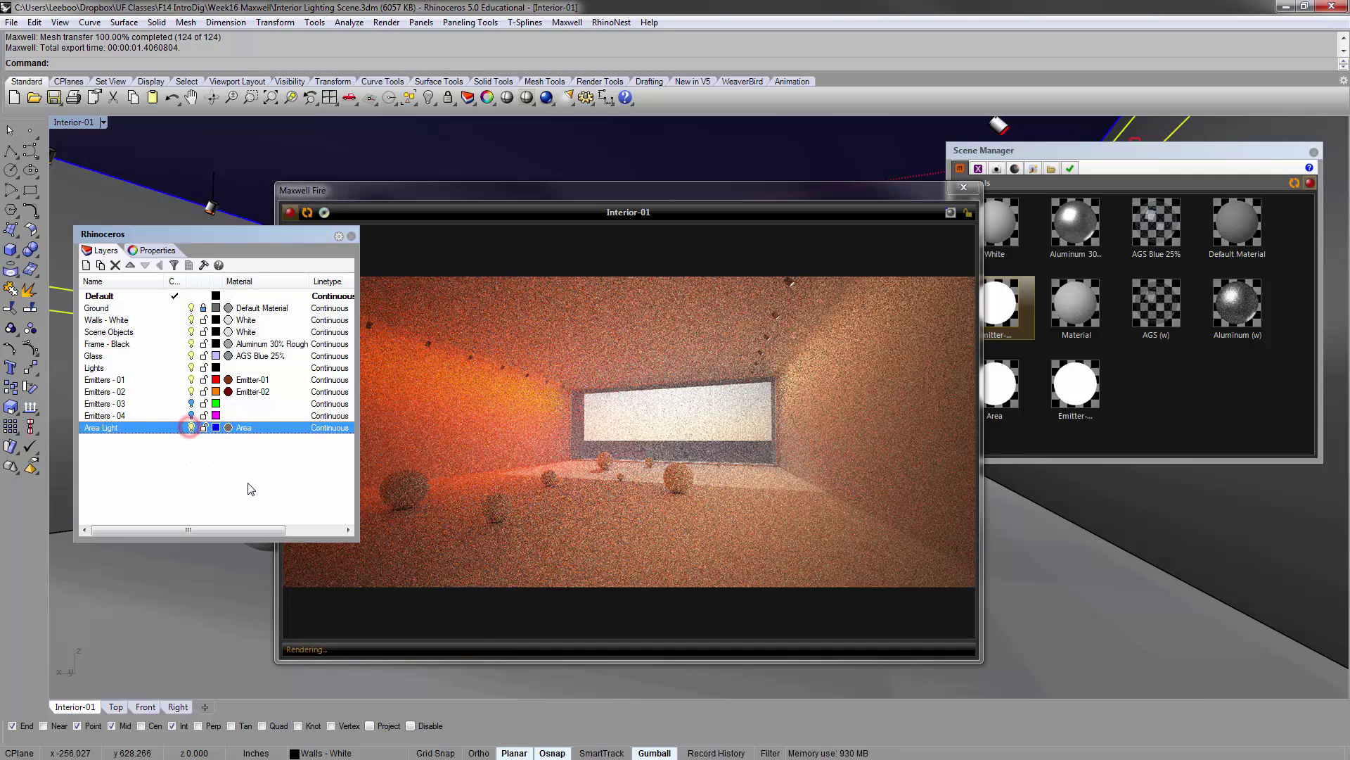
Turn off the Emitters - 02 and Emitters - 01 layers and refresh the Maxwell Fire scene to preview the area light.
click(191, 391)
click(191, 379)
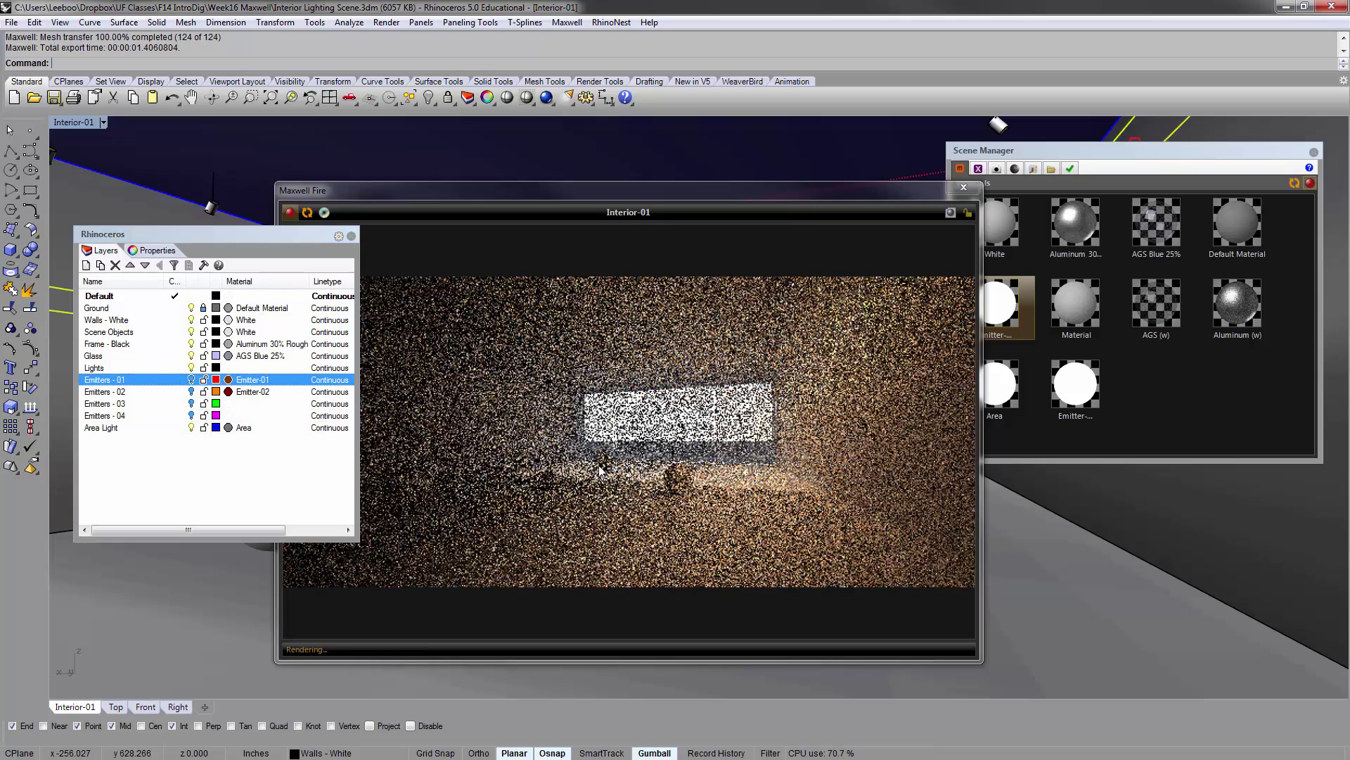
click(307, 211)
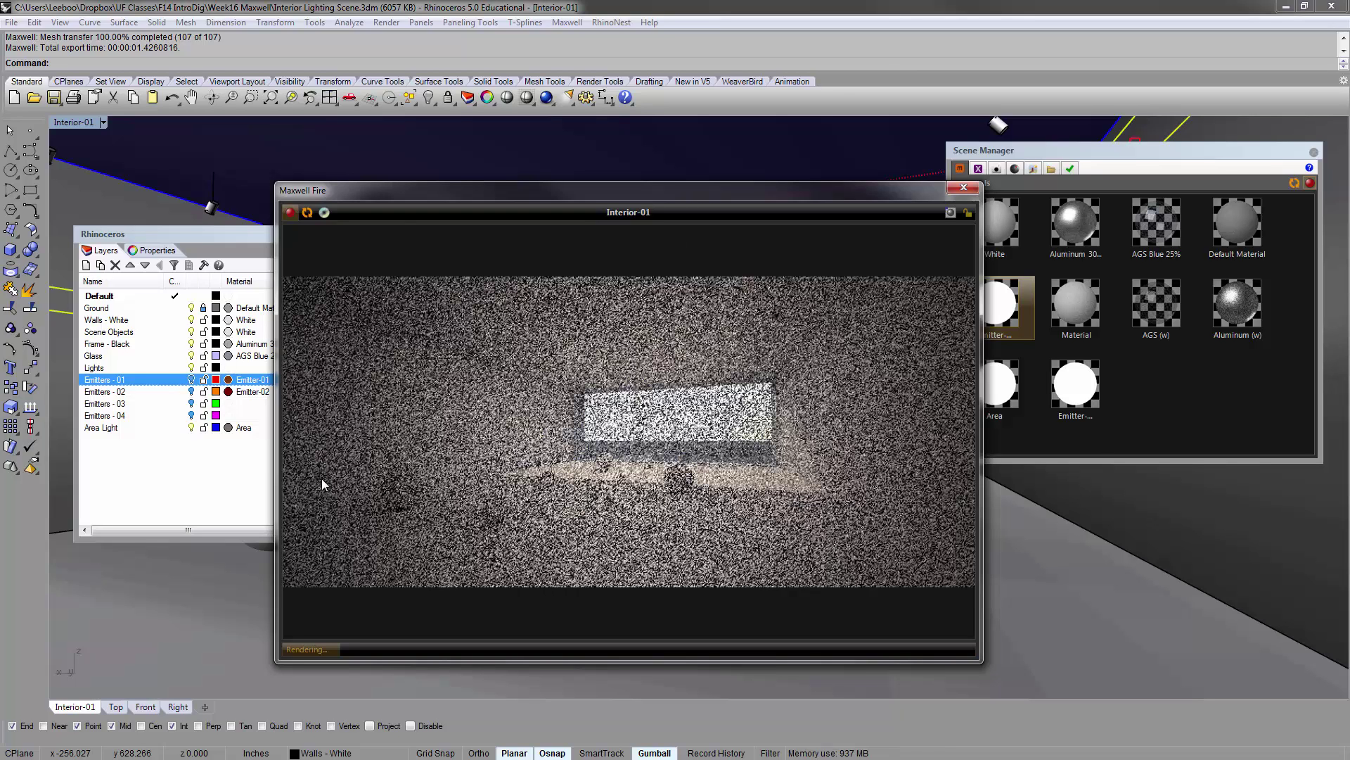
click(259, 465)
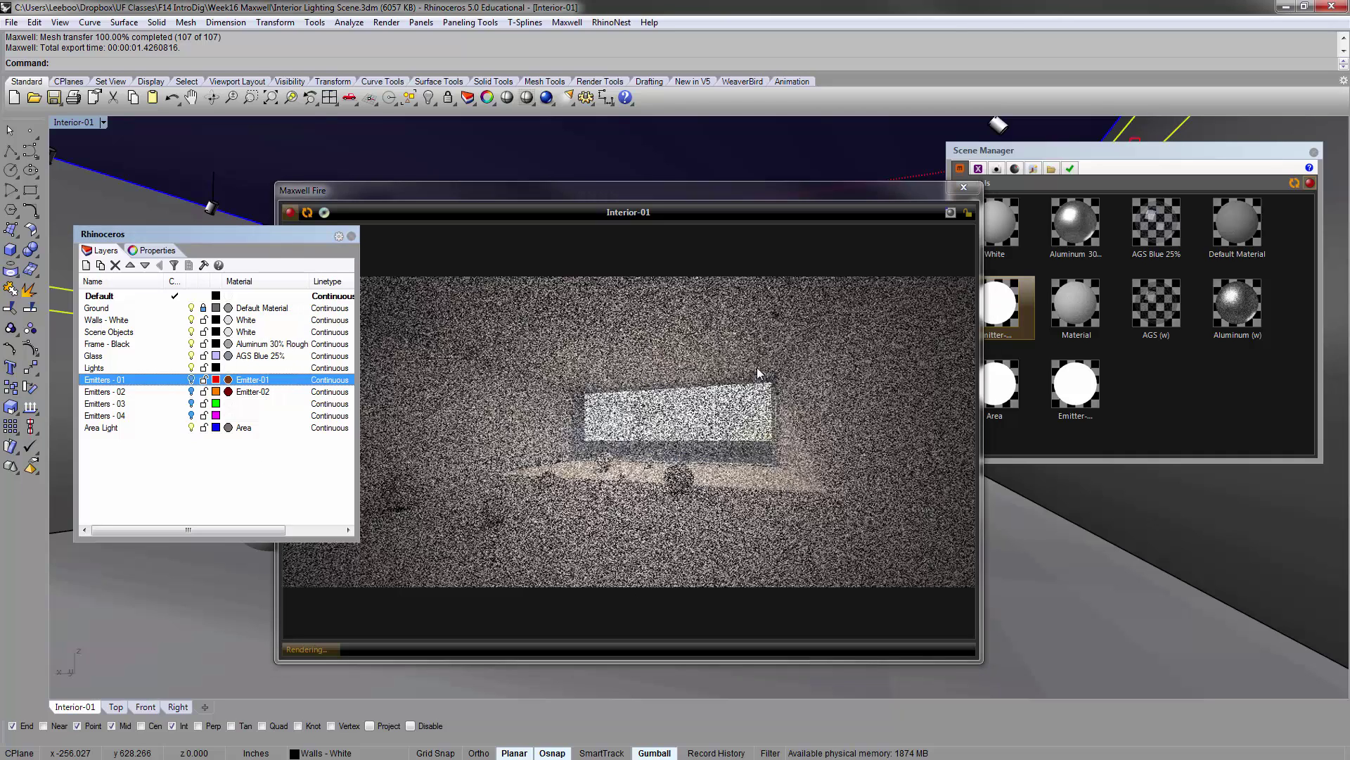
click(606, 191)
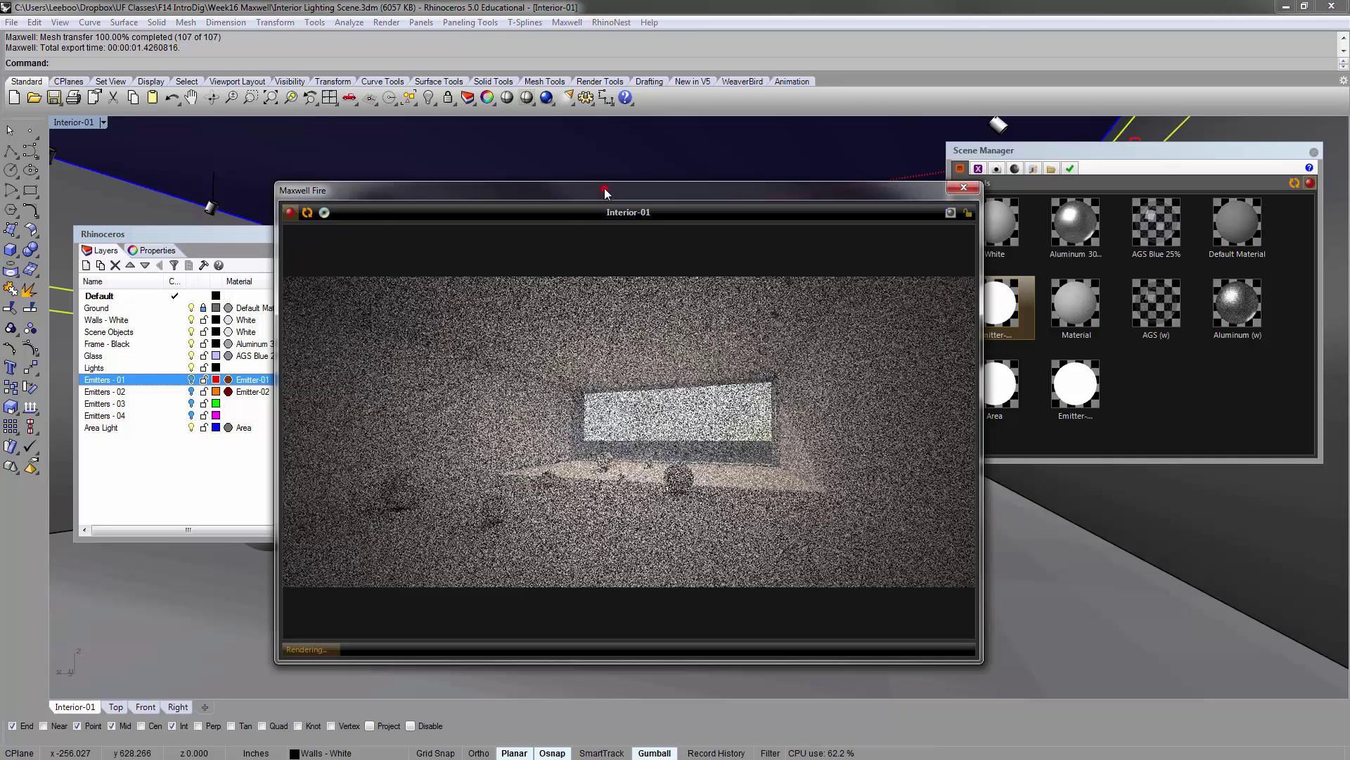
Open the Area emitter material in the Material Editor, review its luminance and power settings, and close the editor.
click(1181, 413)
click(999, 388)
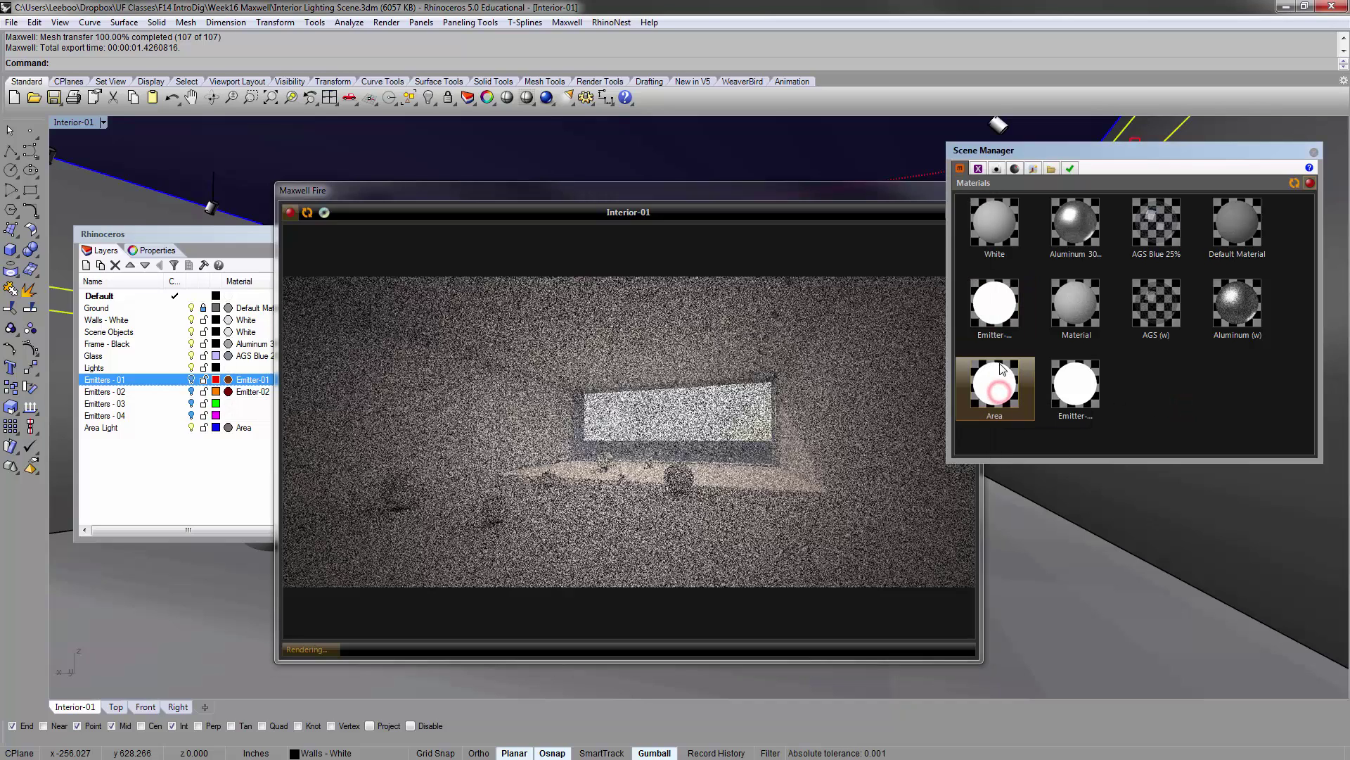
double_click(994, 387)
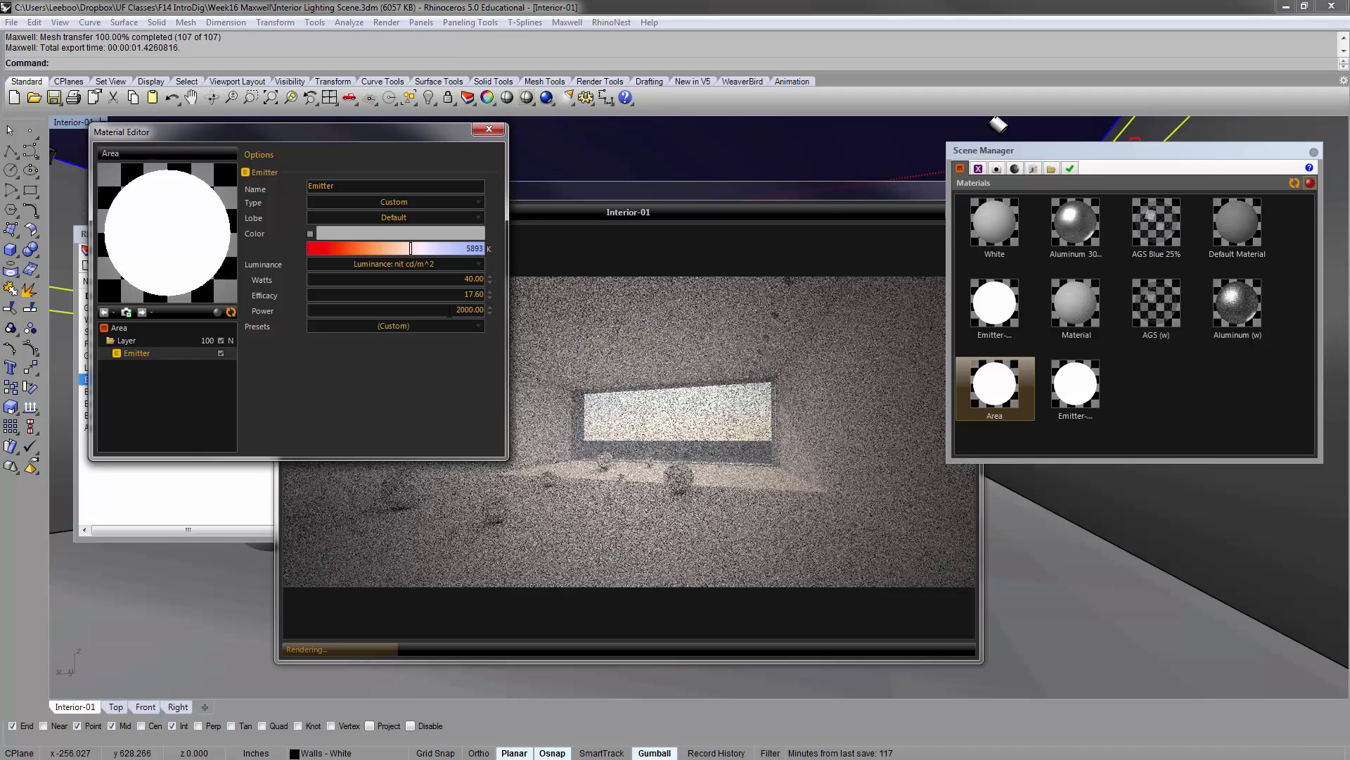
click(448, 310)
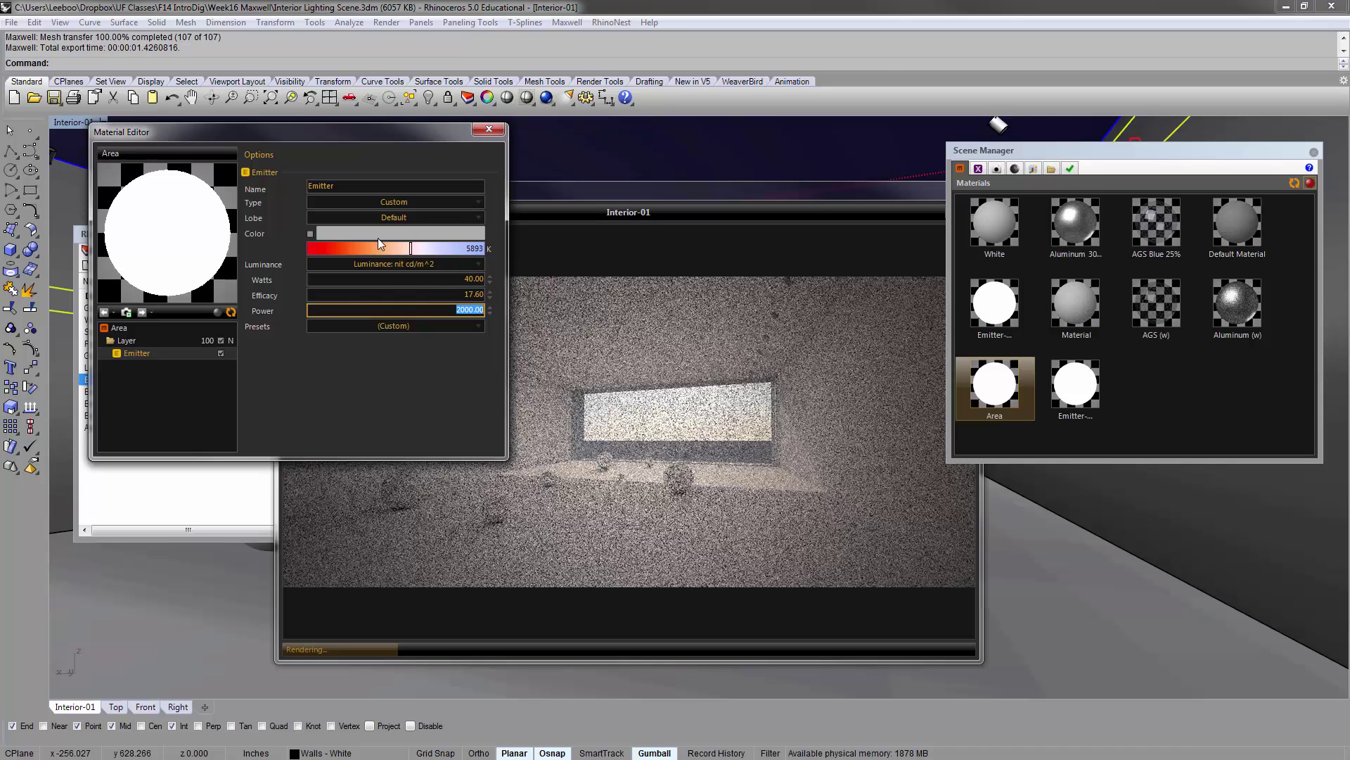
click(489, 128)
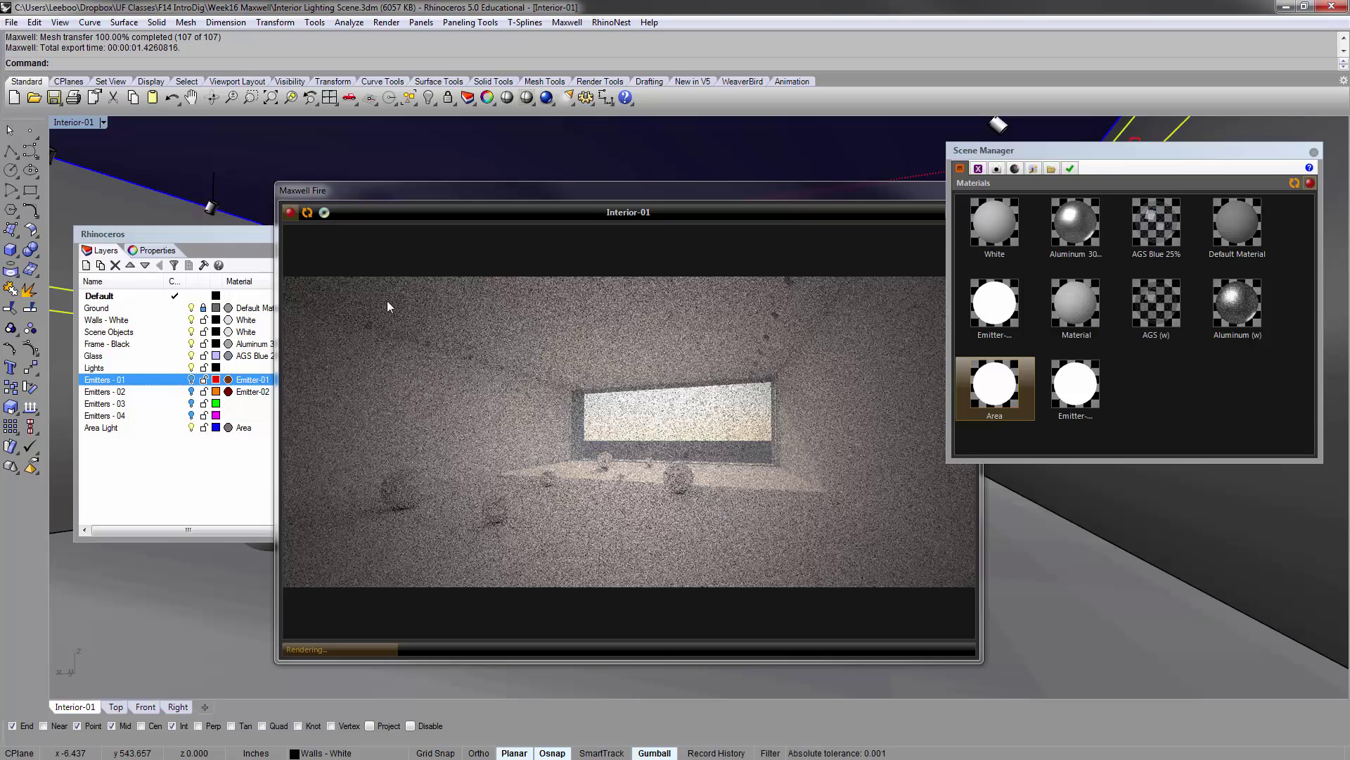
Close the Maxwell Fire preview and check the normal direction of the Area Light ceiling surface with the Dir command.
click(447, 403)
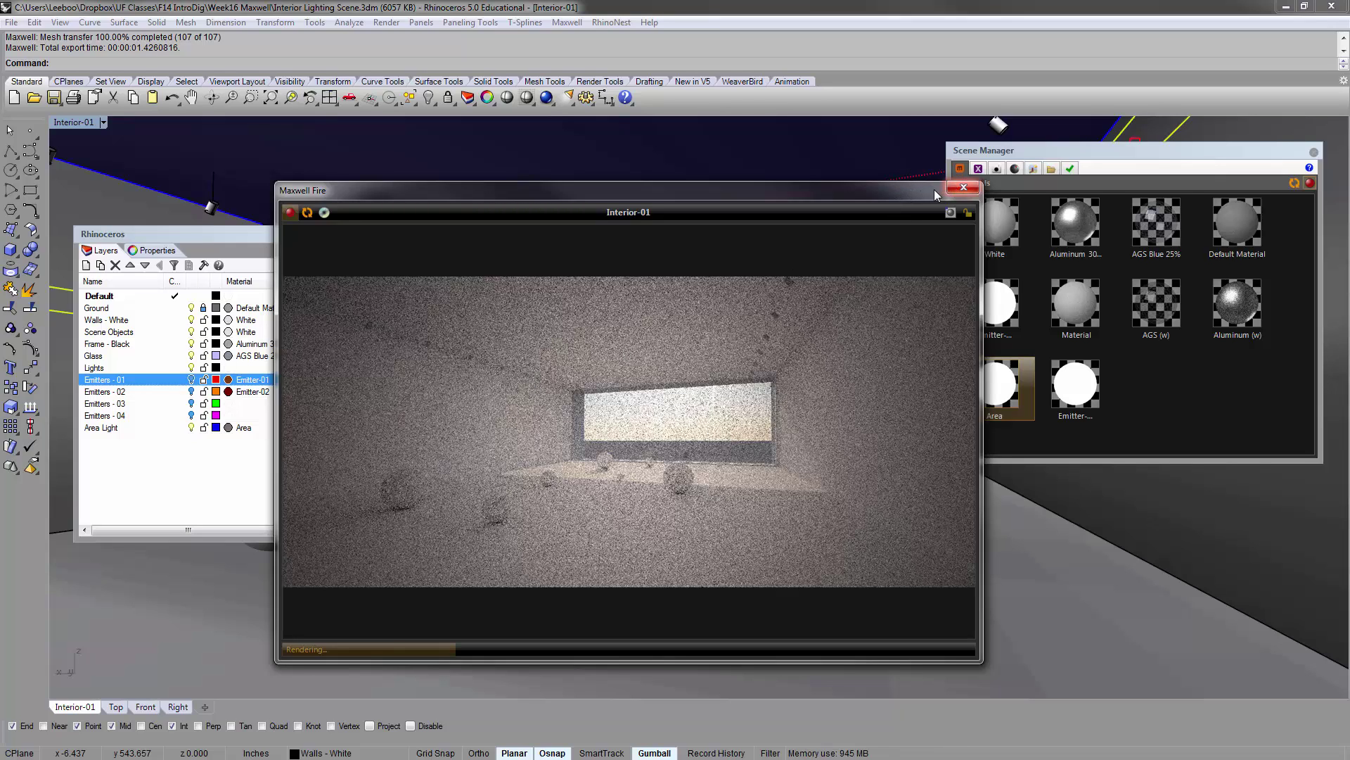
click(962, 187)
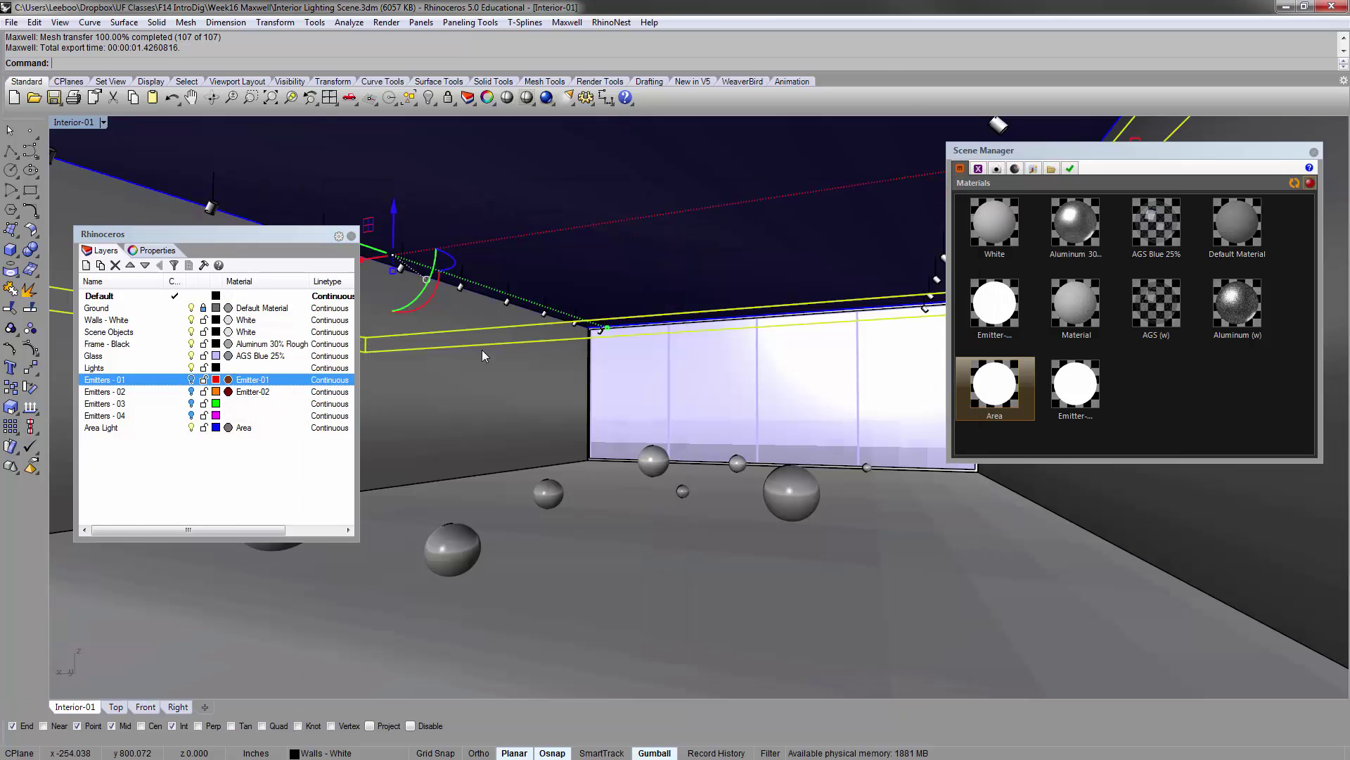
click(600, 247)
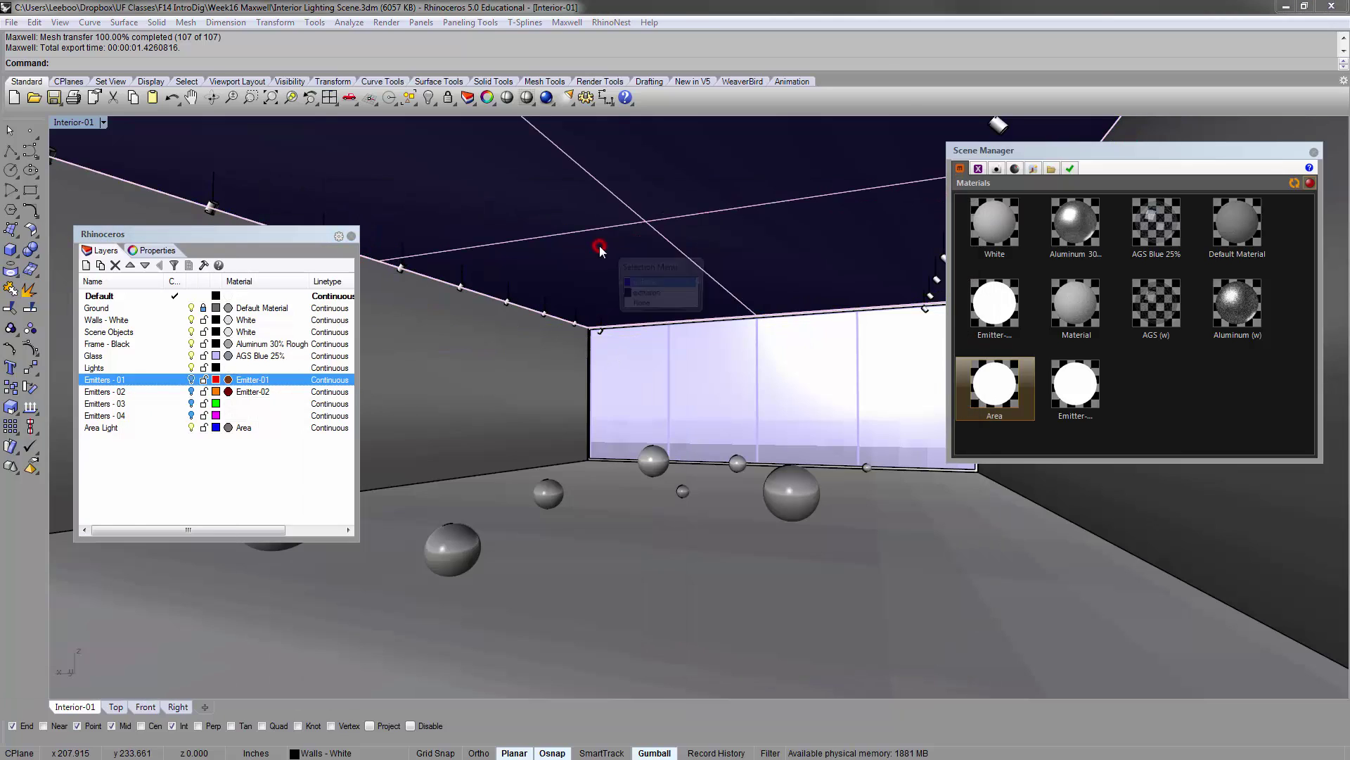
click(640, 282)
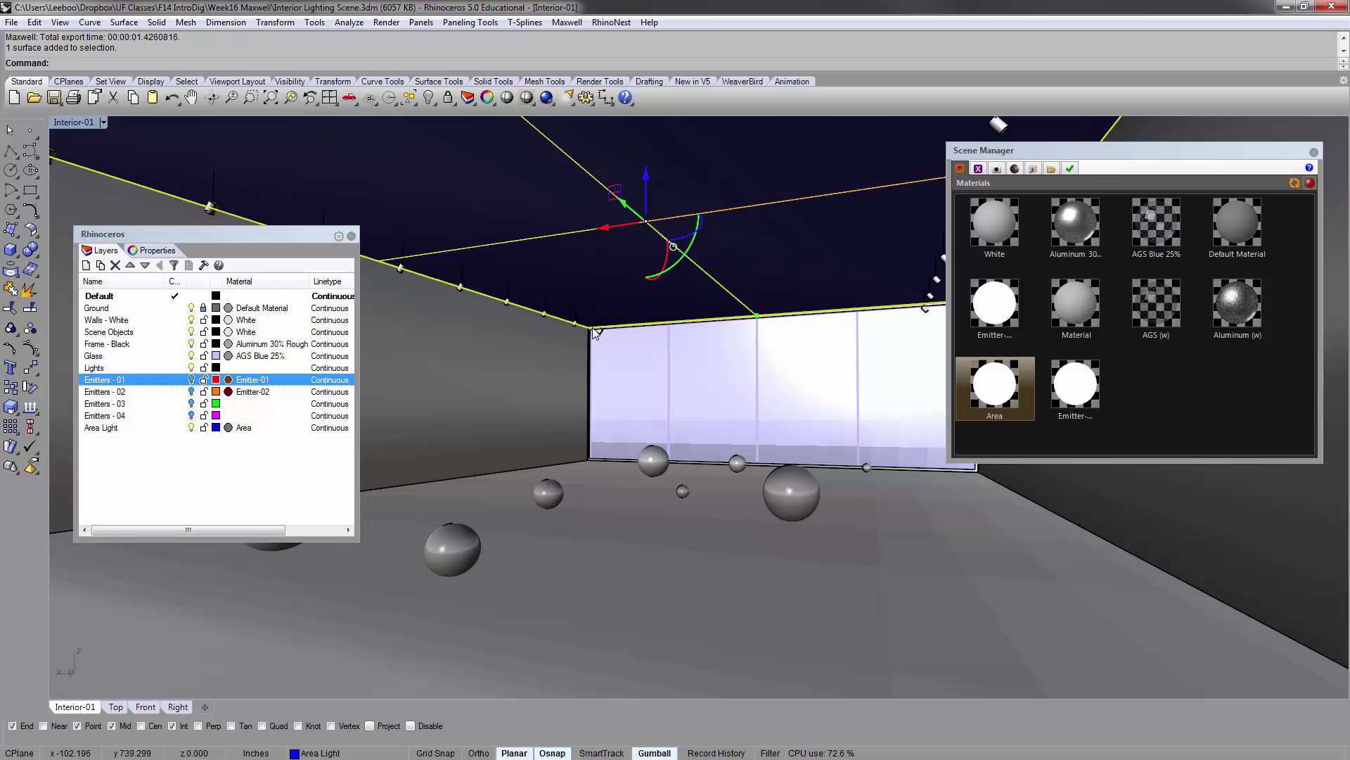
text(d: Dir)
key(Return)
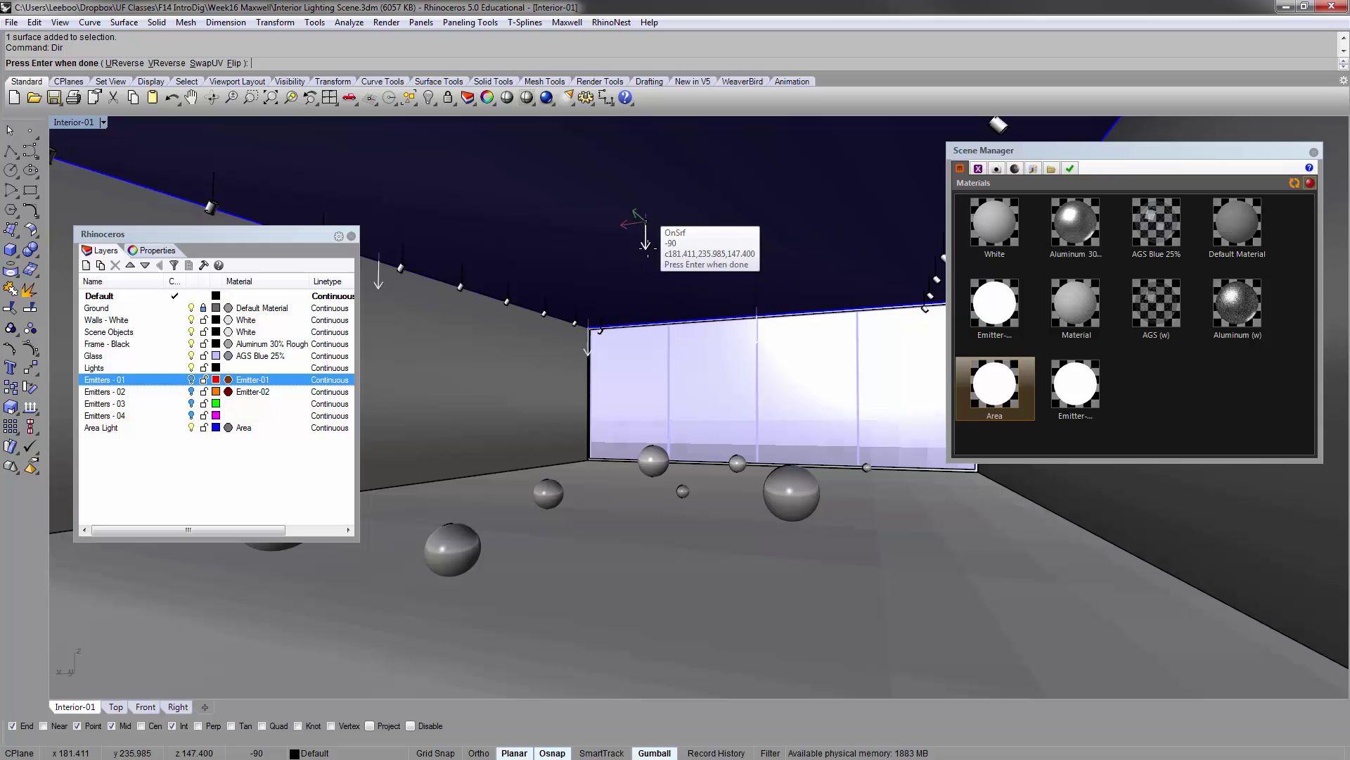
key(Return)
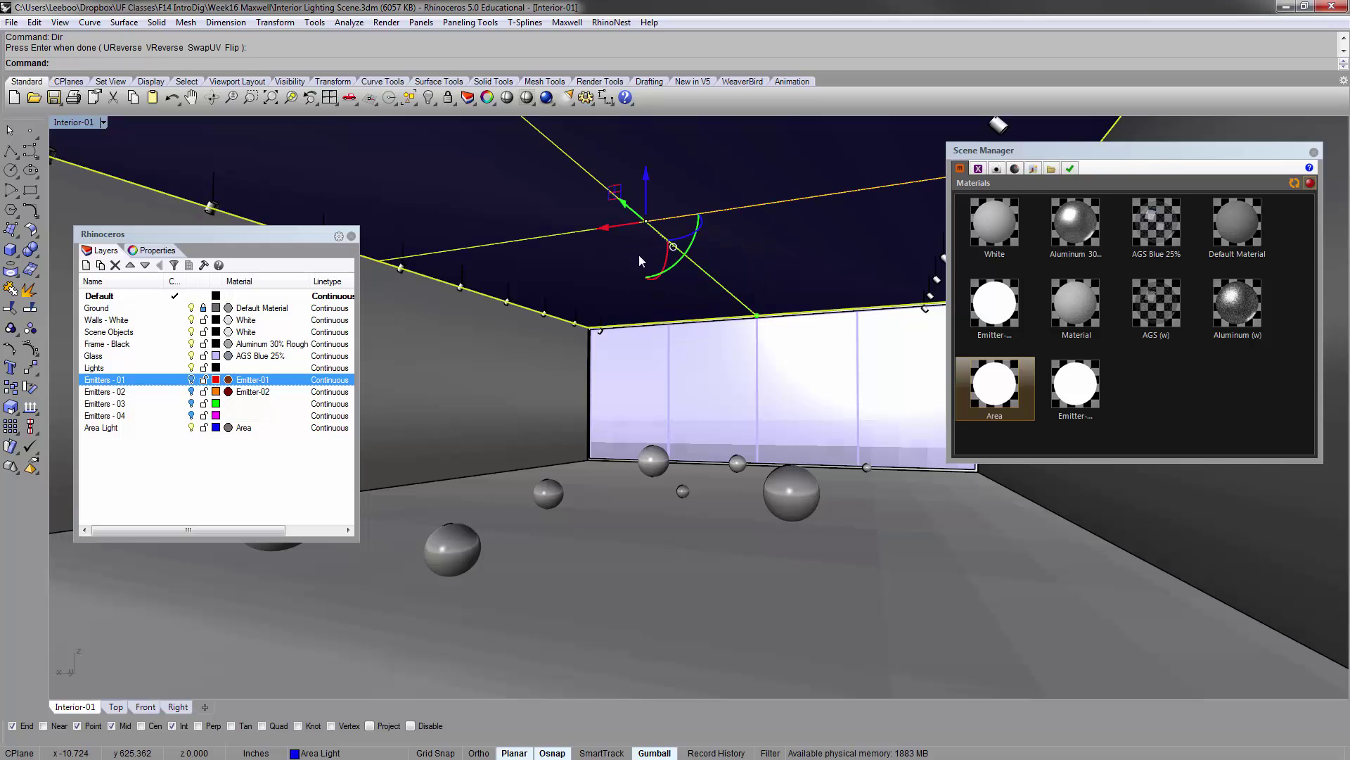
Switch to the four-viewport layout and select the area light surface at the ceiling in the Front view.
double_click(83, 123)
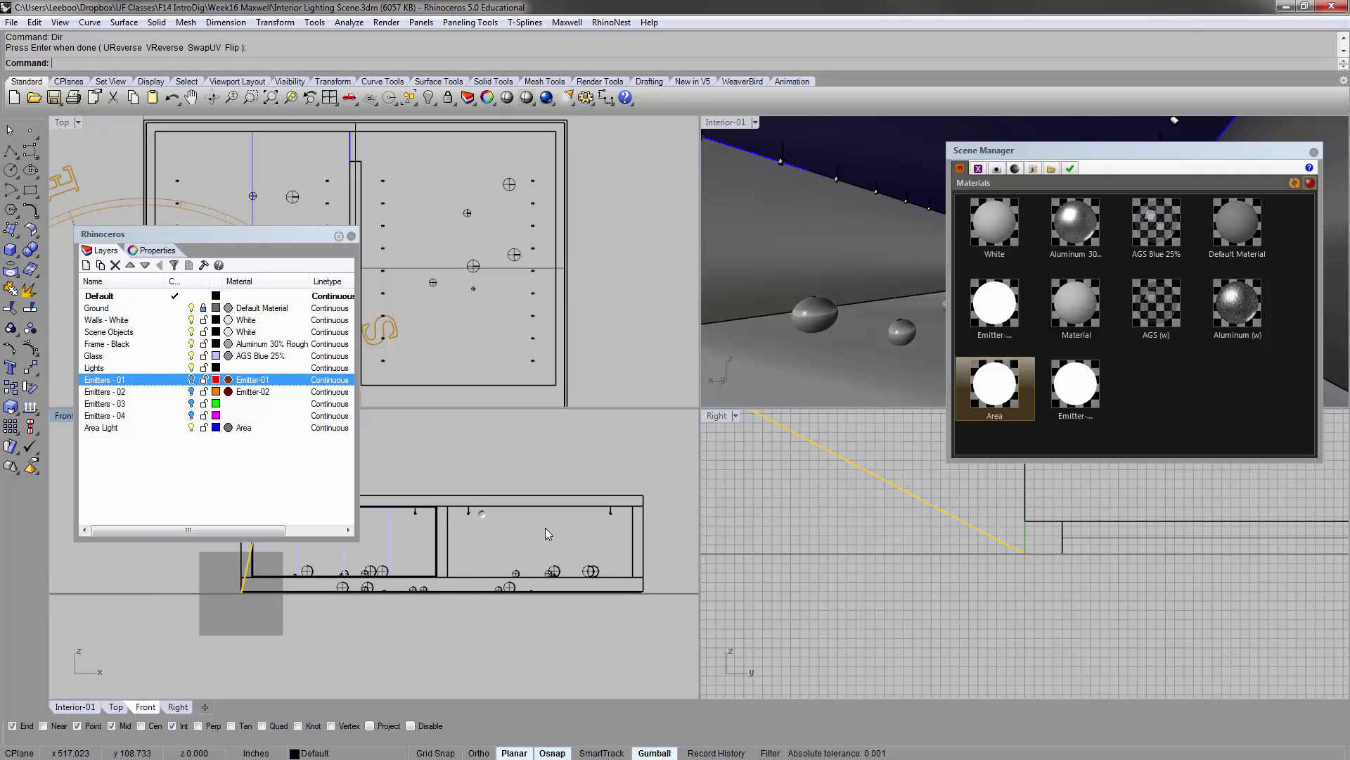
right_drag(420, 524, 584, 557)
click(459, 494)
scroll(443, 556, up, 2)
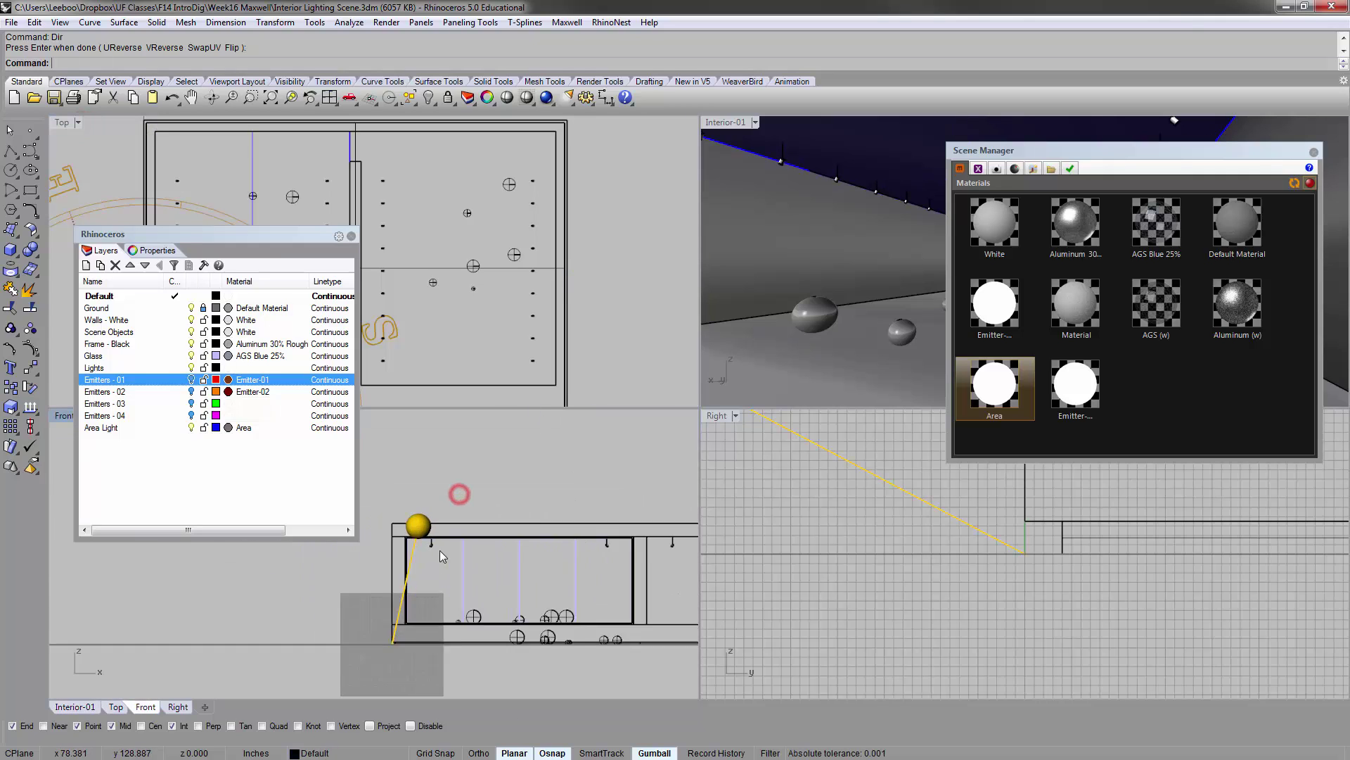
scroll(439, 551, up, 10)
right_drag(438, 522, 549, 521)
scroll(425, 506, up, 5)
right_drag(405, 503, 514, 501)
scroll(450, 497, up, 10)
click(461, 481)
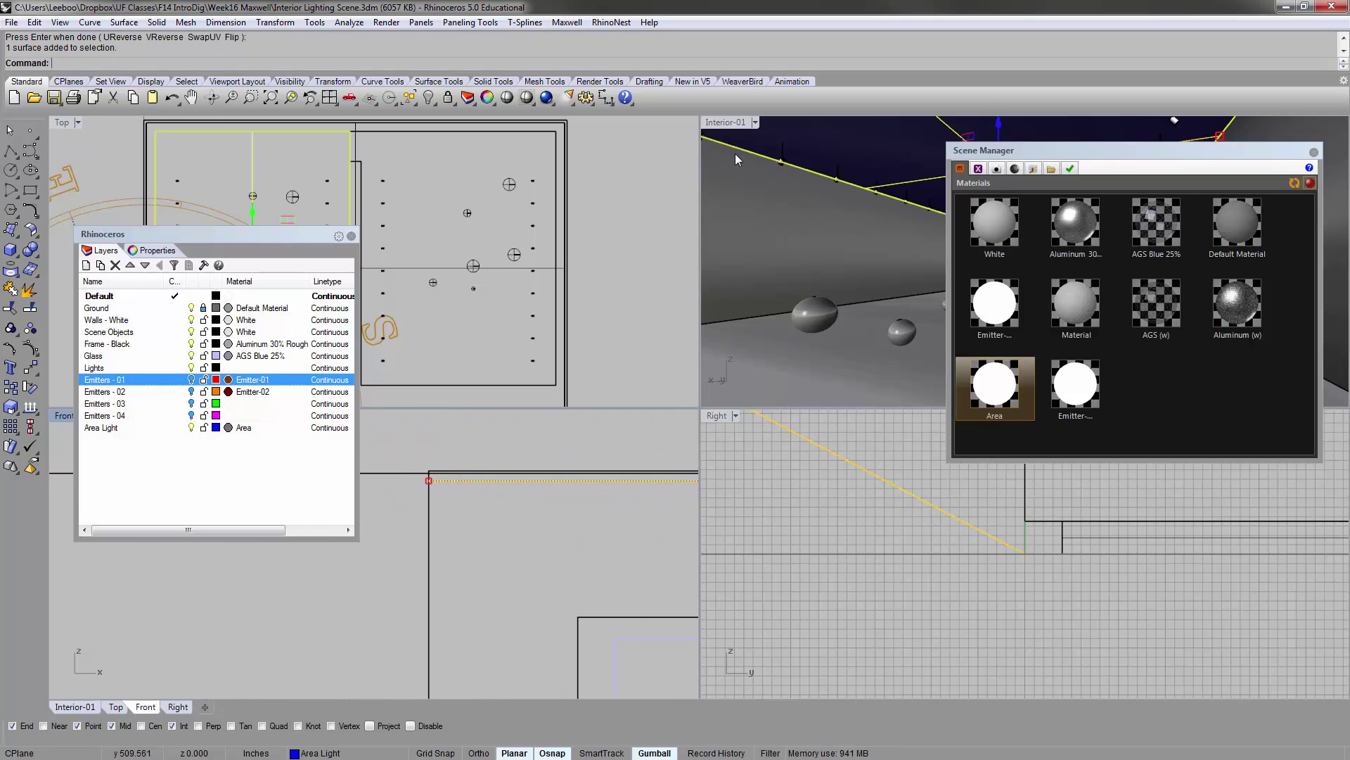
Examine the area light surface's extent in the Top view and its position relative to the ceiling in the Front view.
right_drag(372, 257, 599, 266)
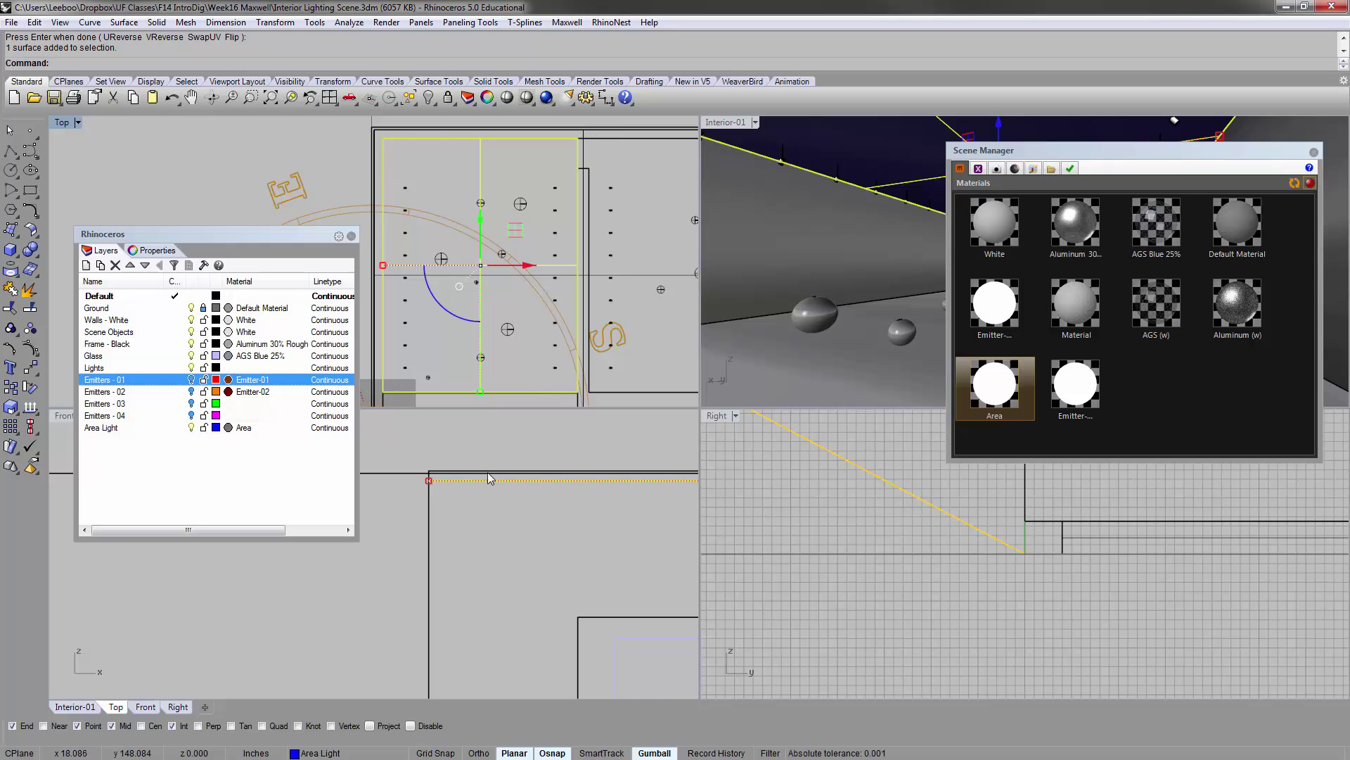
scroll(450, 506, up, 5)
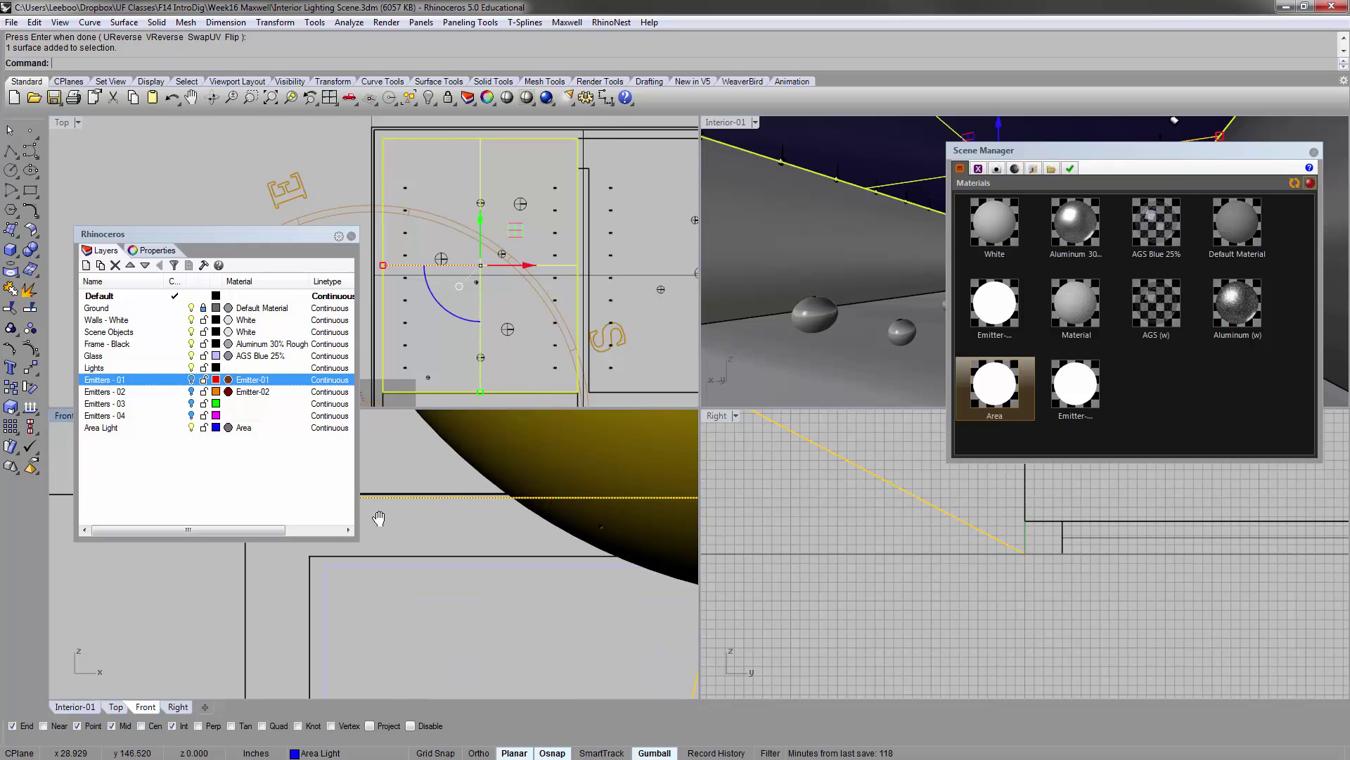
scroll(478, 517, down, 4)
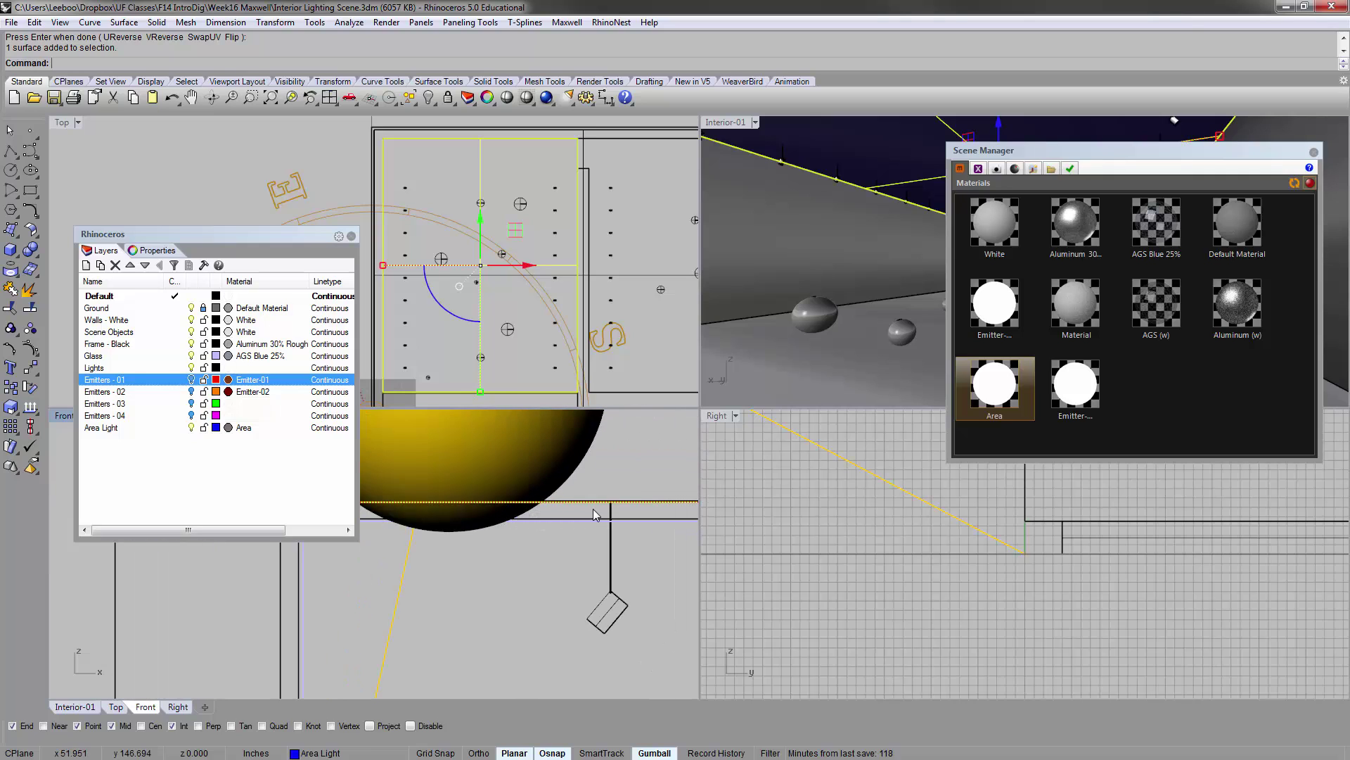
scroll(453, 517, down, 3)
scroll(436, 506, down, 5)
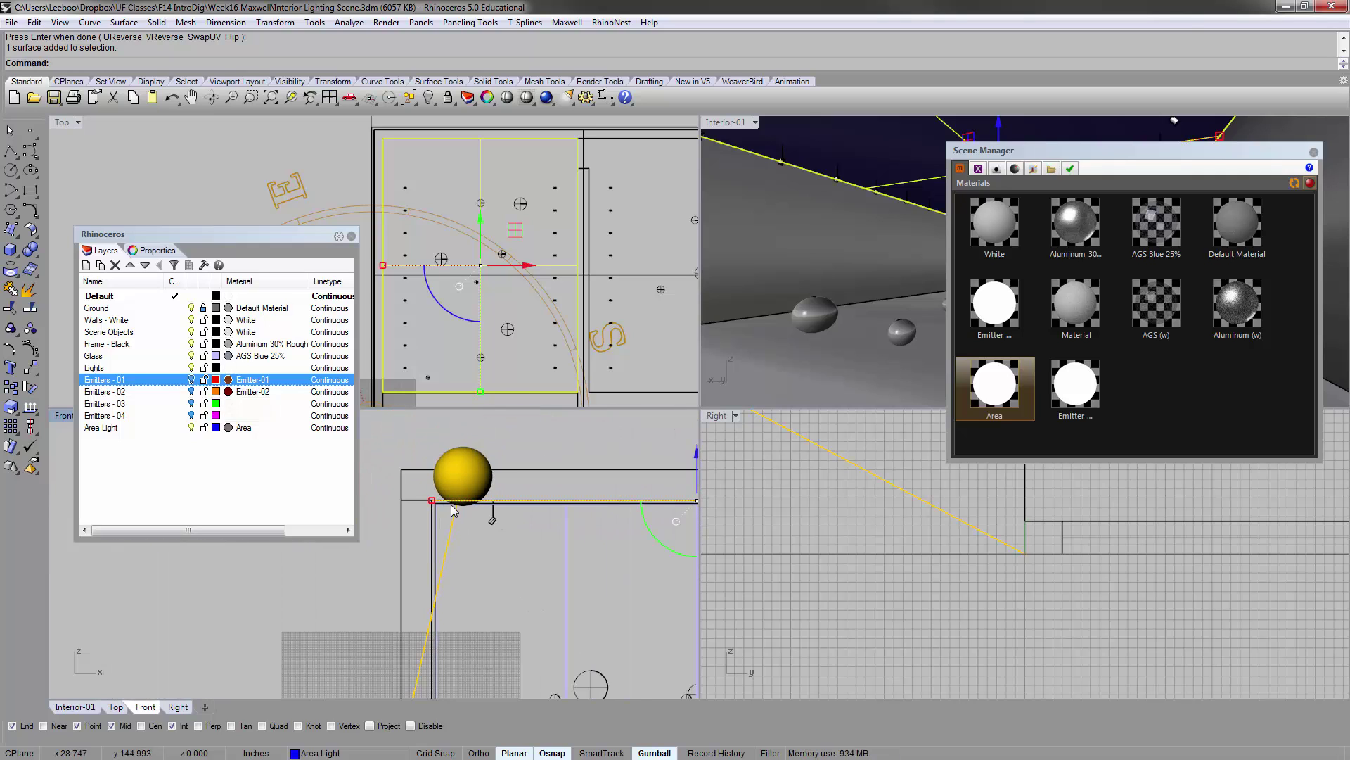
scroll(422, 501, up, 4)
scroll(485, 500, down, 2)
scroll(589, 527, up, 20)
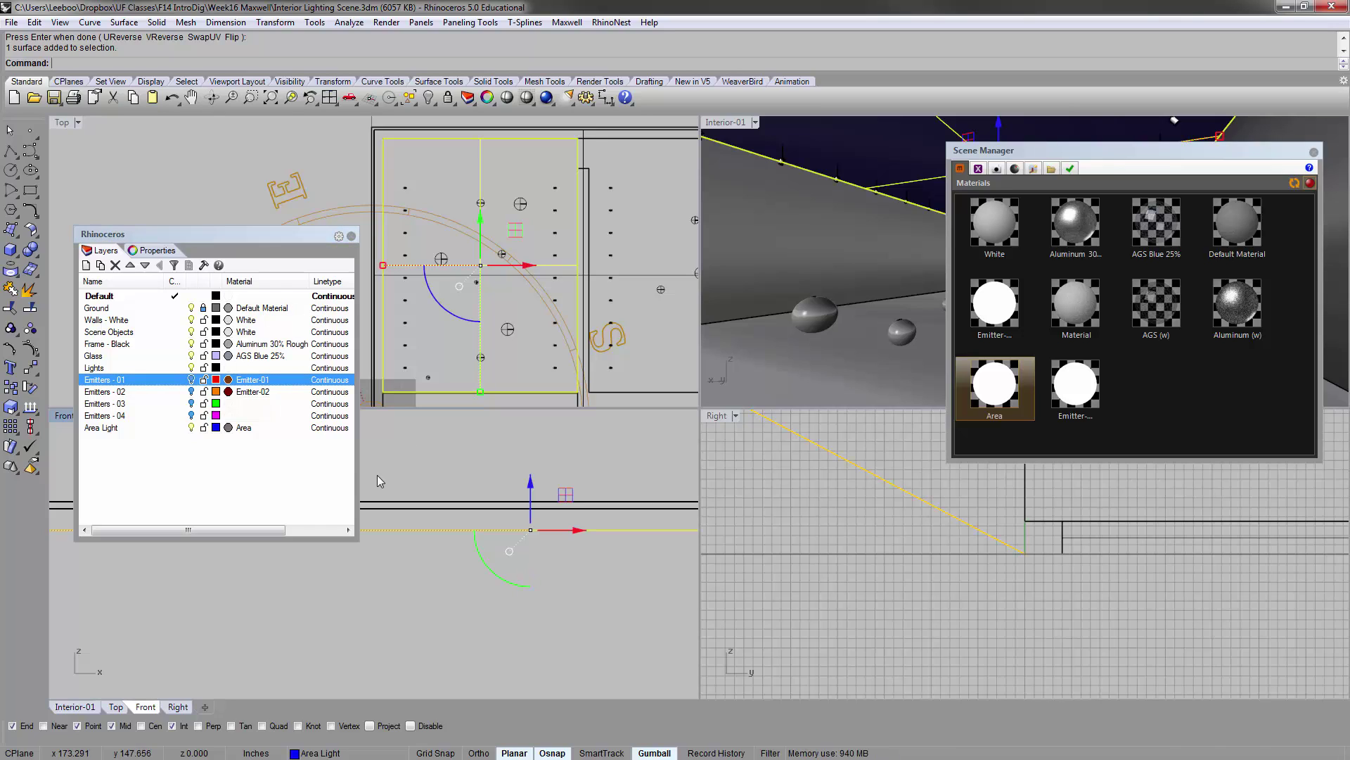
Enlarge the Rhinoceros panel, show the object properties, and reselect the area light surface.
drag(359, 474, 420, 474)
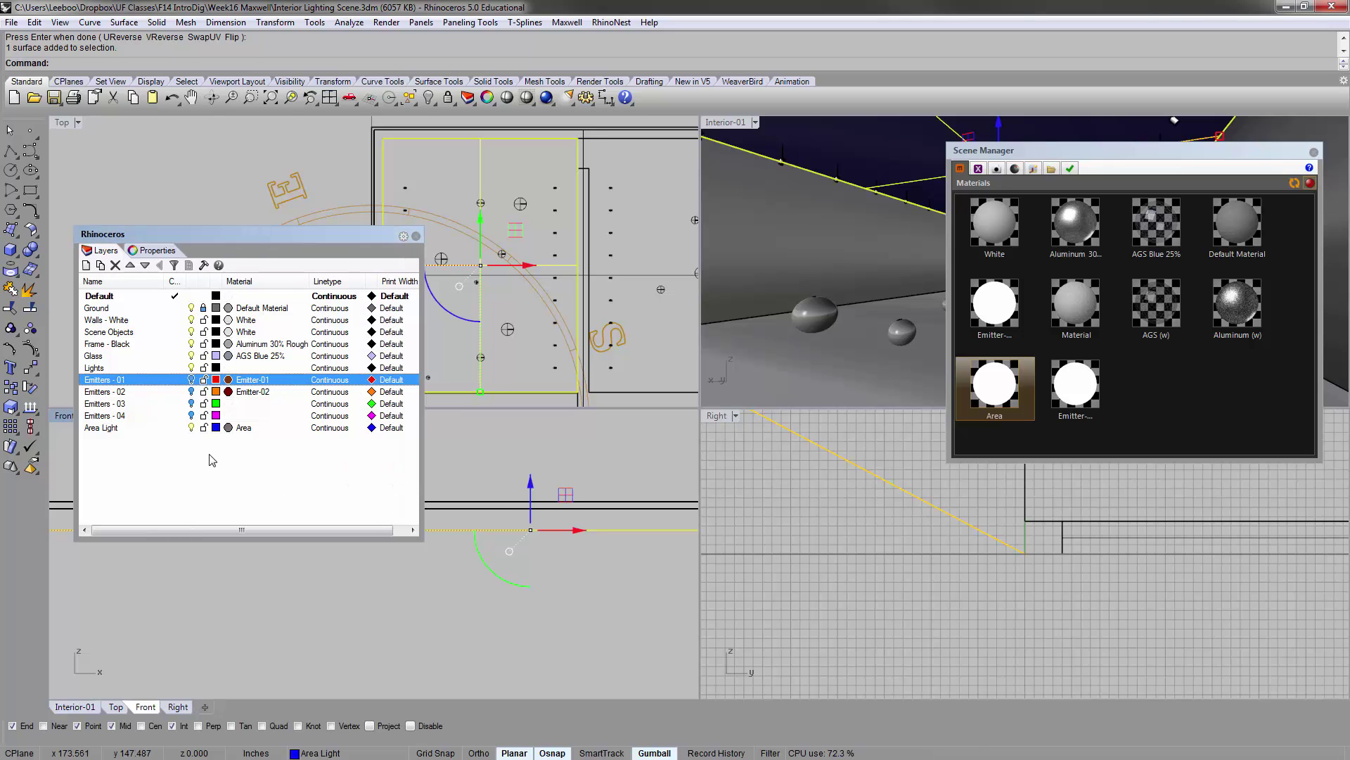
click(151, 253)
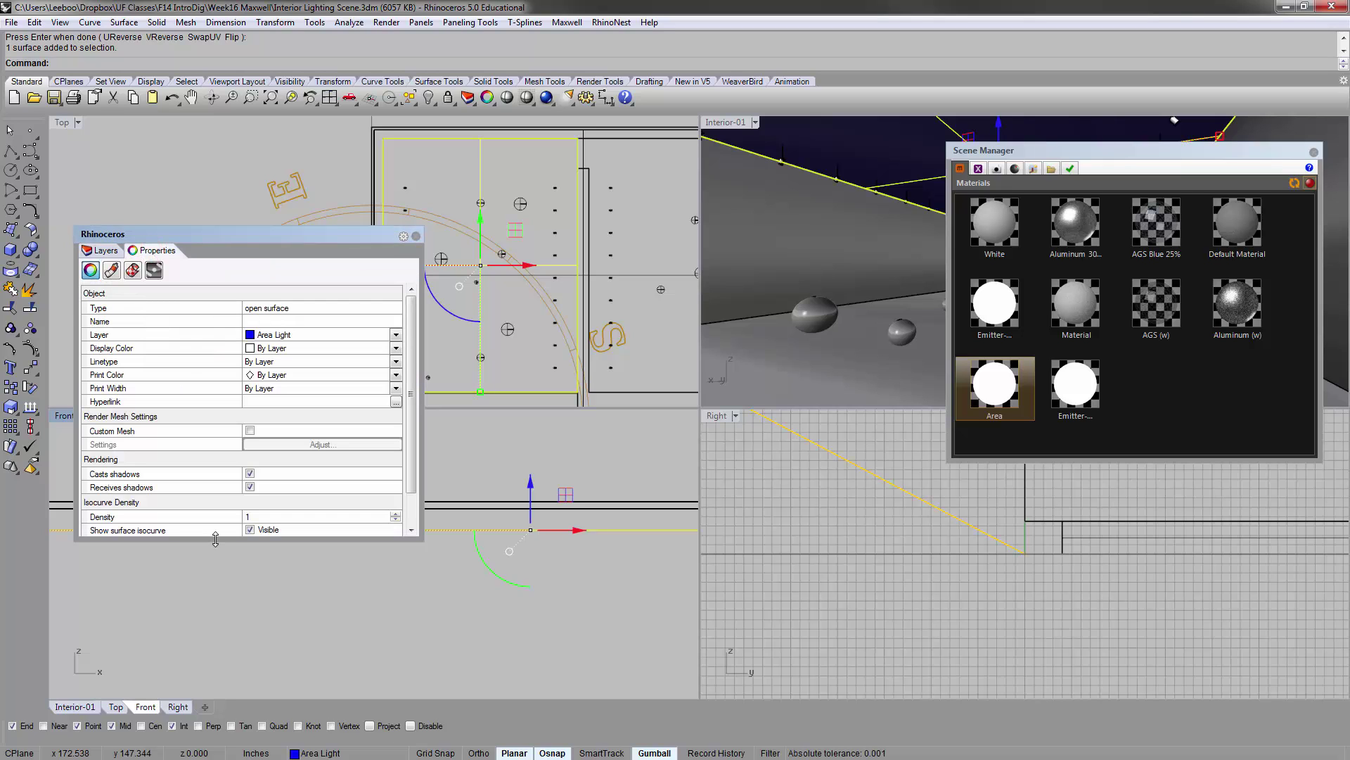
drag(214, 540, 215, 664)
click(540, 552)
click(536, 530)
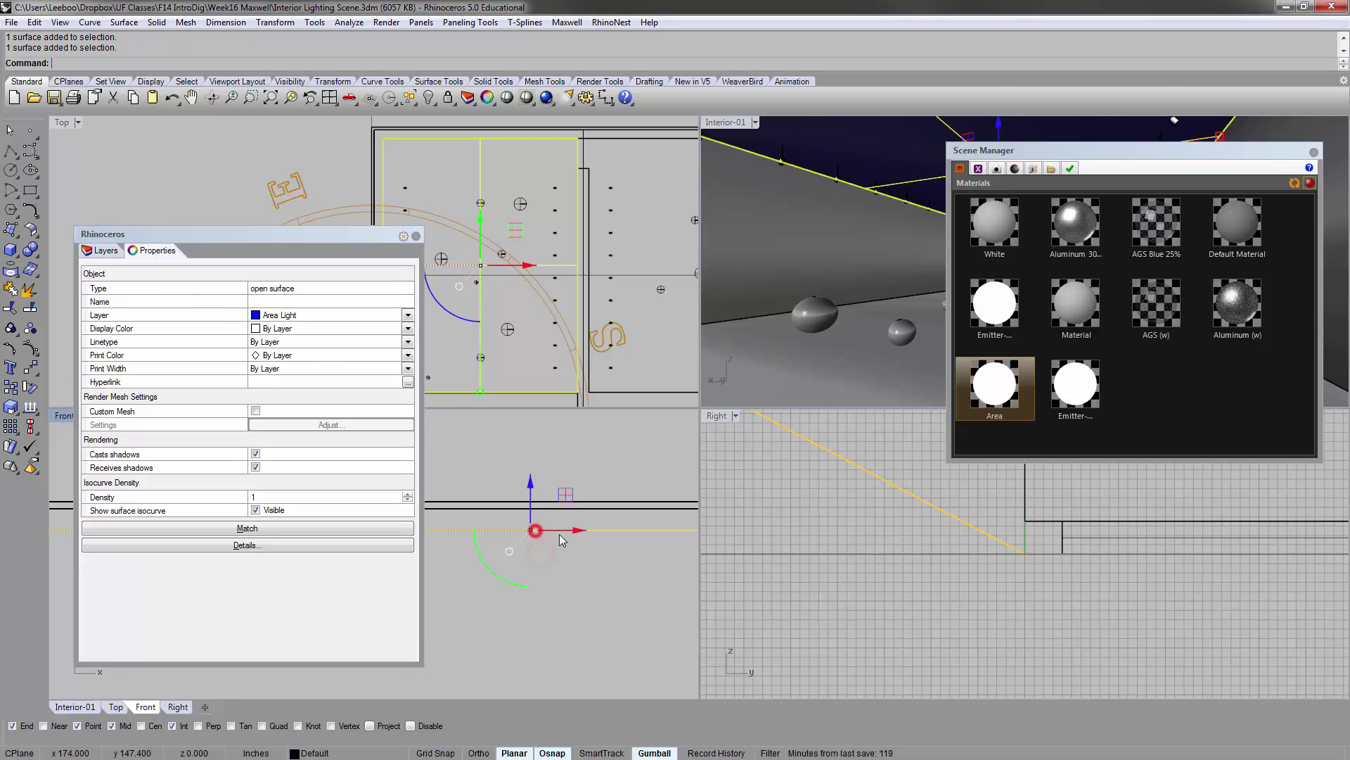
click(503, 160)
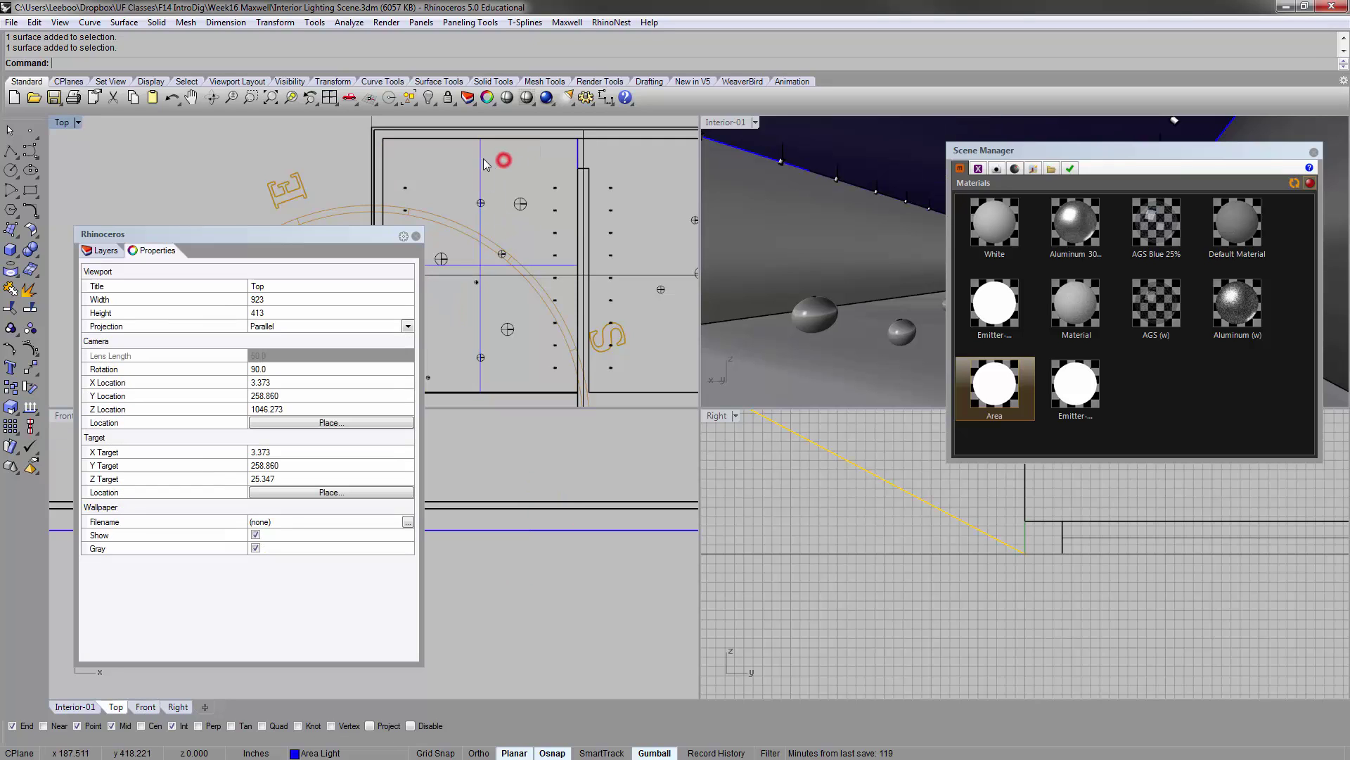
click(479, 258)
click(481, 262)
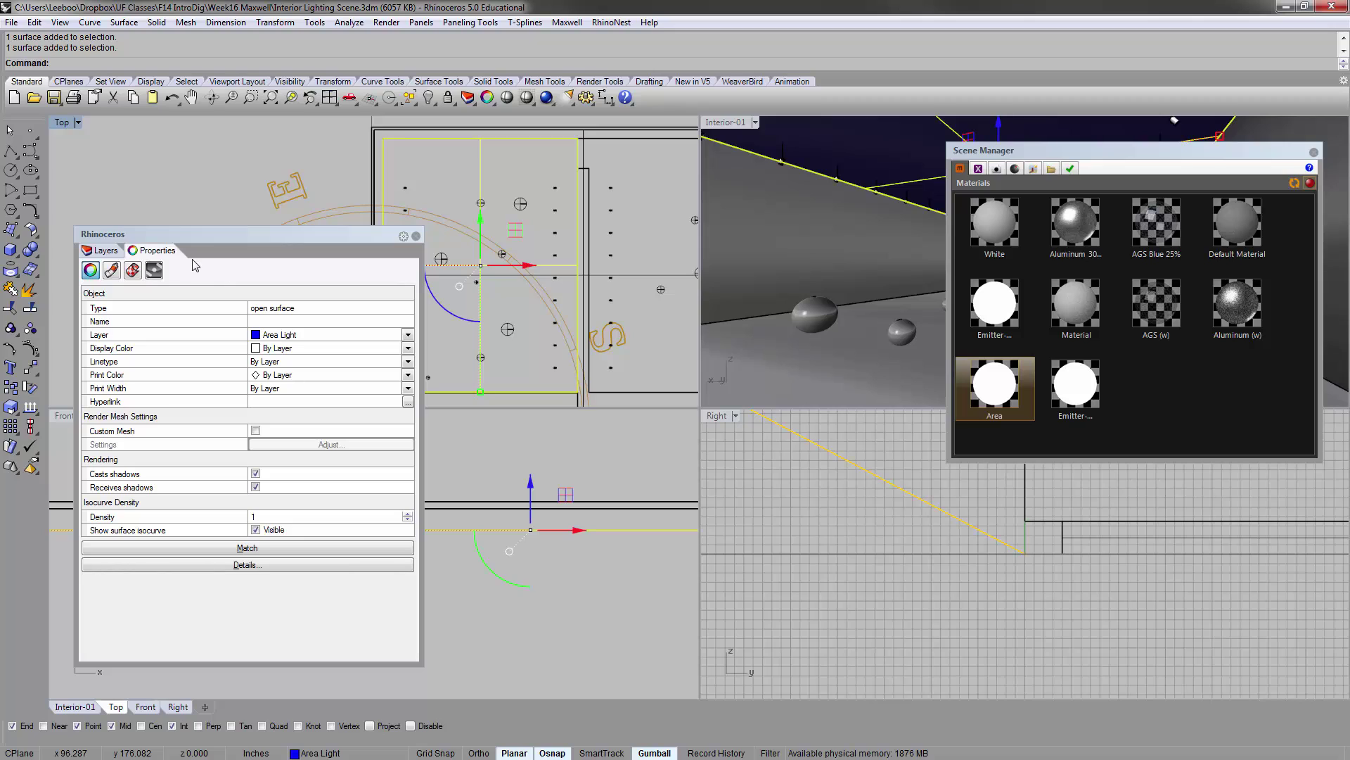
Show the area light surface's Maxwell object properties and review the Hidden from Camera and Hide from GI options.
click(151, 251)
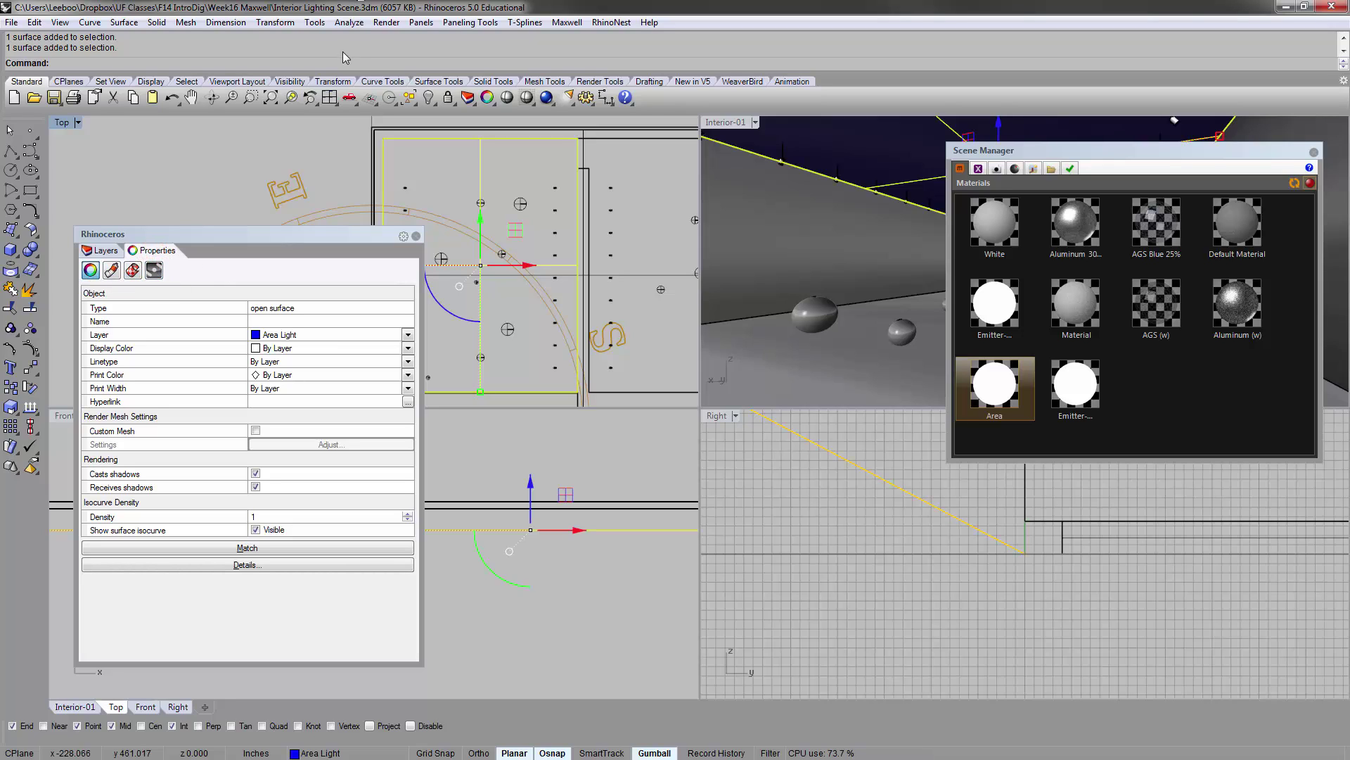
click(155, 273)
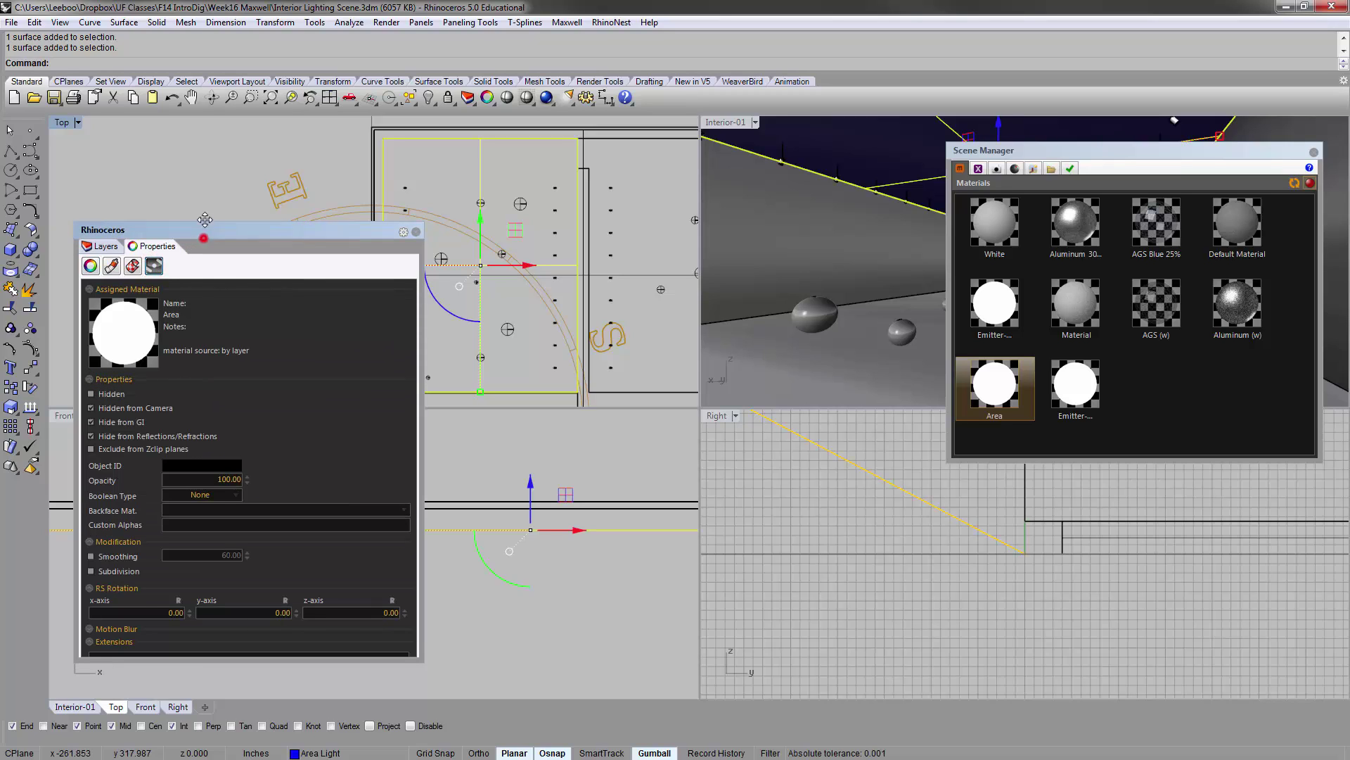
drag(211, 230, 230, 114)
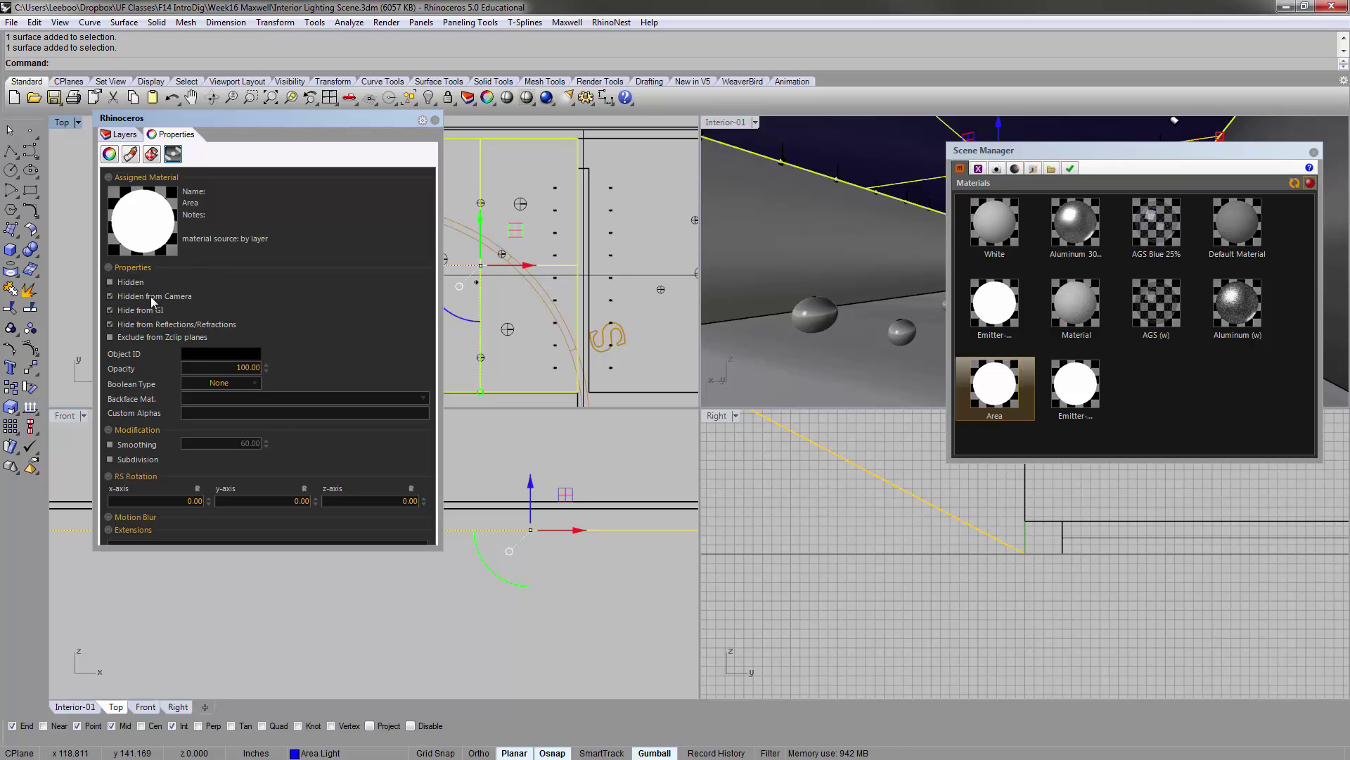
click(110, 296)
click(111, 311)
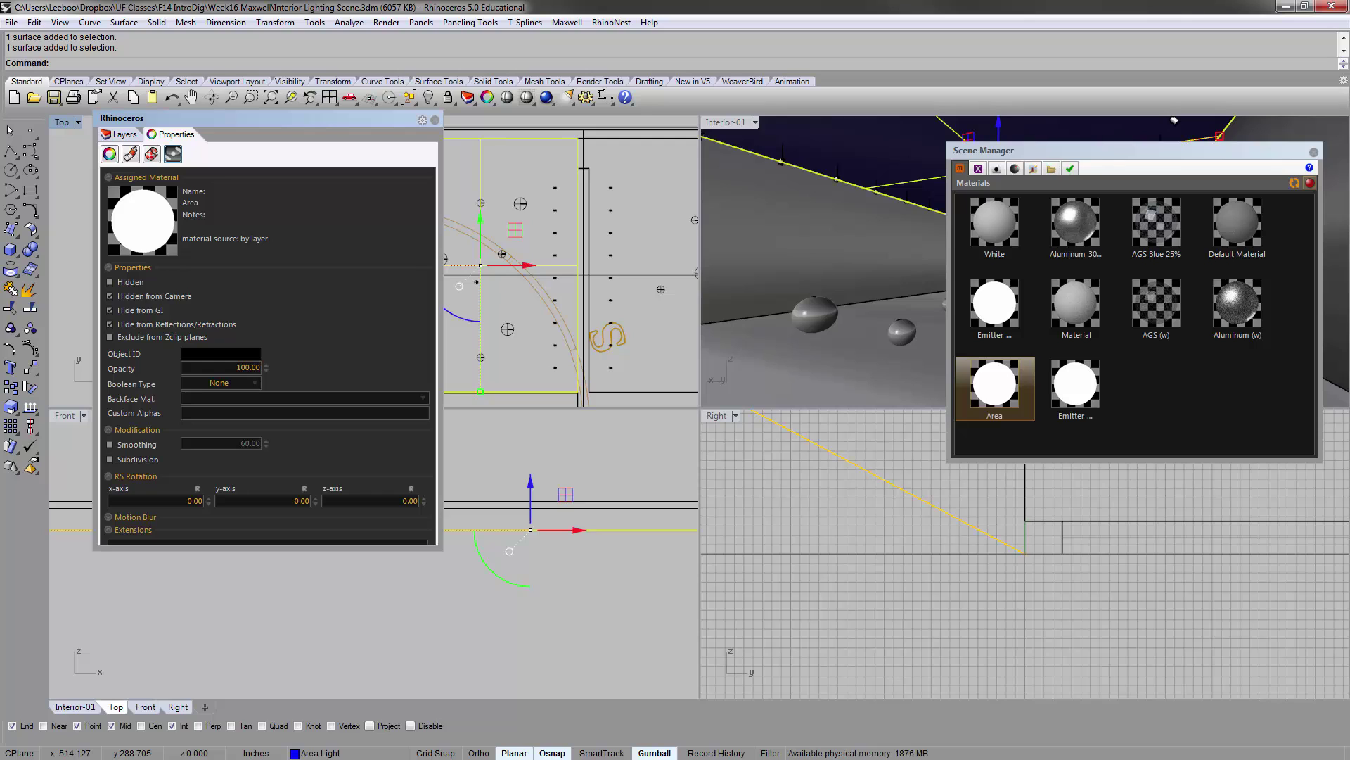
Maximize the Interior-01 viewport with a Maxwell Fire preview running and select the area light surface on the ceiling.
click(720, 128)
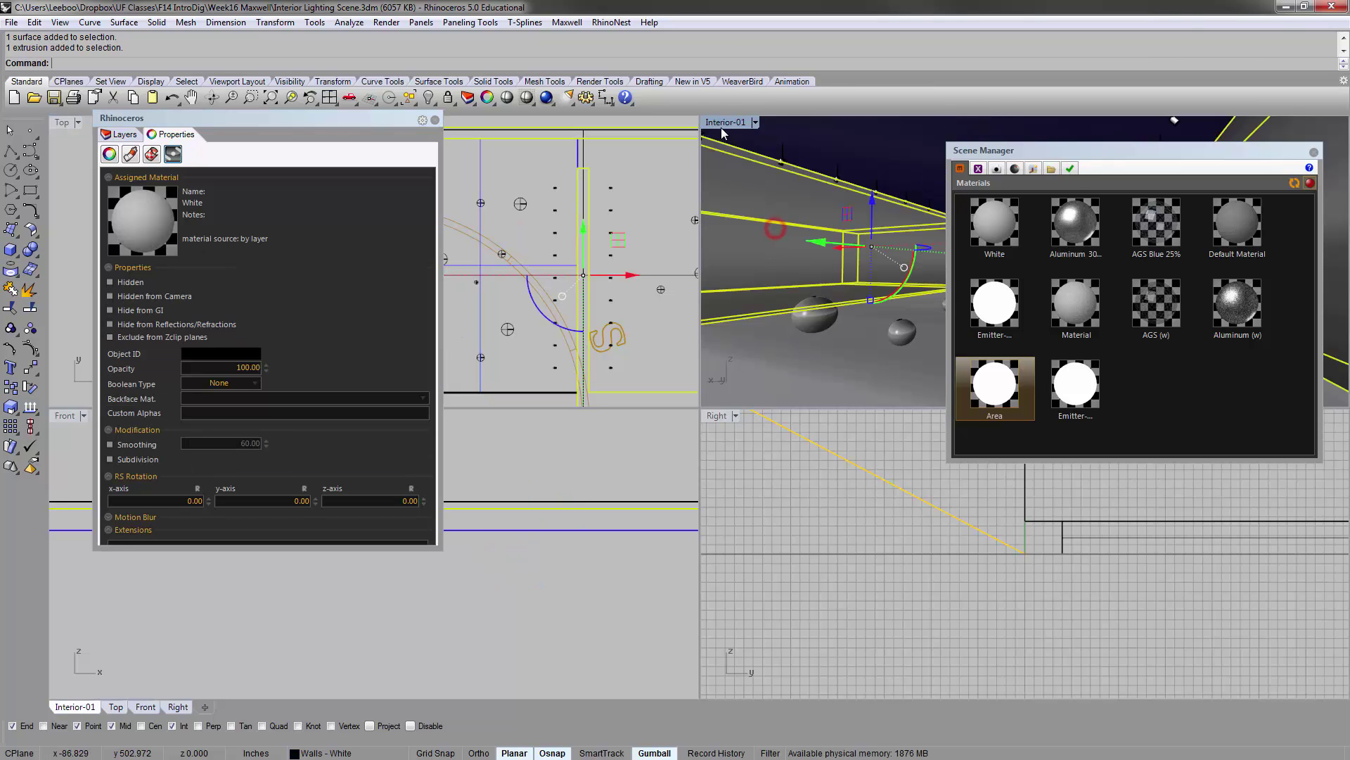
double_click(722, 122)
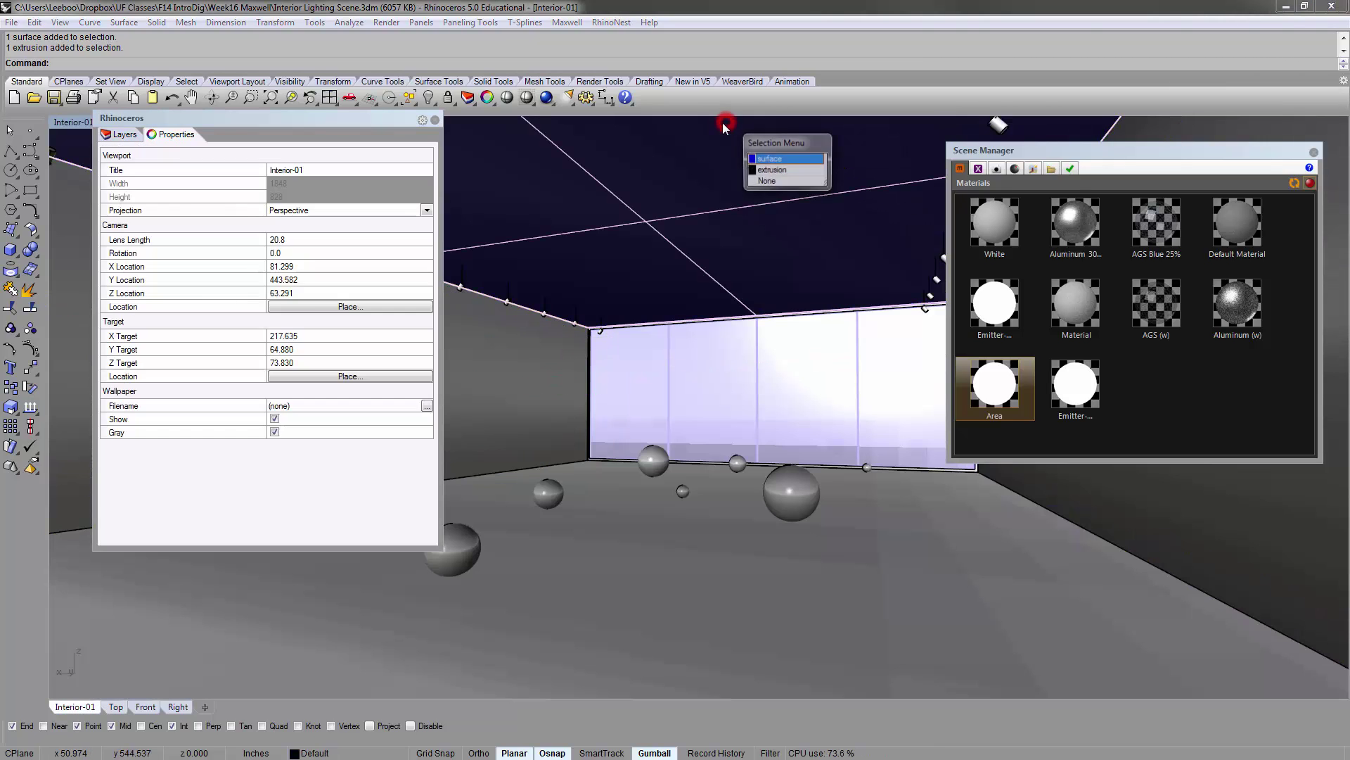
drag(604, 309, 774, 263)
drag(710, 759, 1014, 229)
click(707, 162)
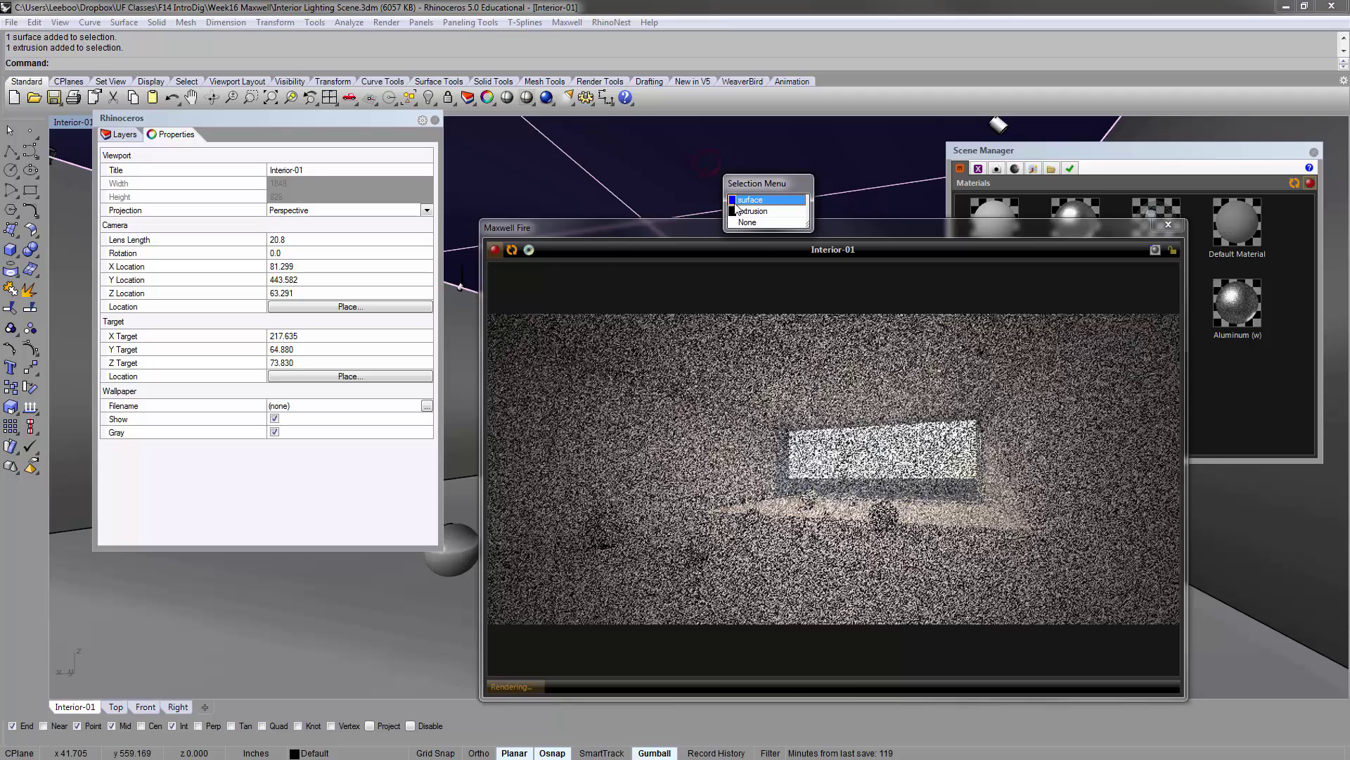
key(Return)
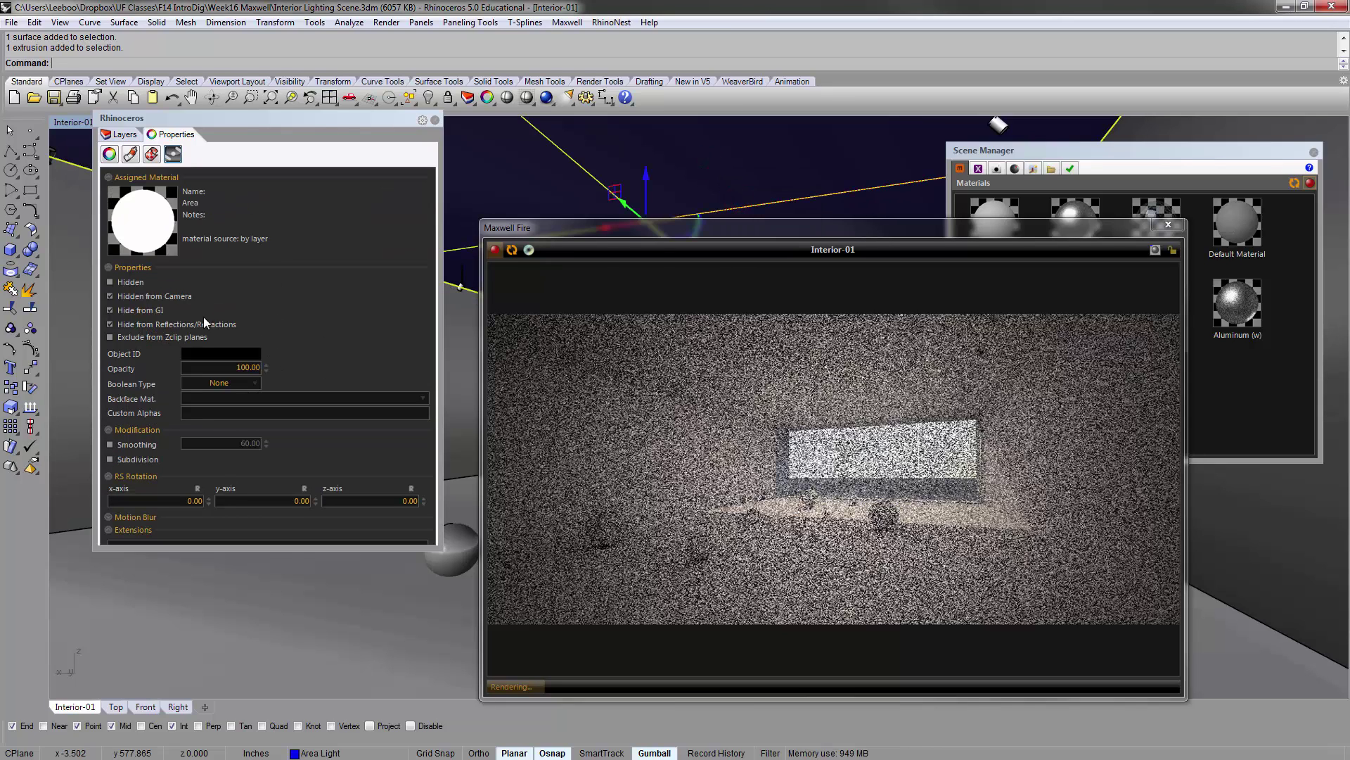
Turn off Hidden from Camera for the area light, preview it in a refreshed Maxwell Fire scene, and restore the option.
click(147, 295)
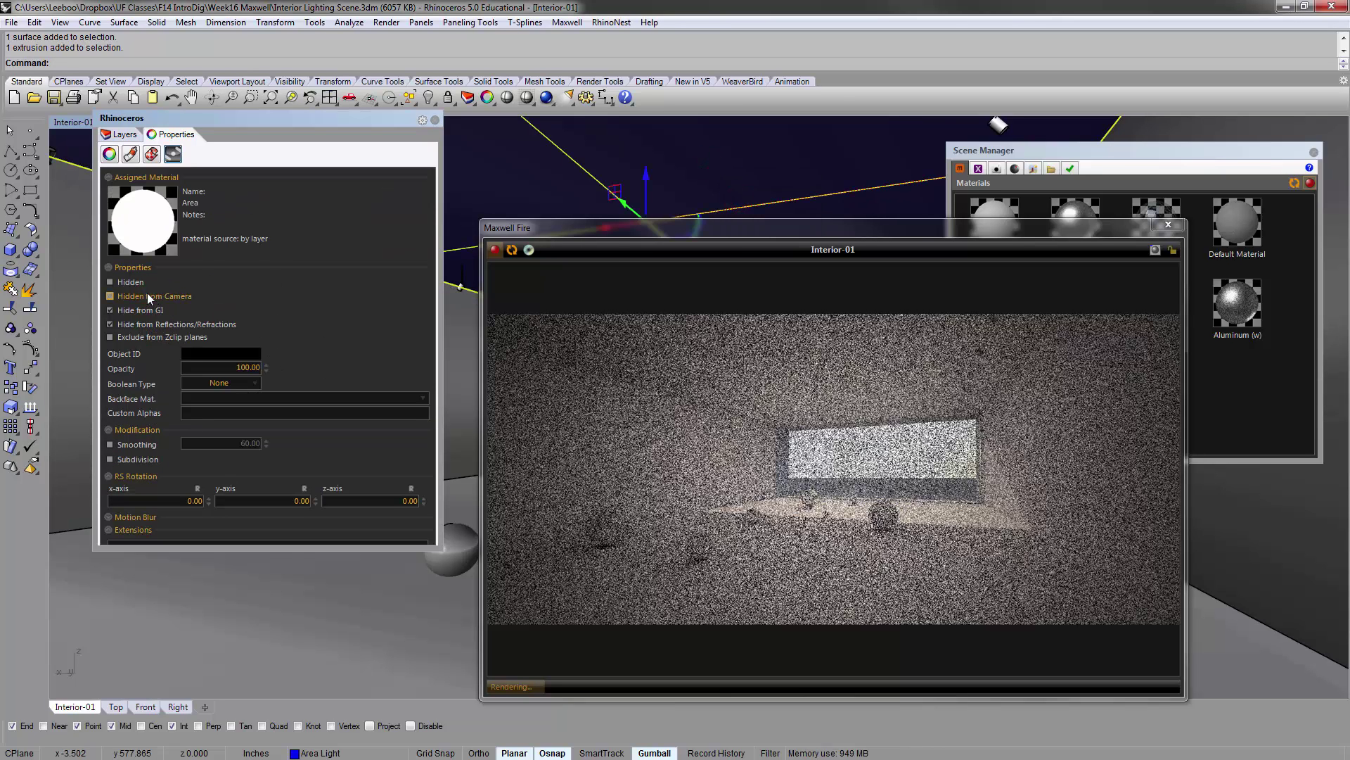
click(511, 252)
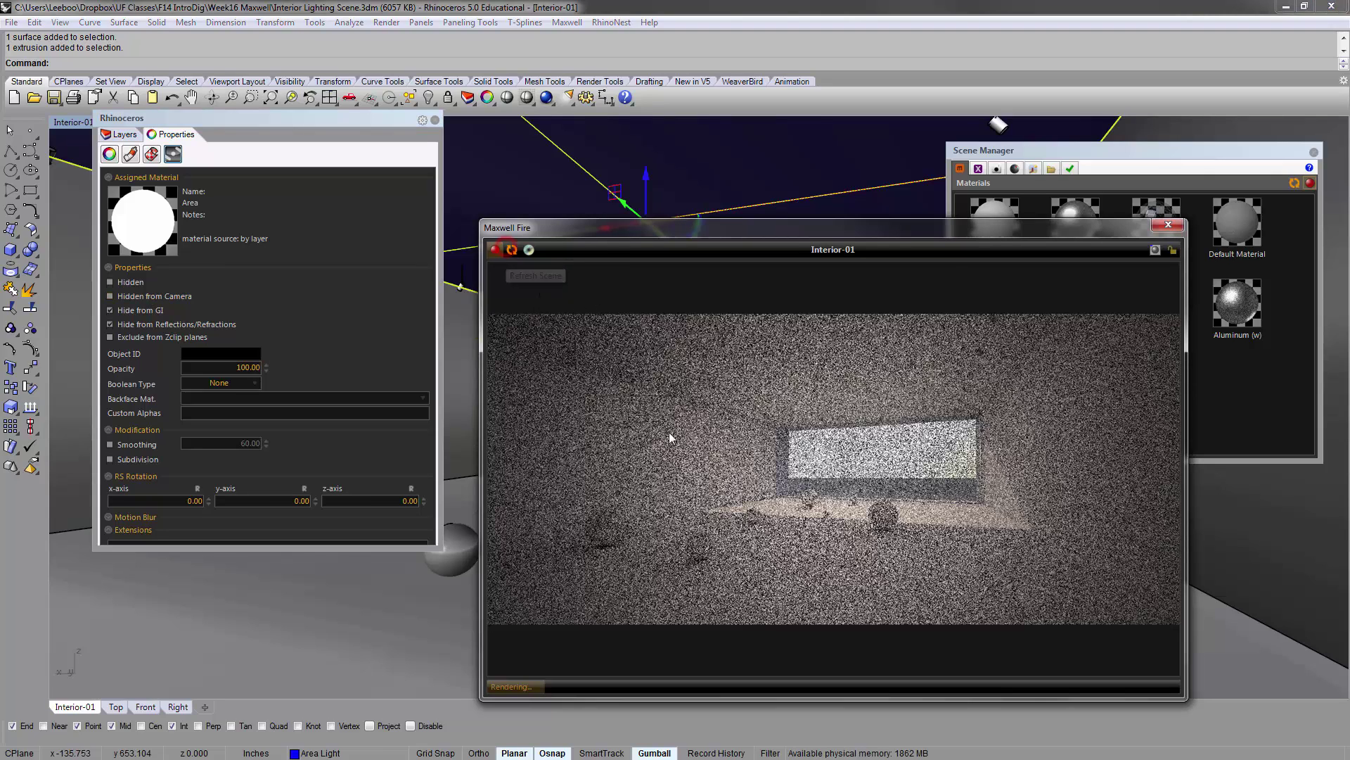
click(513, 251)
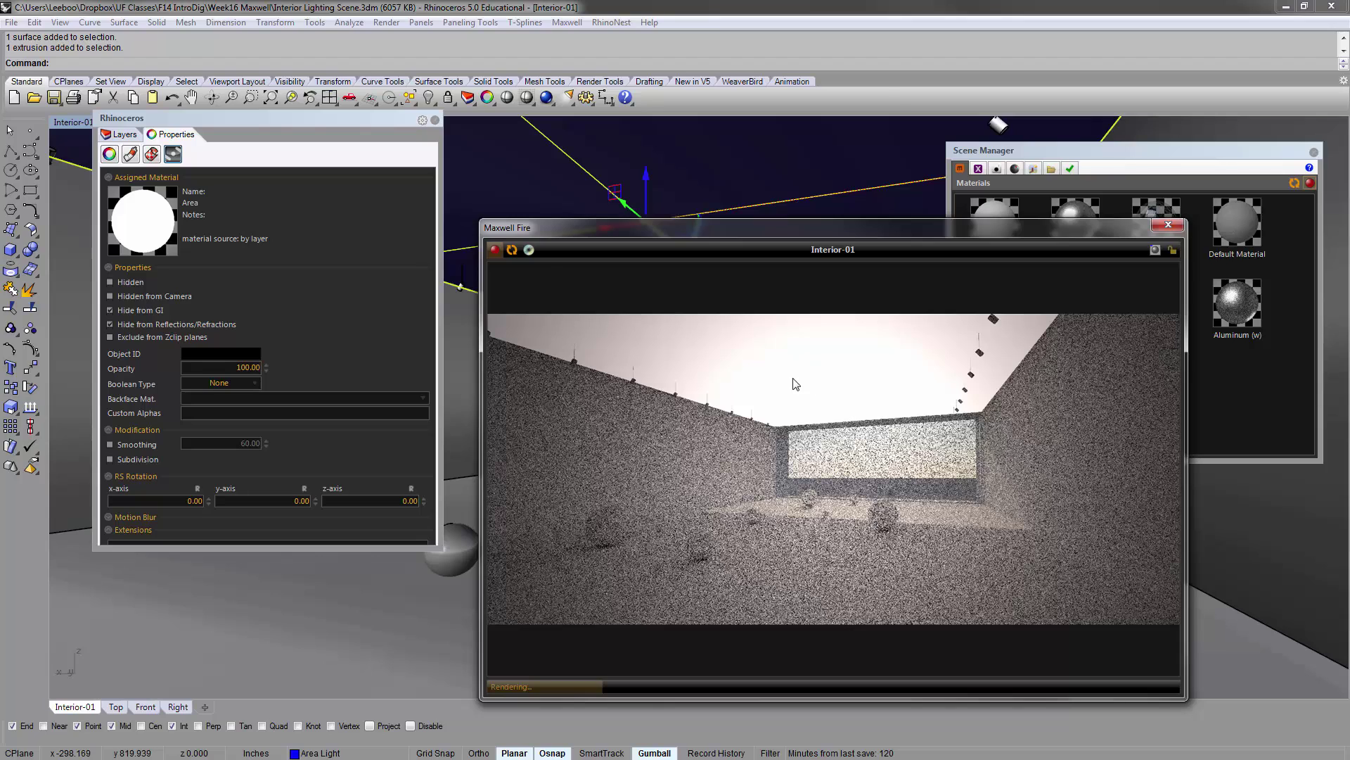
click(146, 297)
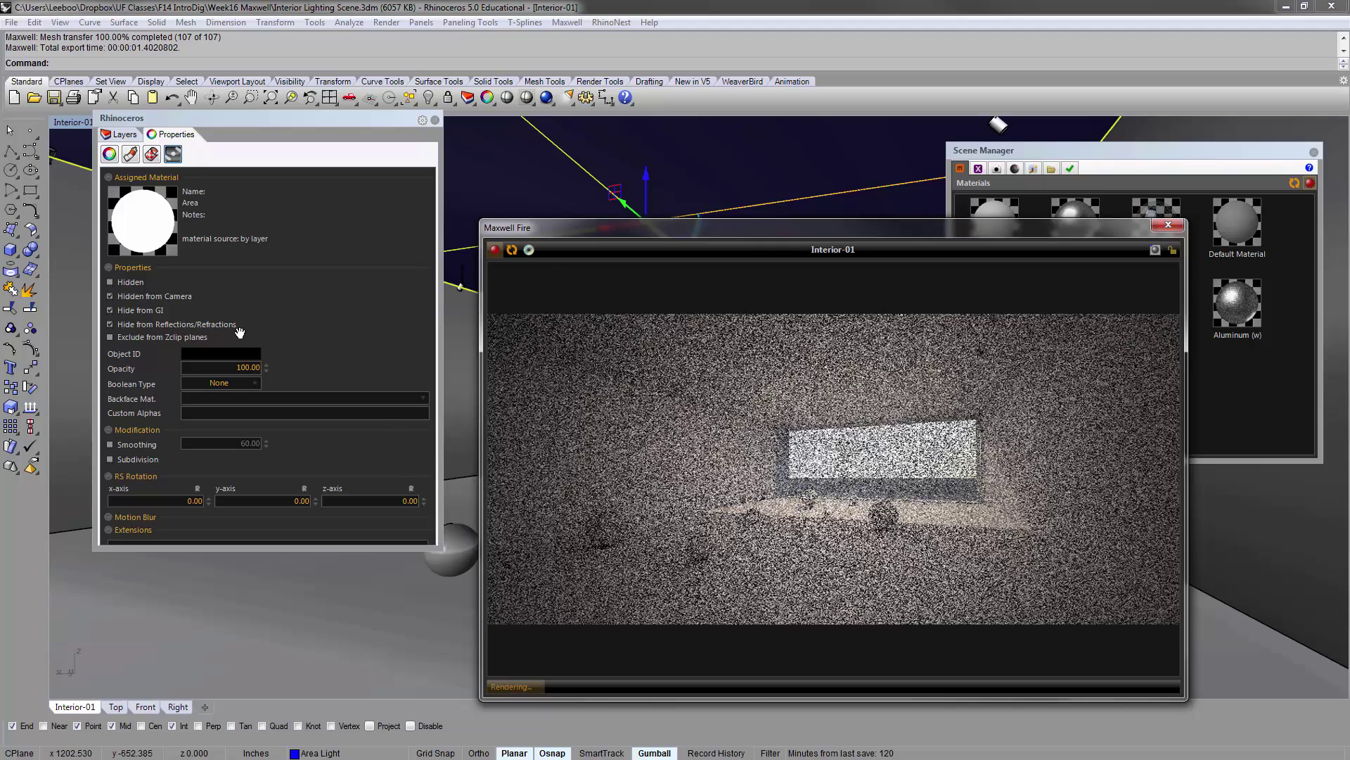
Turn off Hide from GI for the area light surface.
click(147, 311)
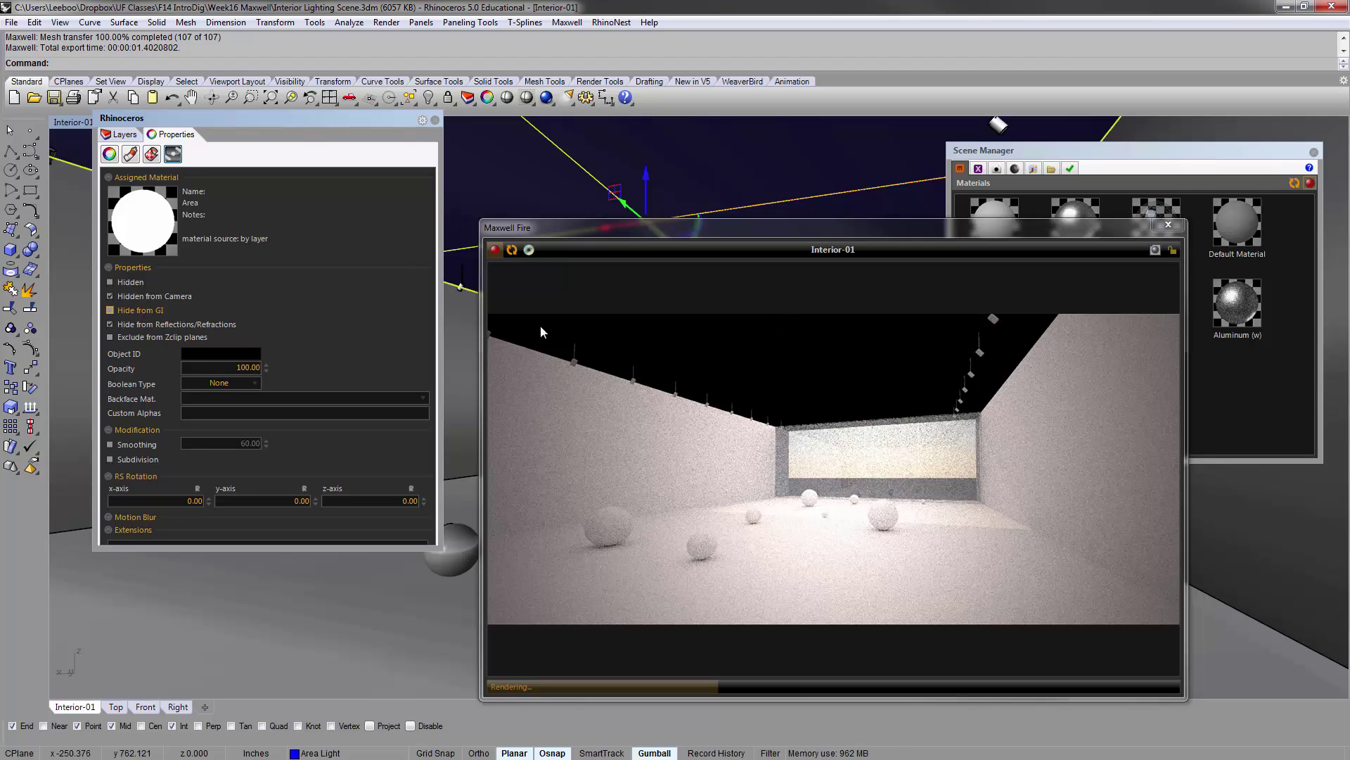
Turn Hide from GI back on for the area light surface.
click(111, 310)
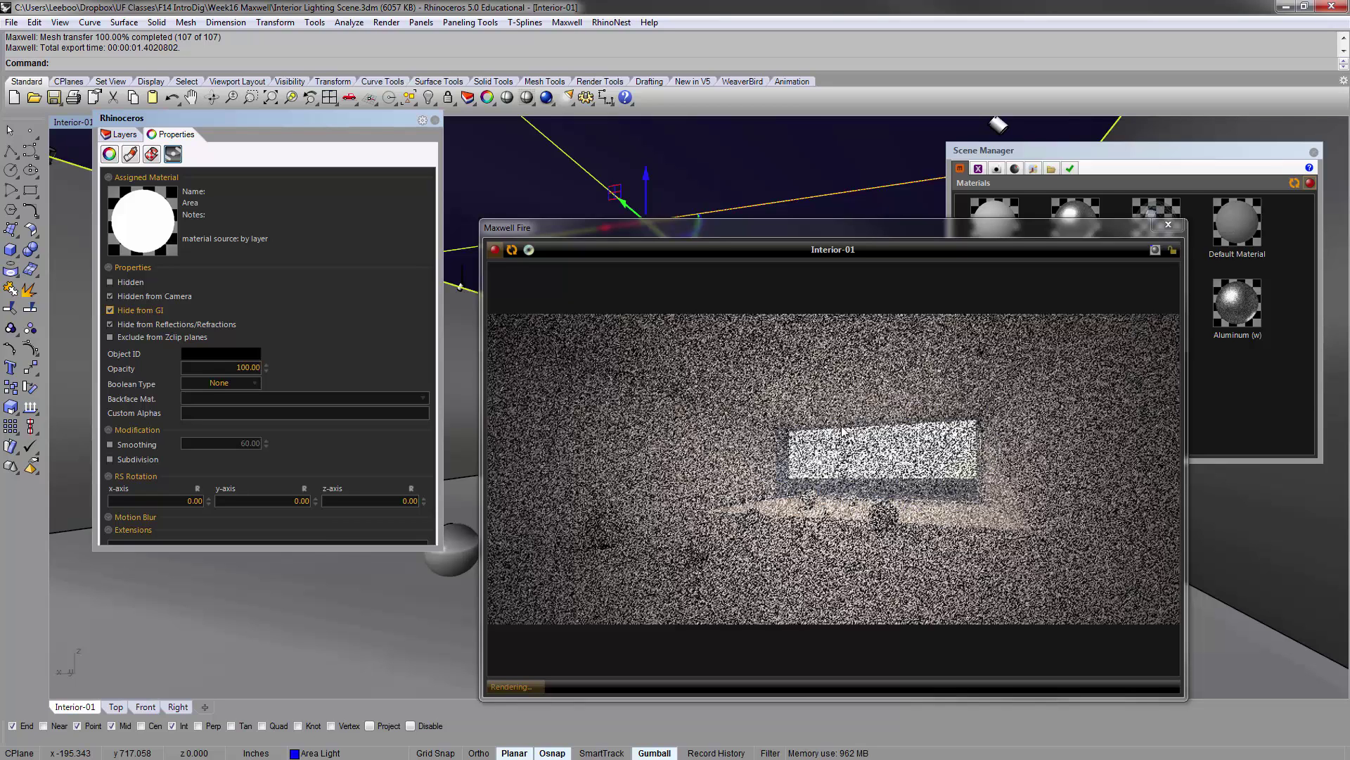
click(145, 323)
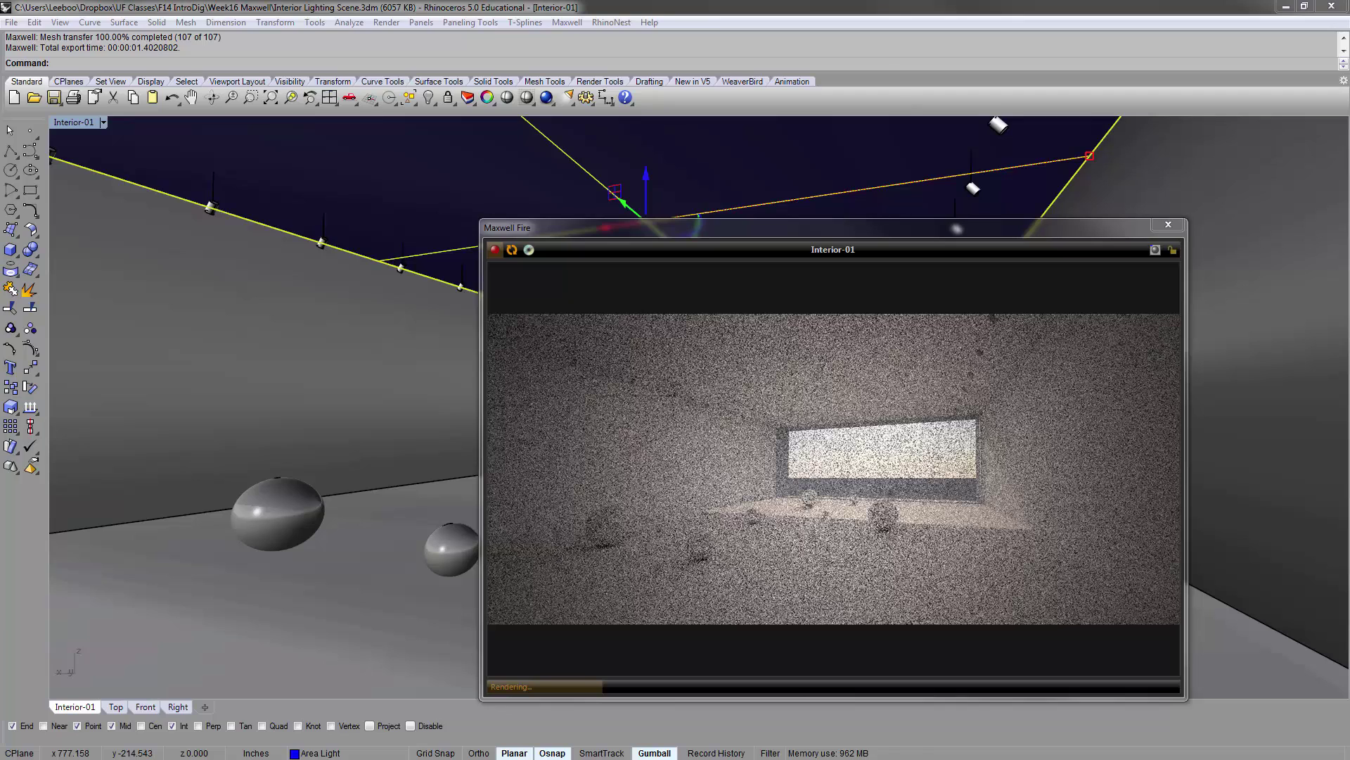
Switch to the web browser and read the Invisible Emitters tutorial, comparing normal, hidden and invisible emitters.
drag(0, 91, 562, 0)
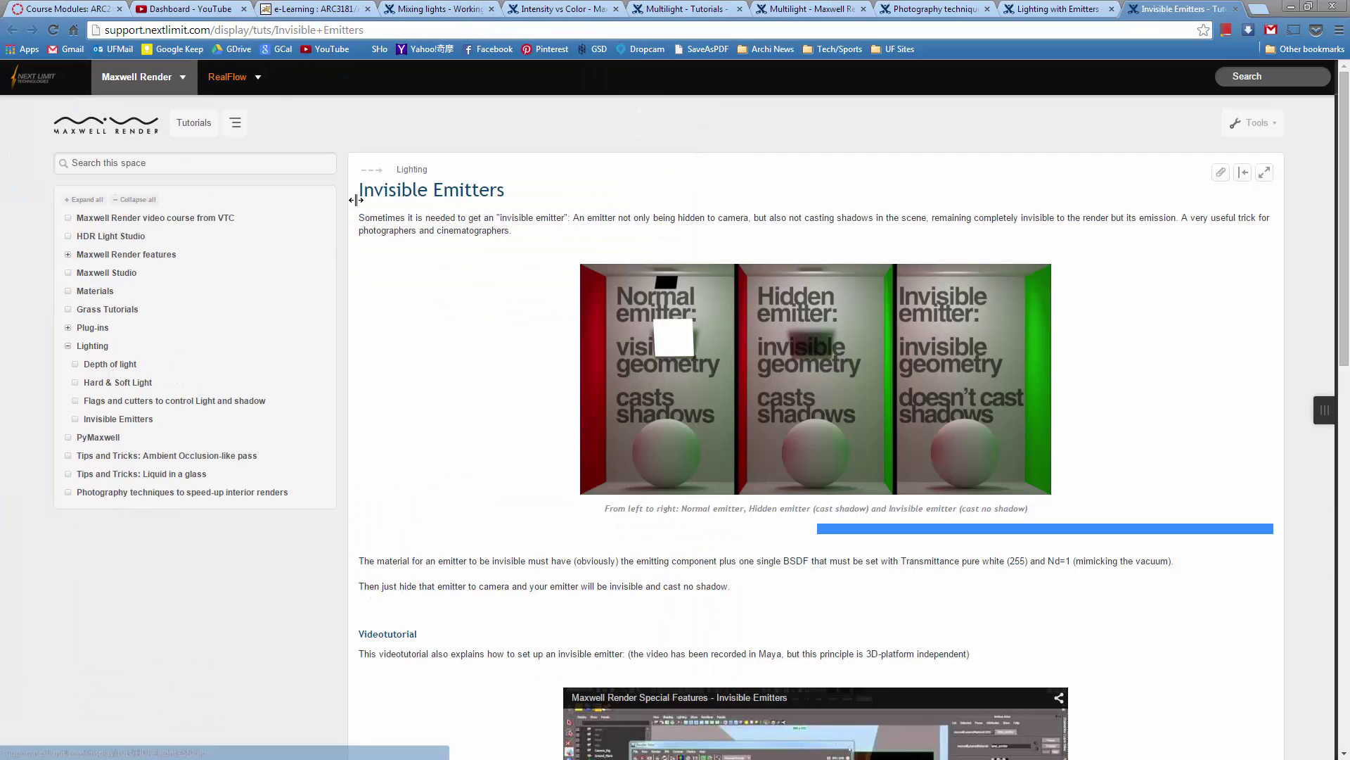
scroll(463, 200, down, 1)
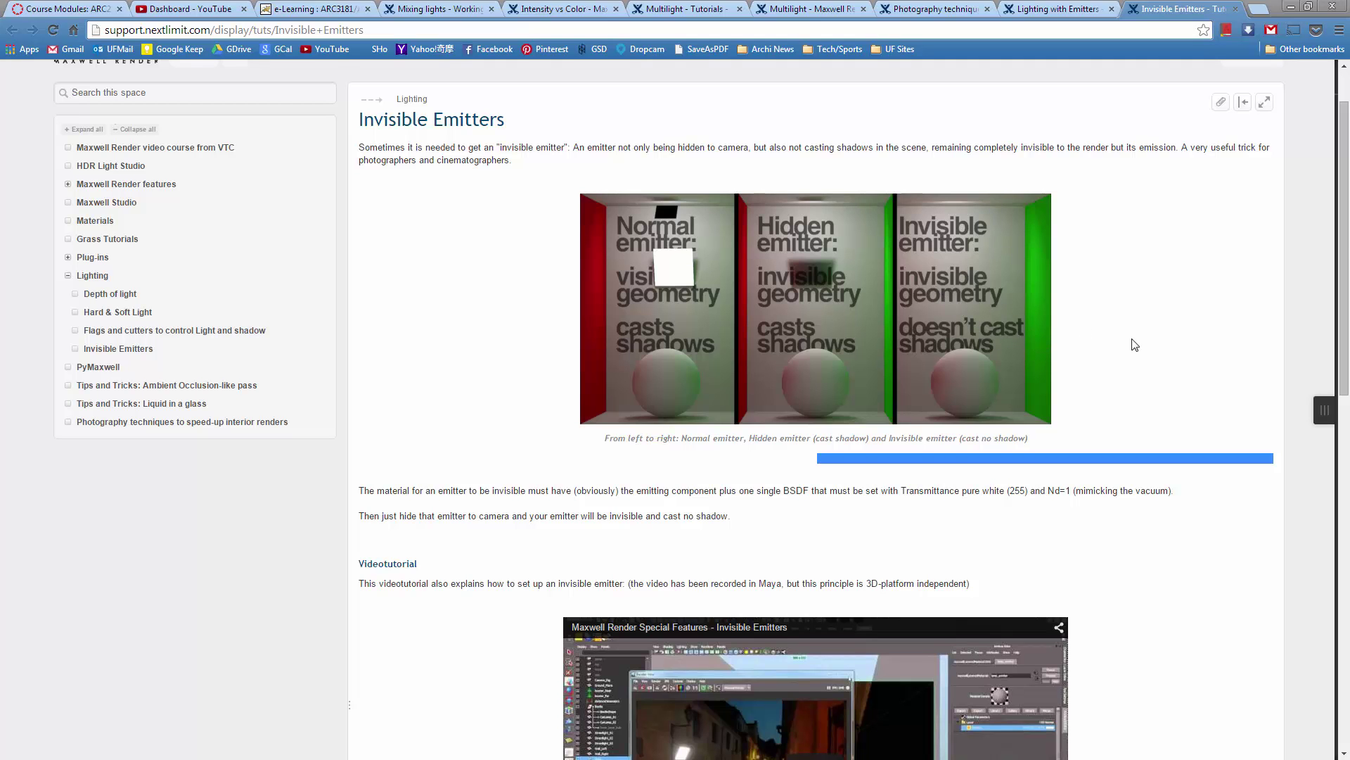
scroll(1131, 342, down, 8)
scroll(1130, 342, up, 9)
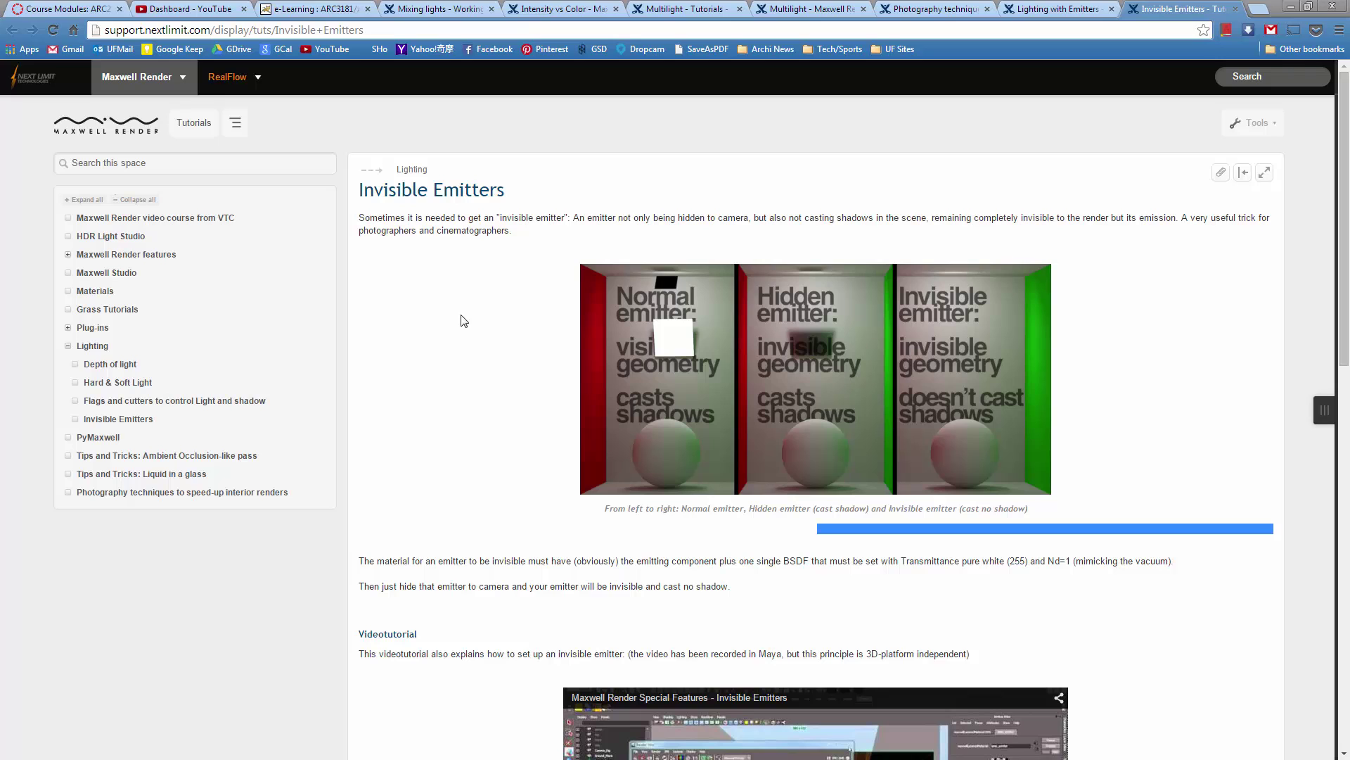
click(1203, 207)
click(1145, 199)
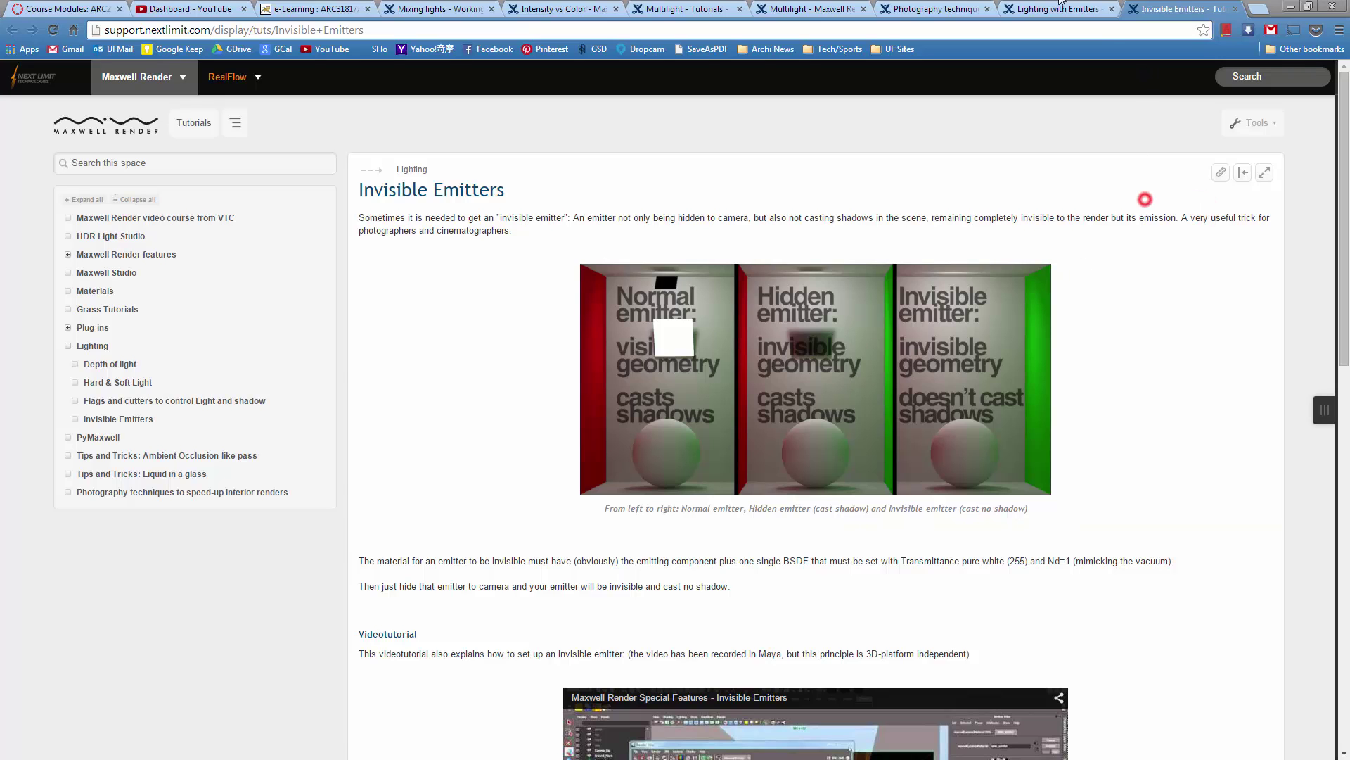
Examine the Lighting with Emitters page for emitter types and the Multilight documentation page for its slider controls and example images.
click(1026, 10)
scroll(994, 370, down, 10)
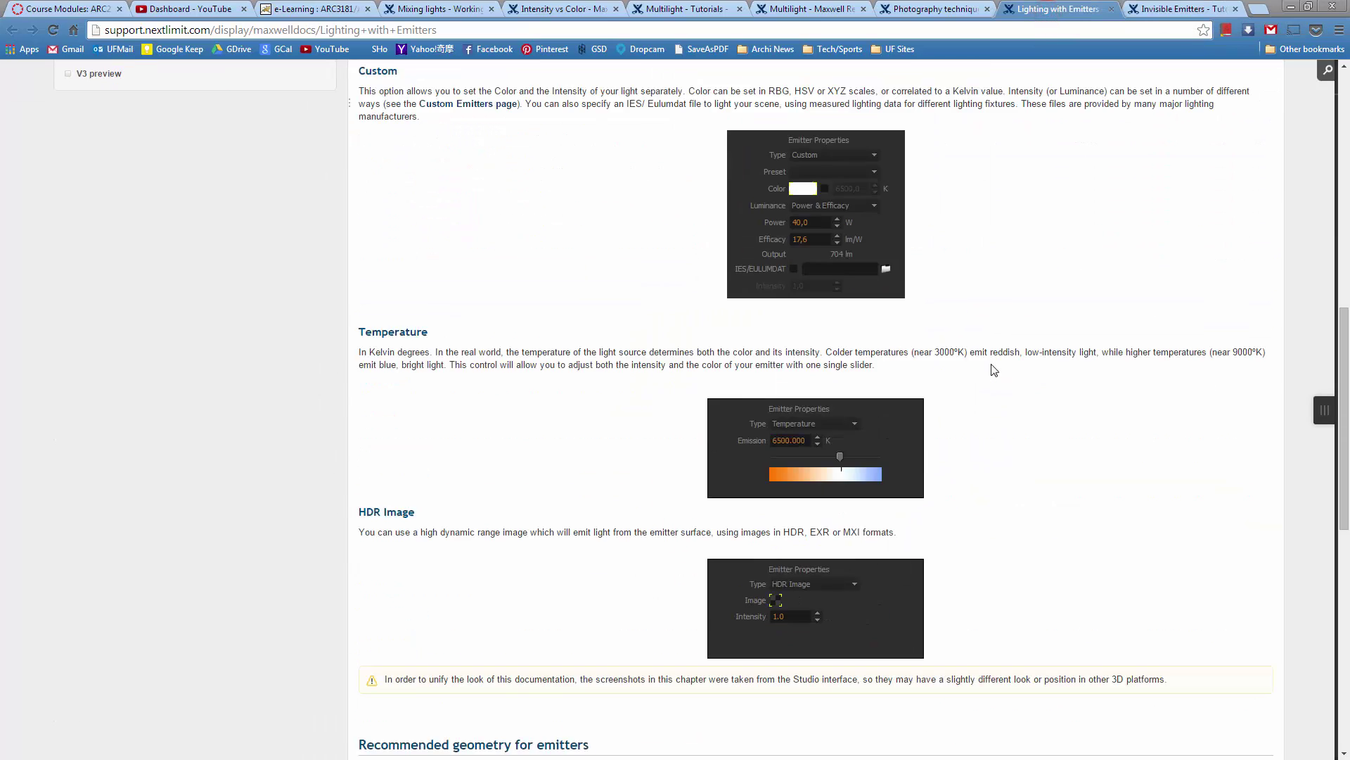
scroll(994, 370, down, 6)
scroll(879, 248, up, 7)
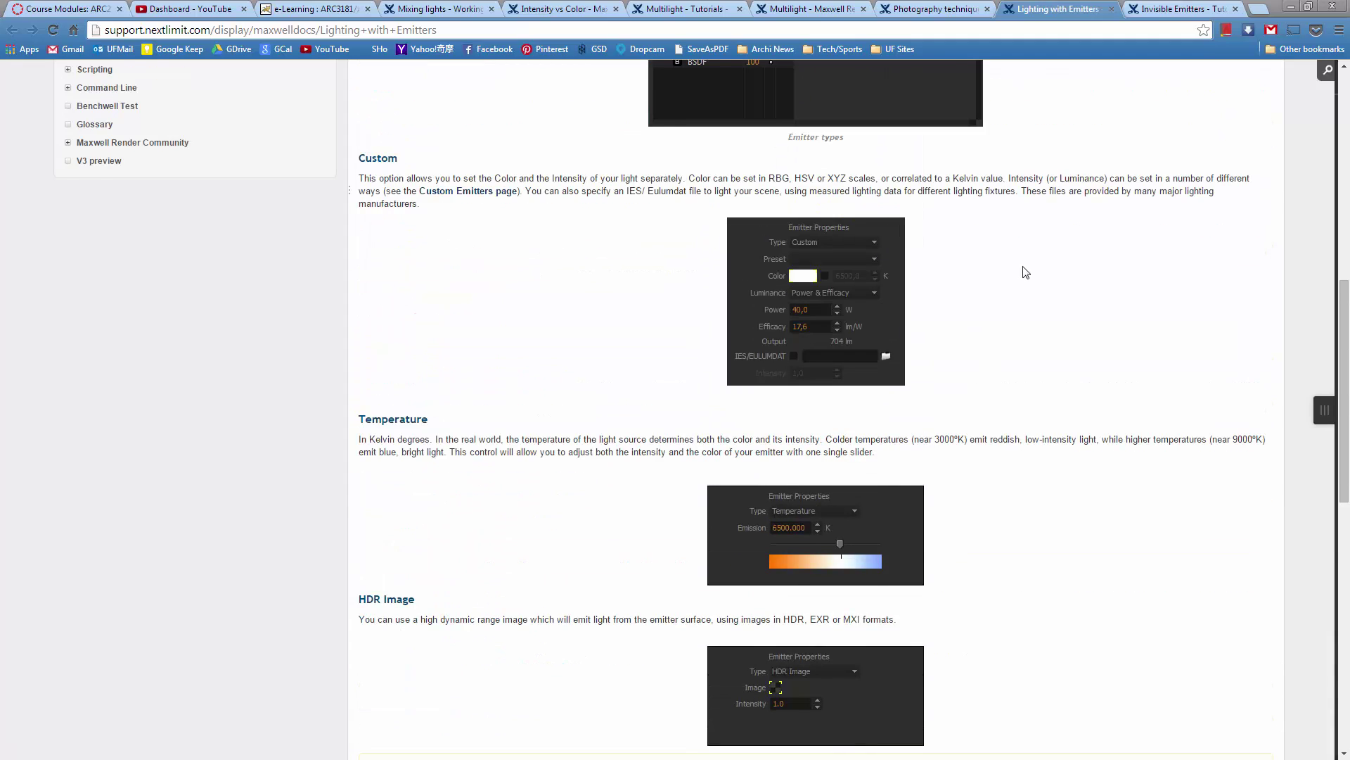
scroll(1026, 272, up, 7)
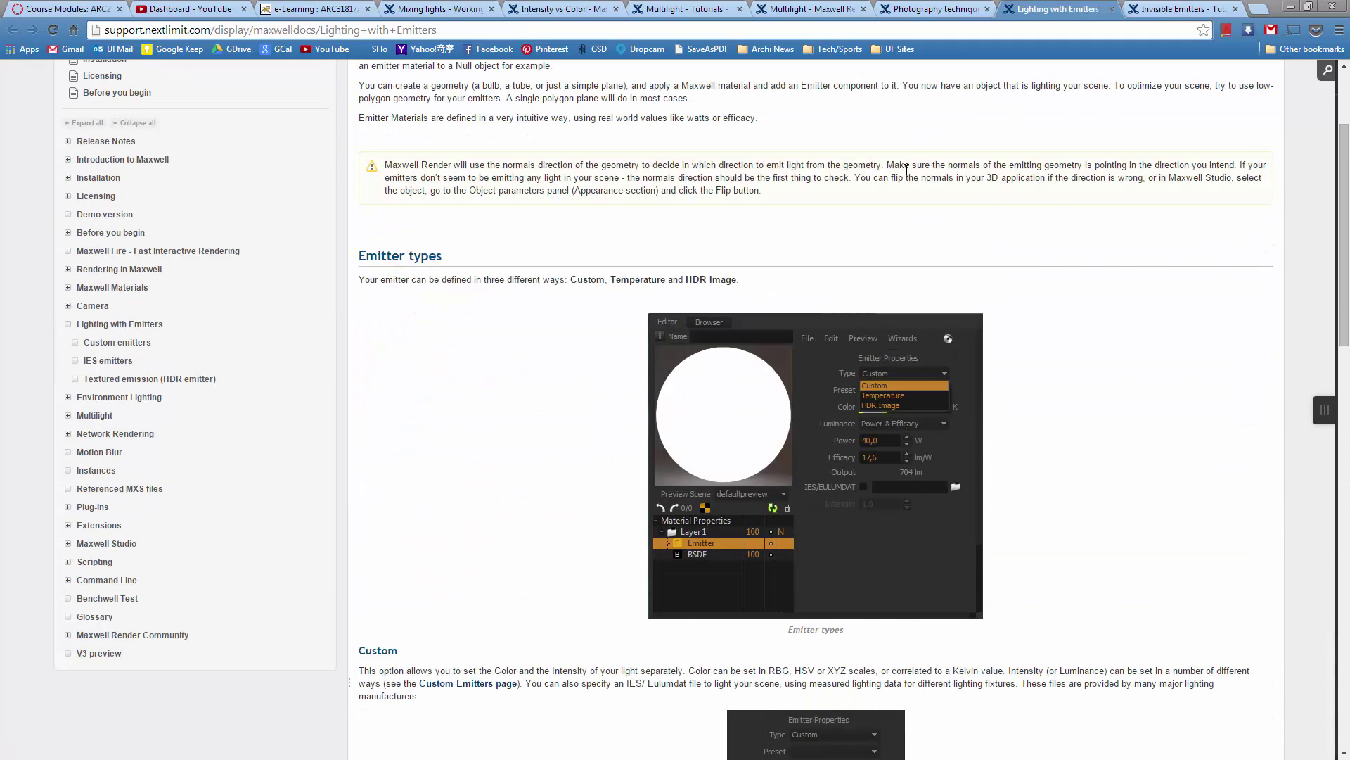
click(830, 8)
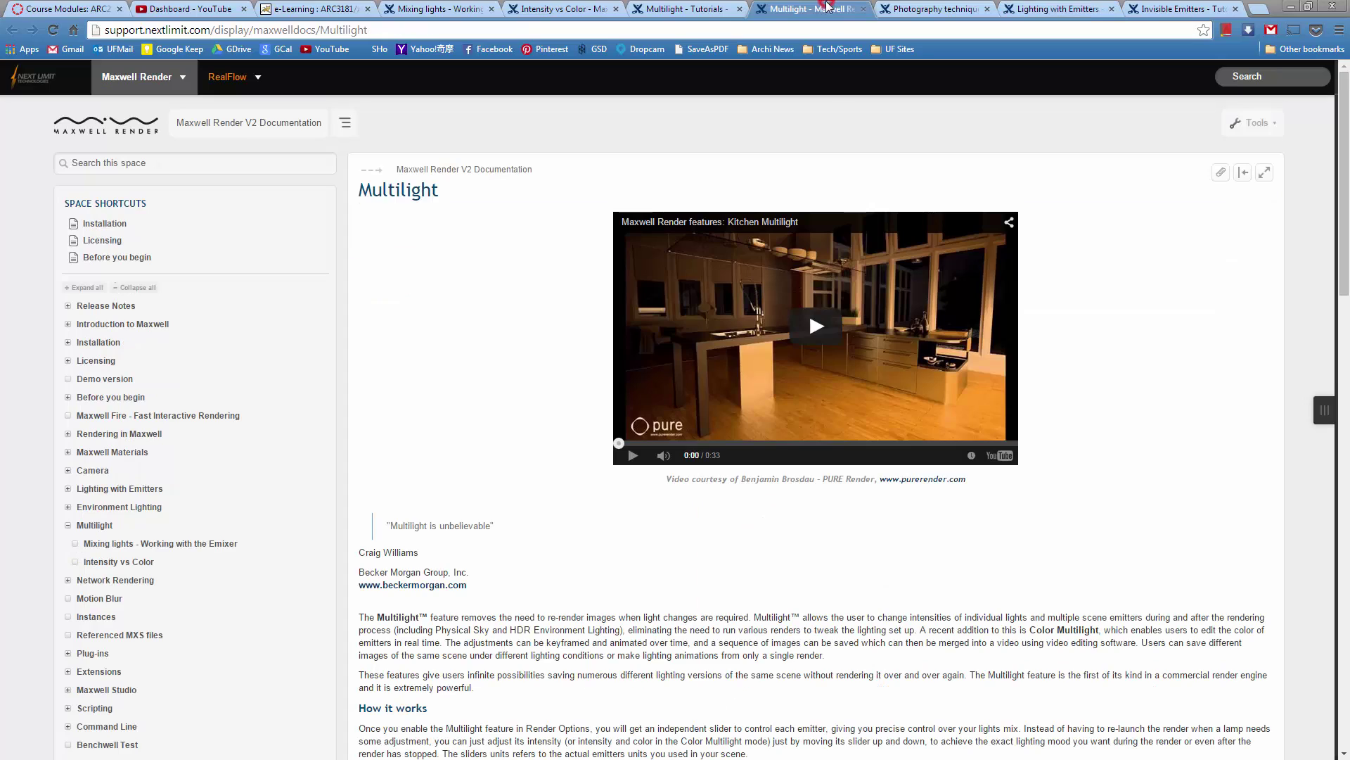
scroll(1176, 394, down, 11)
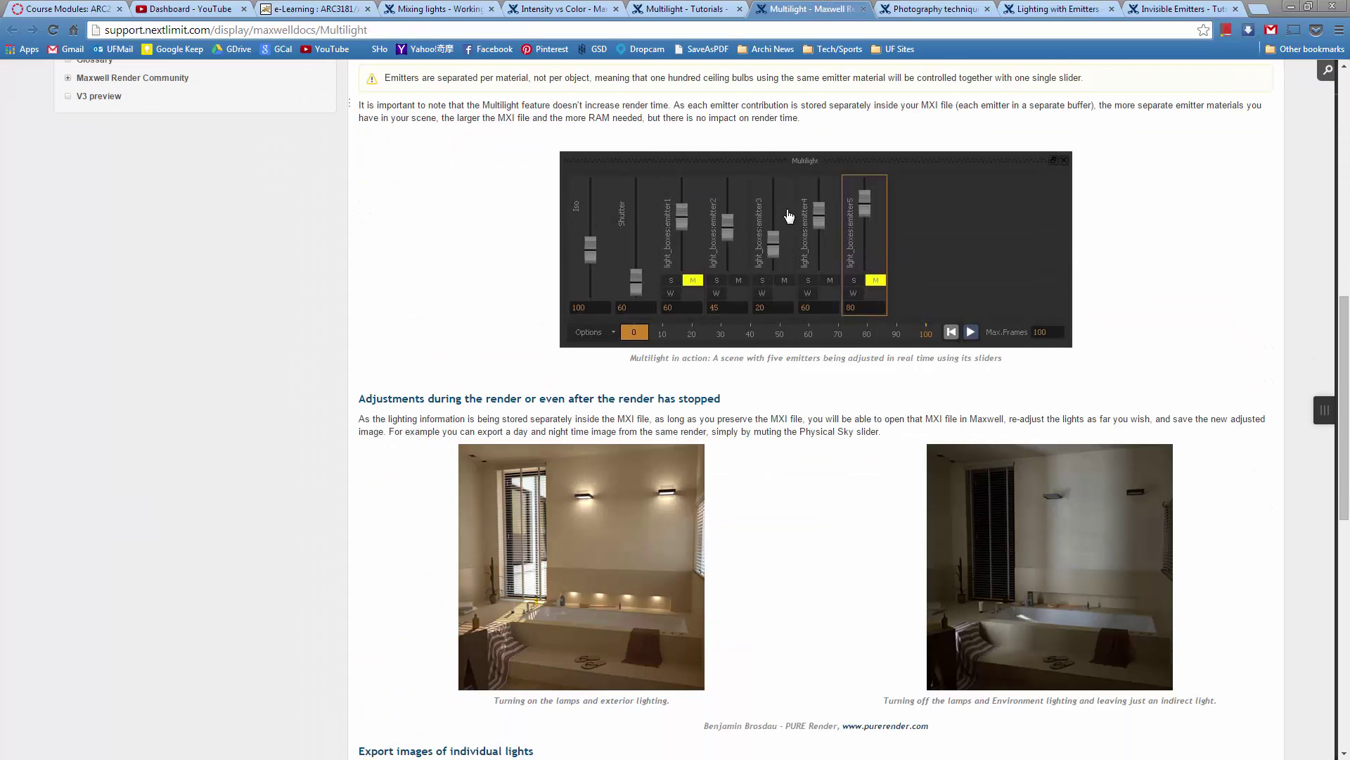
scroll(1017, 351, down, 4)
scroll(746, 324, up, 4)
Look through the video tutorials and production examples on the Multilight tutorials page.
click(697, 9)
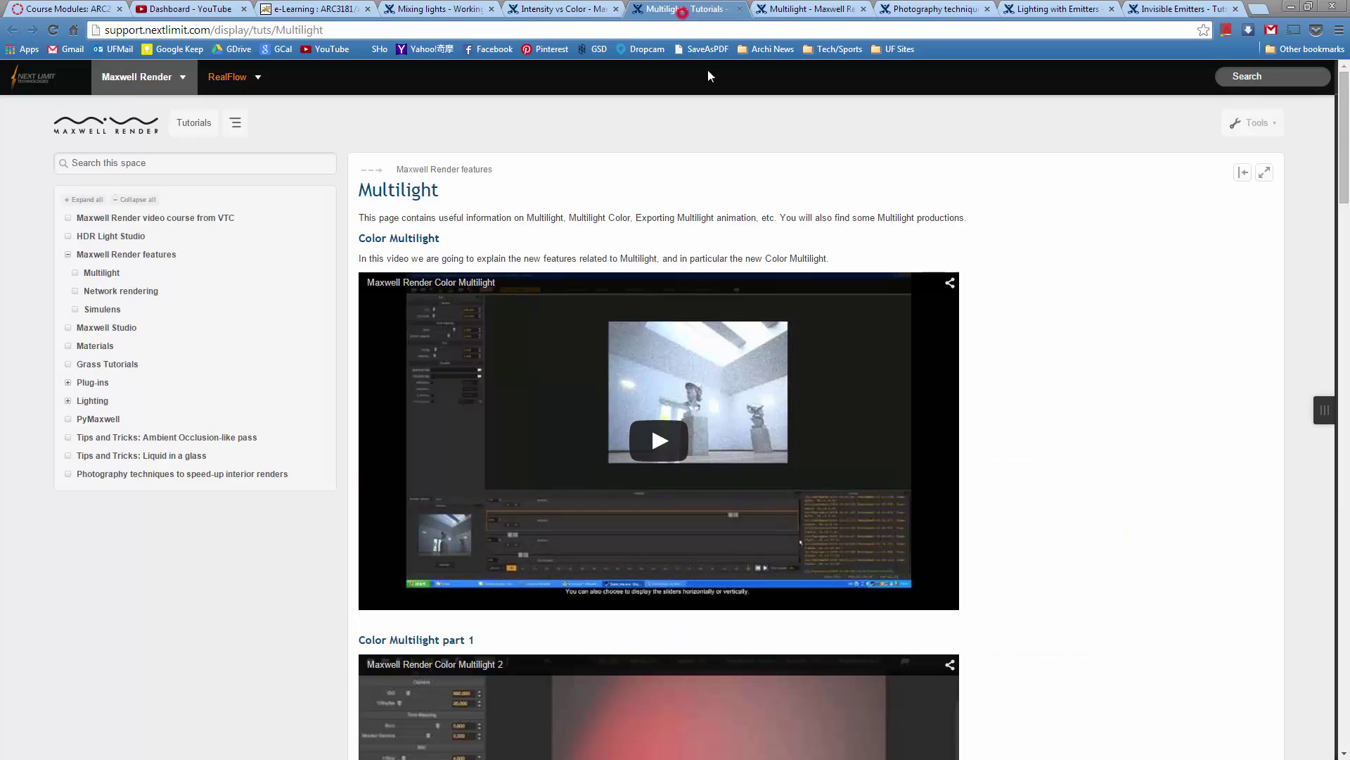
scroll(1118, 432, down, 9)
scroll(1118, 432, down, 5)
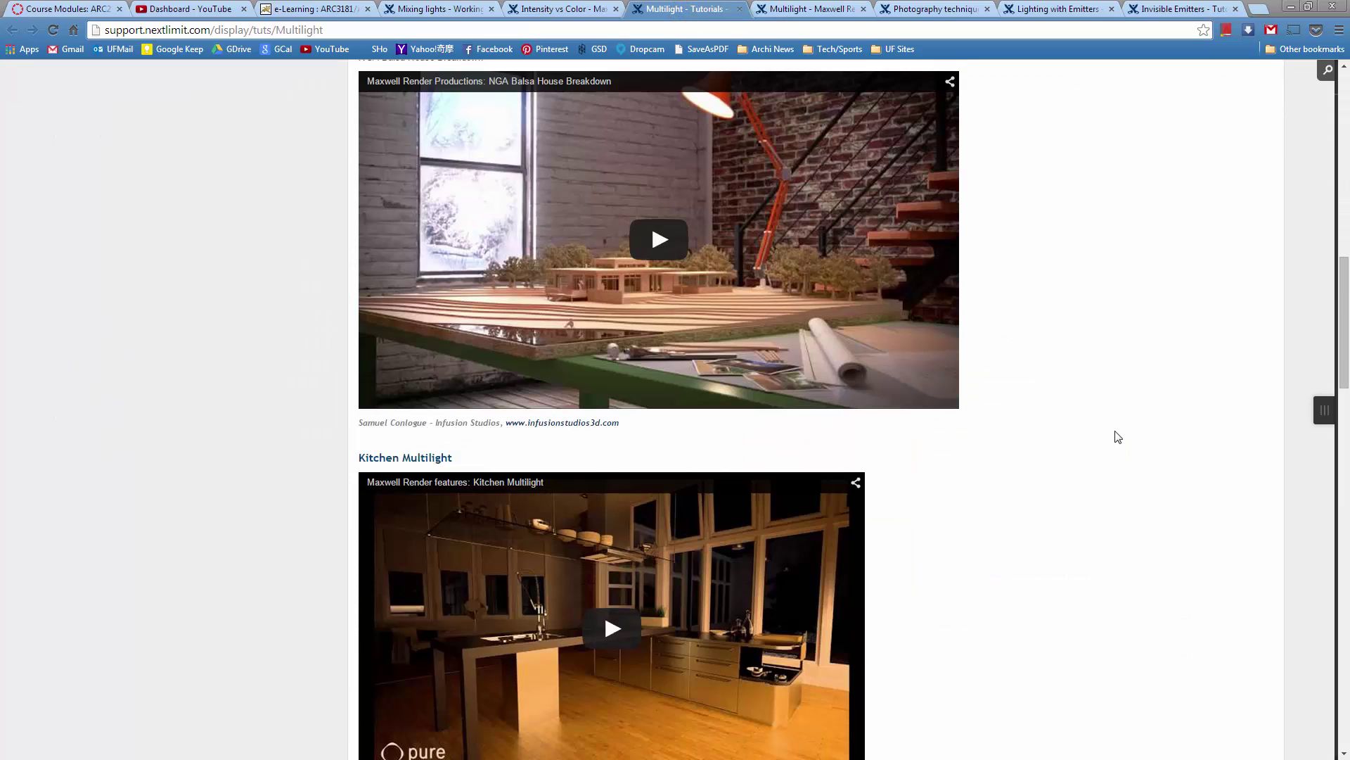
scroll(1119, 436, down, 12)
scroll(1119, 437, up, 13)
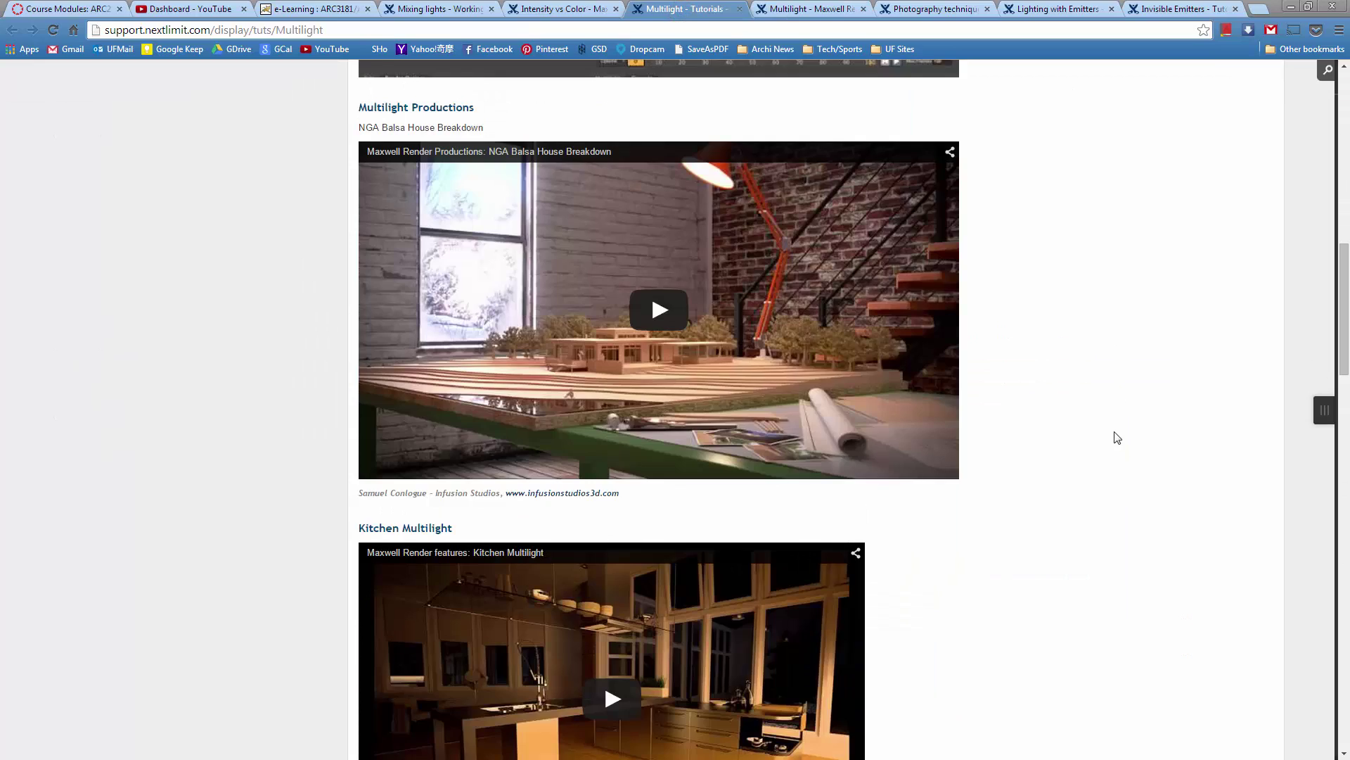
scroll(1118, 437, up, 2)
Review the Intensity vs Color comparison table and the Emixer controls described on the Mixing lights page.
click(563, 8)
scroll(966, 416, down, 9)
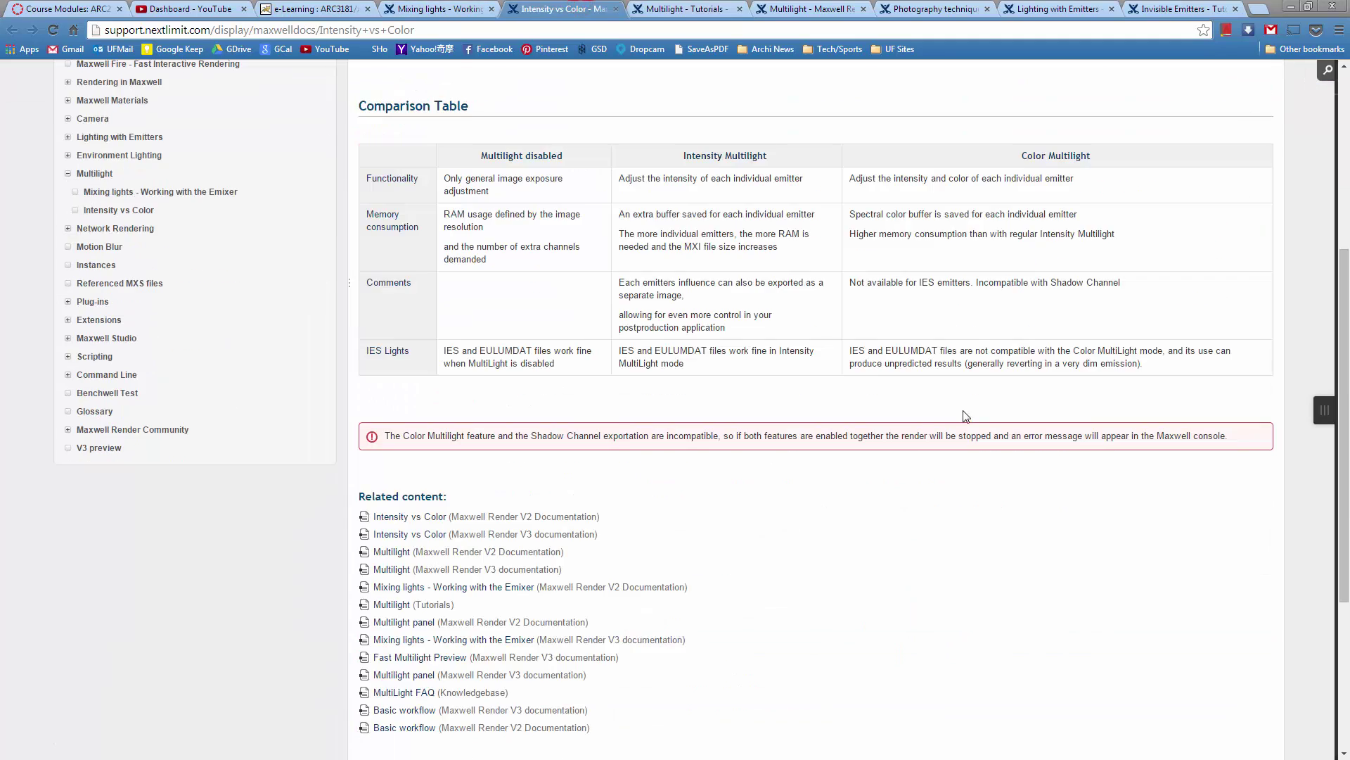
scroll(966, 416, up, 5)
click(473, 10)
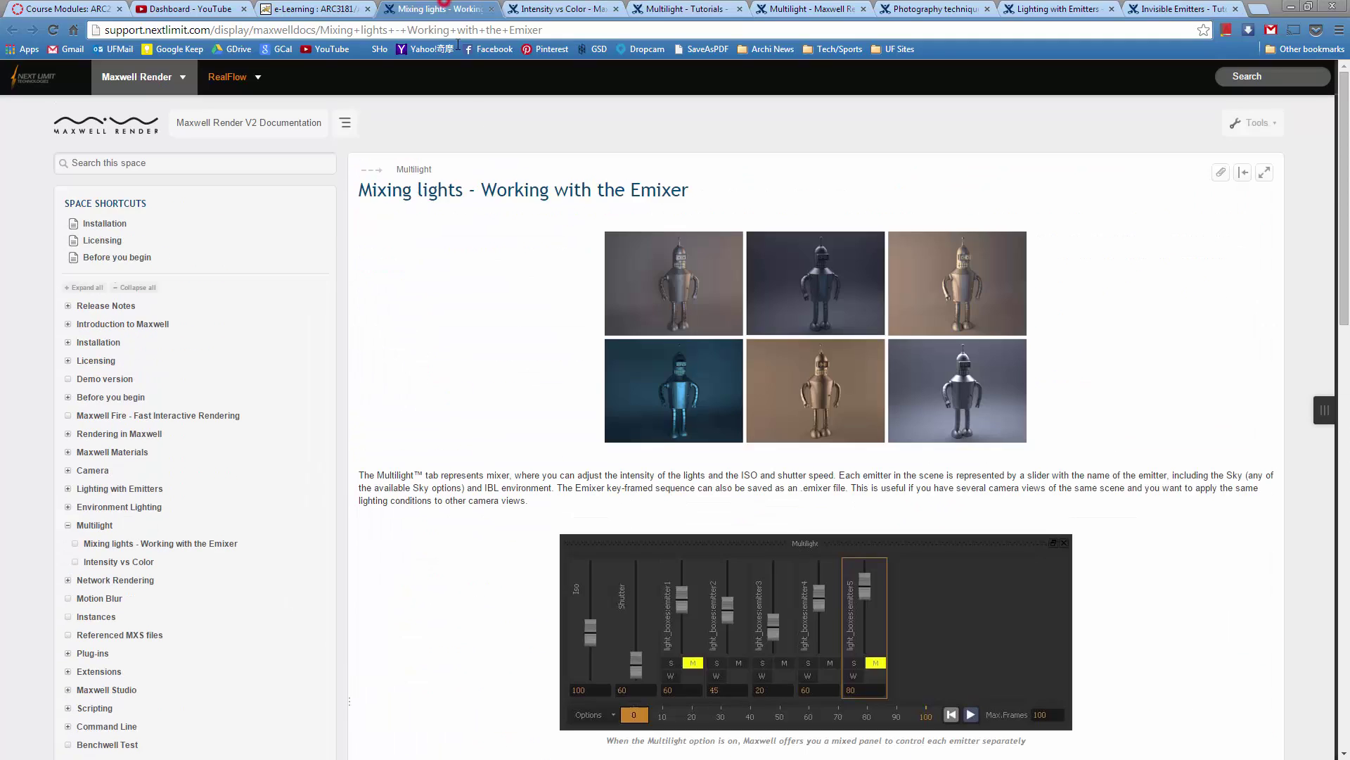
scroll(503, 359, down, 3)
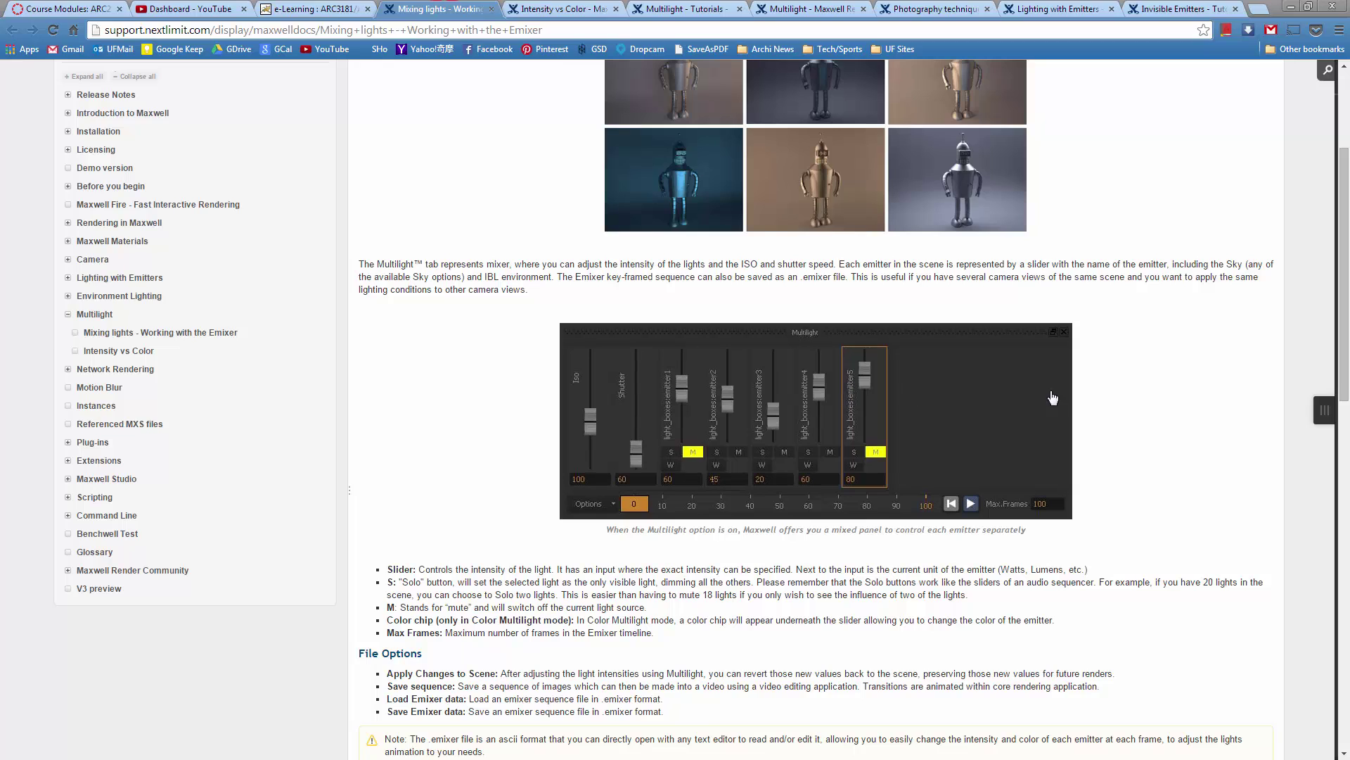
scroll(842, 205, up, 2)
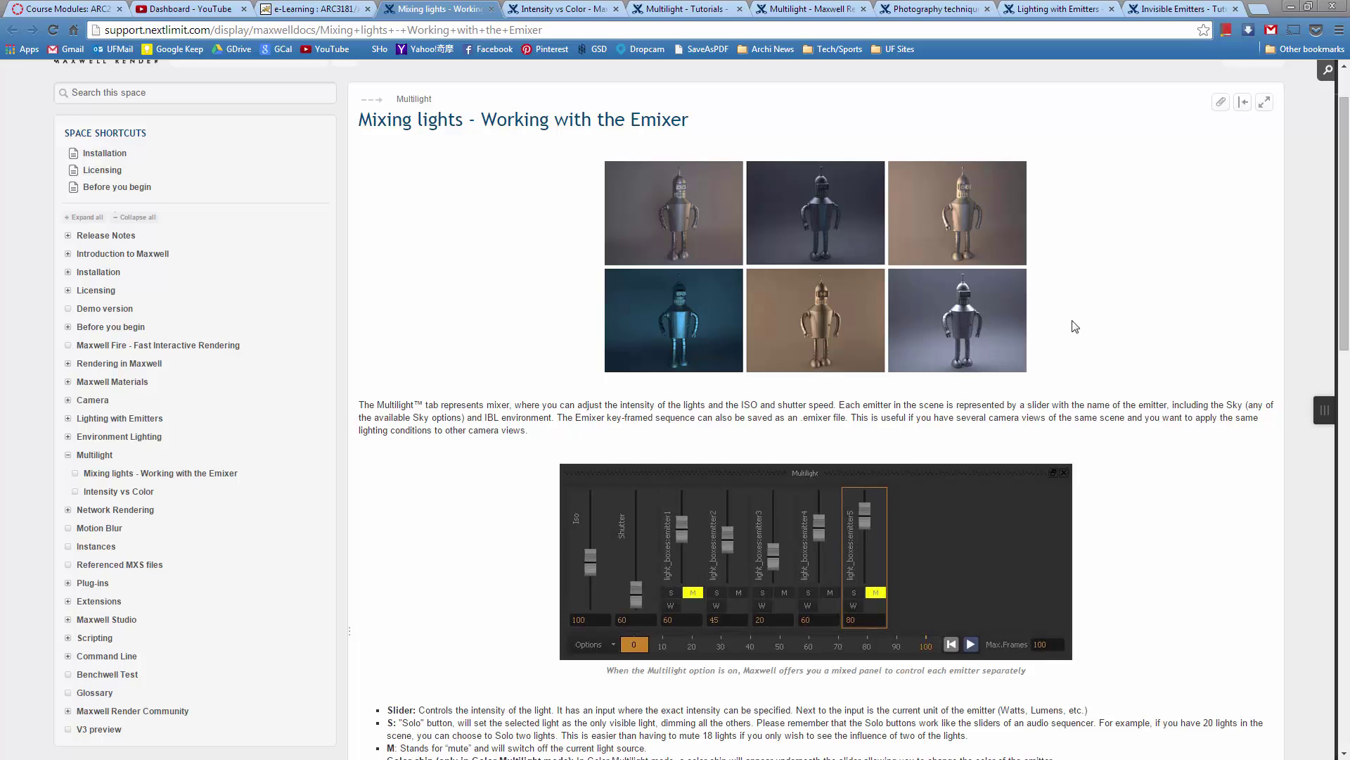
scroll(1138, 422, down, 6)
scroll(1139, 424, up, 7)
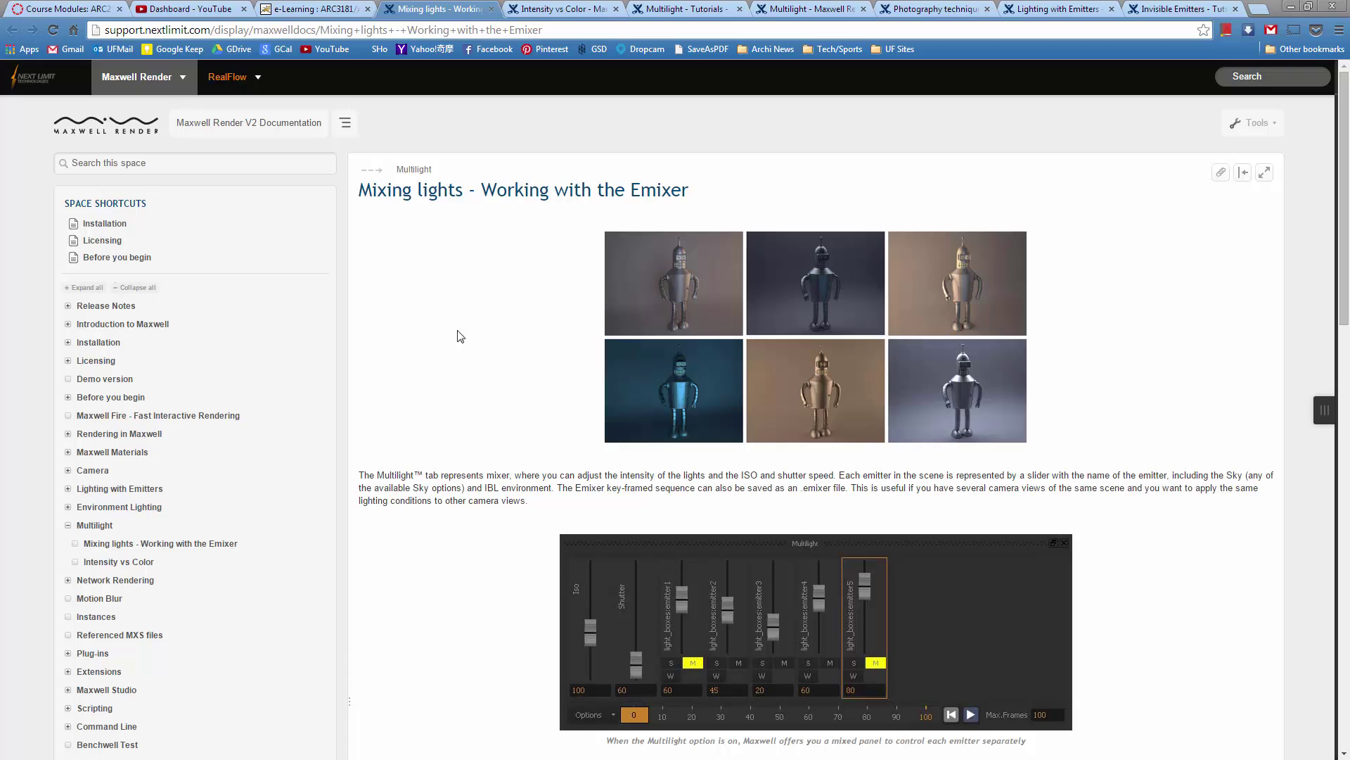
Return to Rhino and turn on the Emitters - 01 and Emitters - 02 layers.
click(1293, 7)
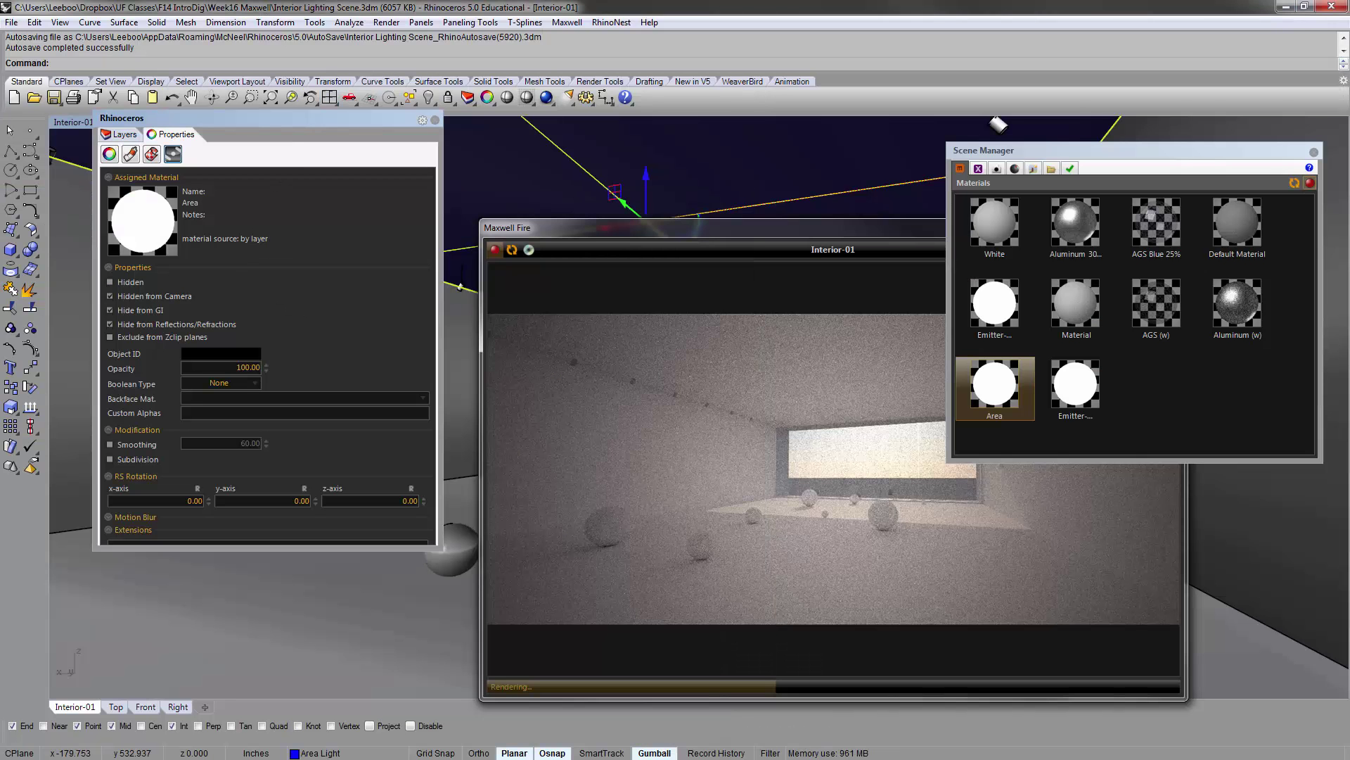
click(537, 335)
click(769, 3)
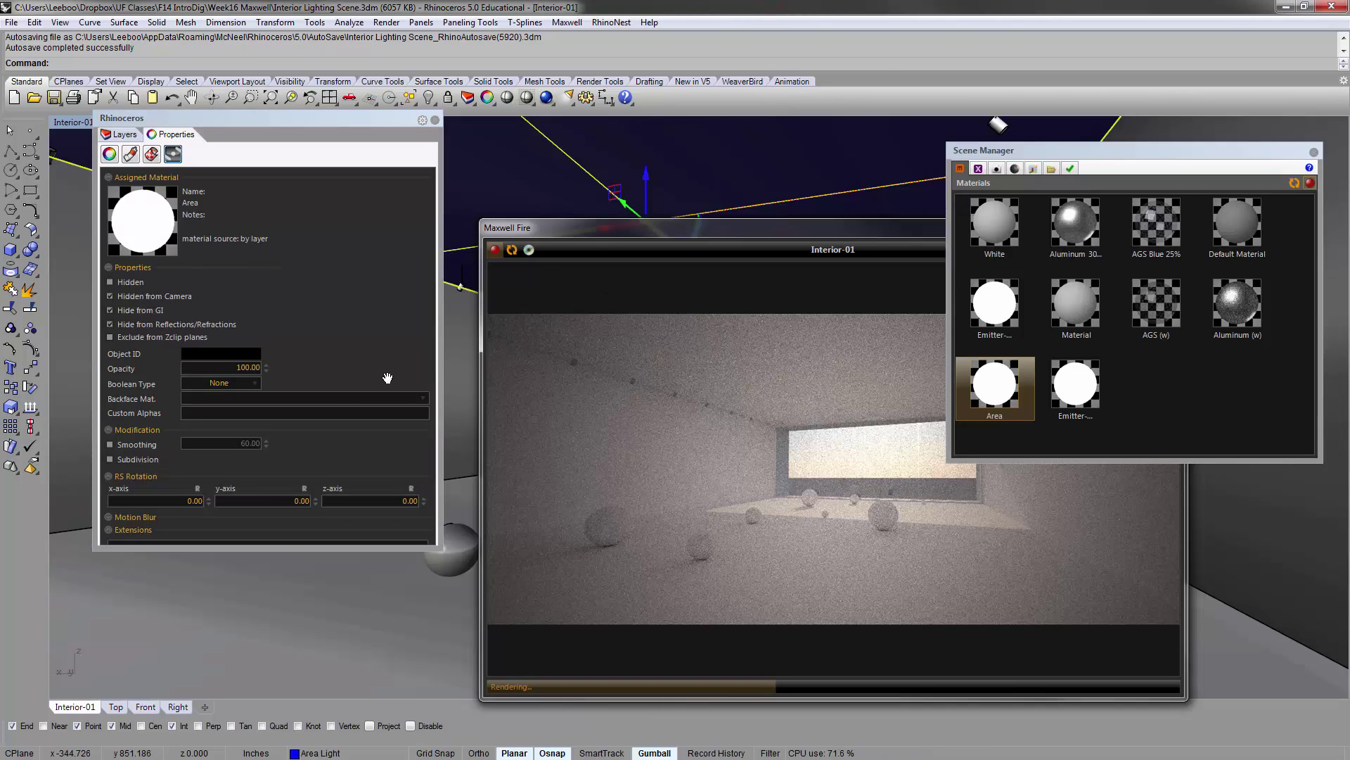
click(124, 133)
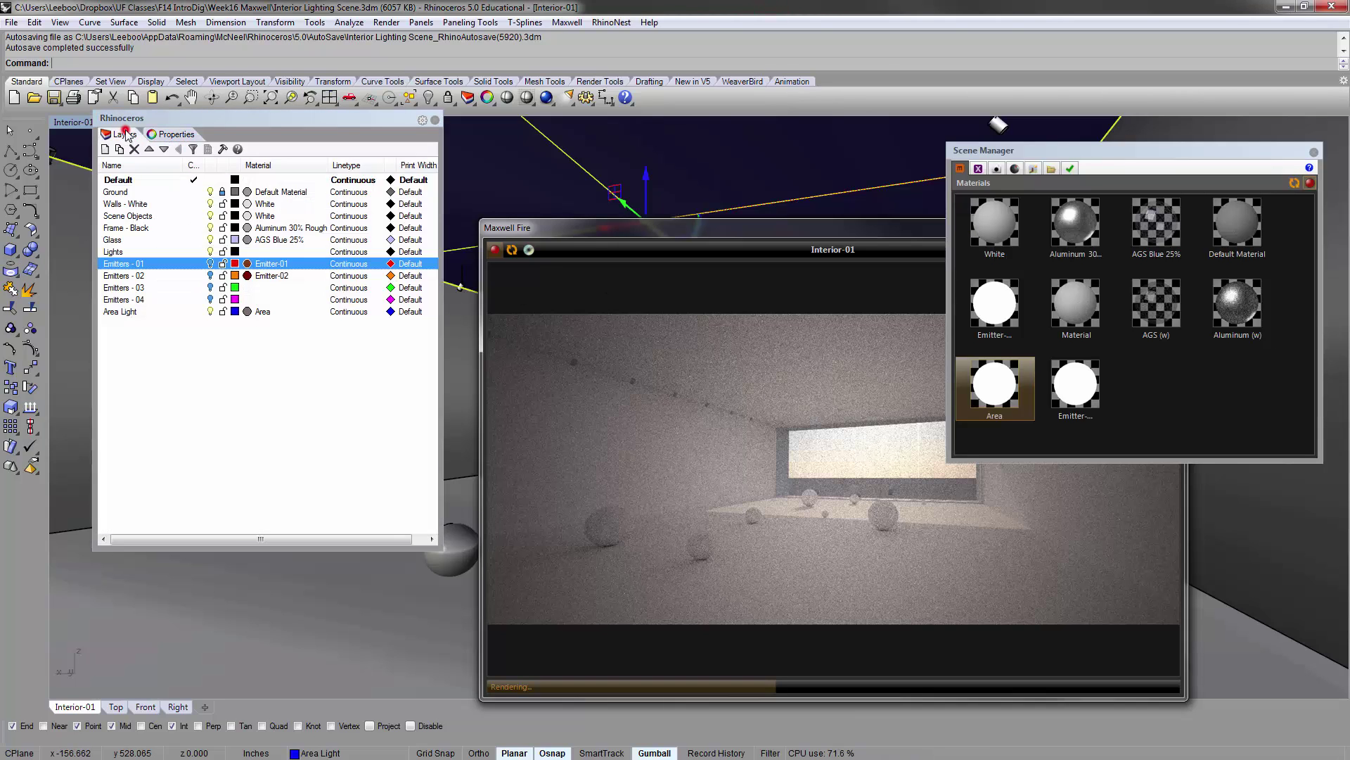
click(209, 275)
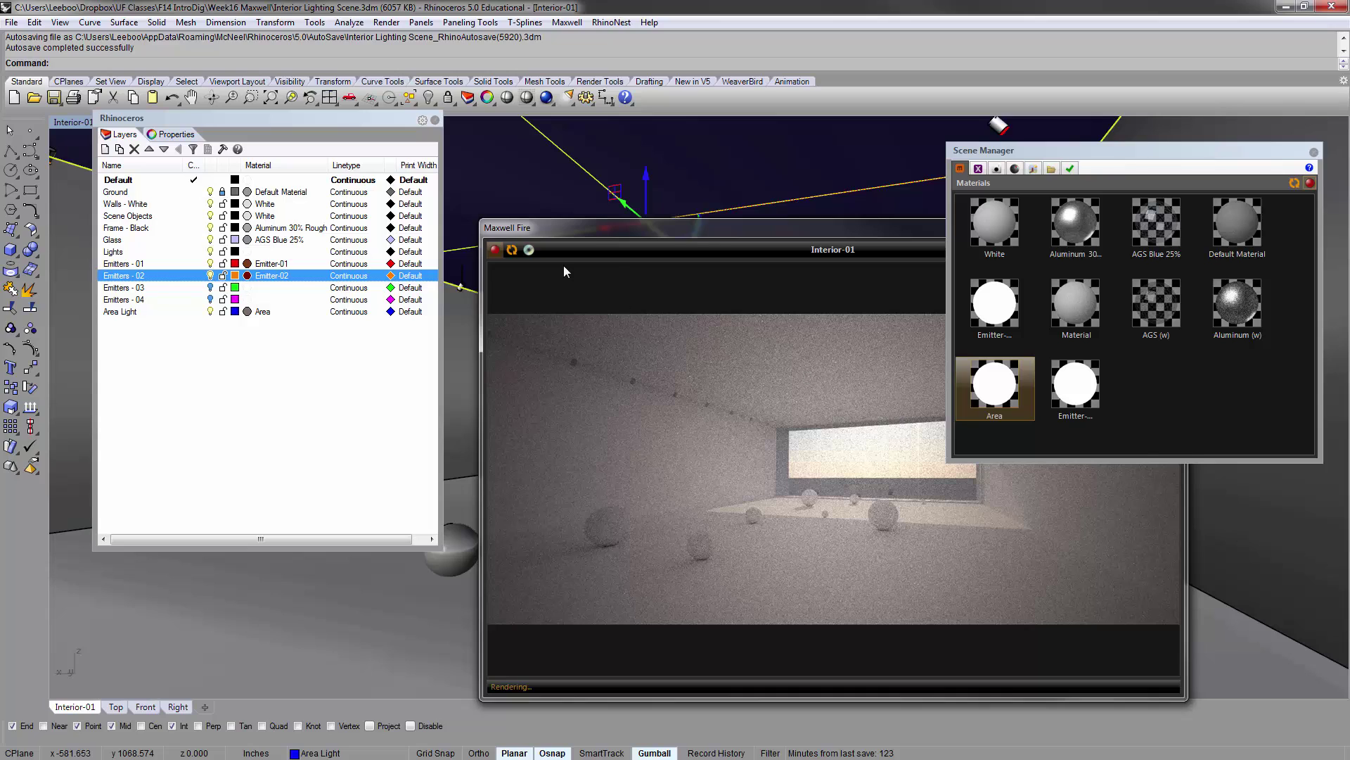
Refresh the Maxwell Fire preview with the spotlight emitters included and move its window clear of the ceiling spotlight.
click(647, 229)
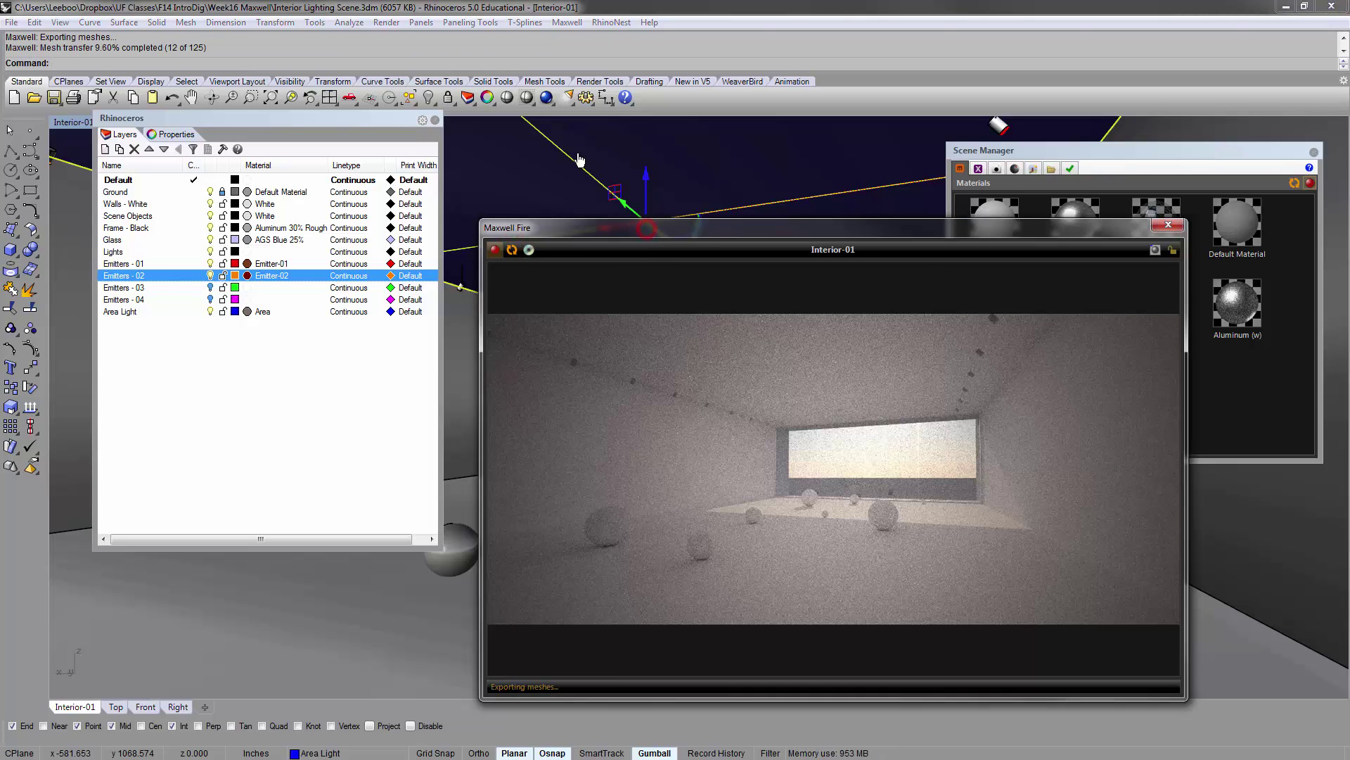
drag(604, 228, 533, 145)
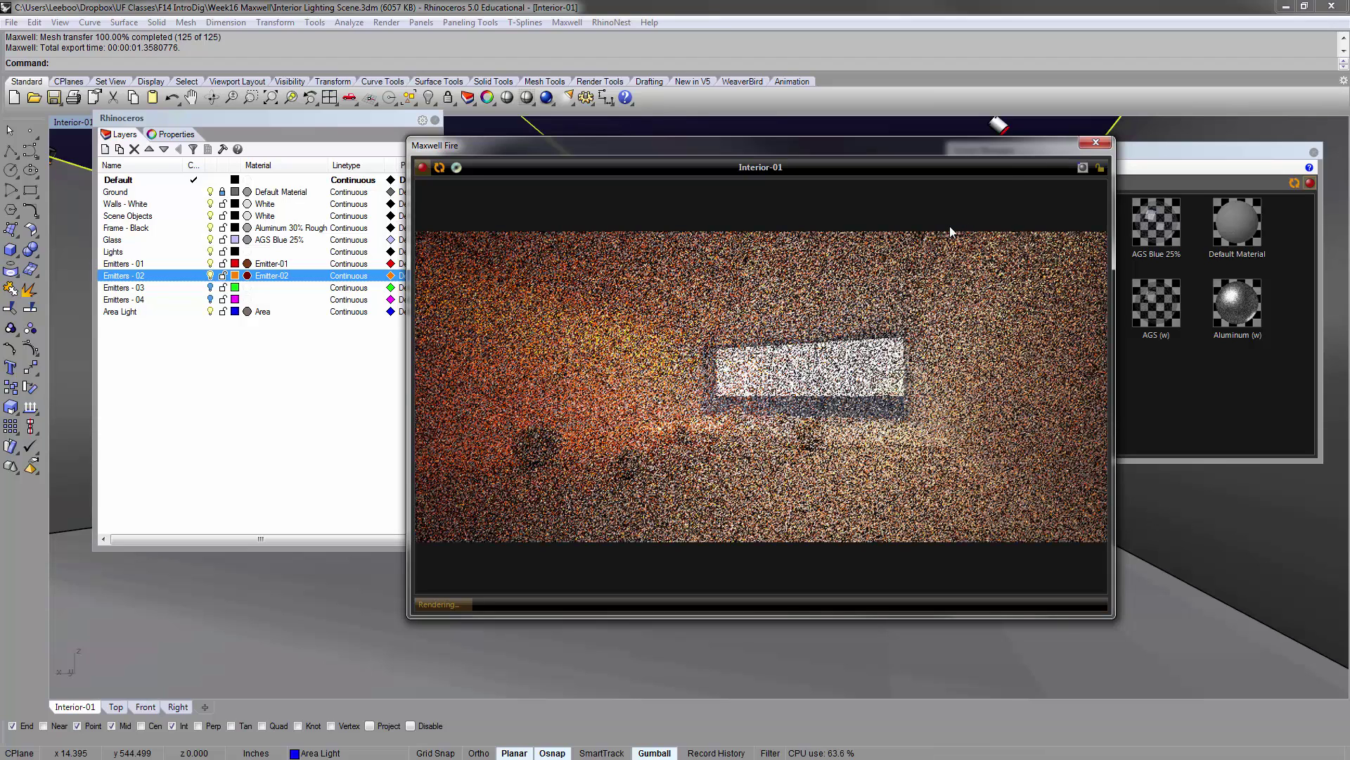
drag(1019, 147, 1020, 173)
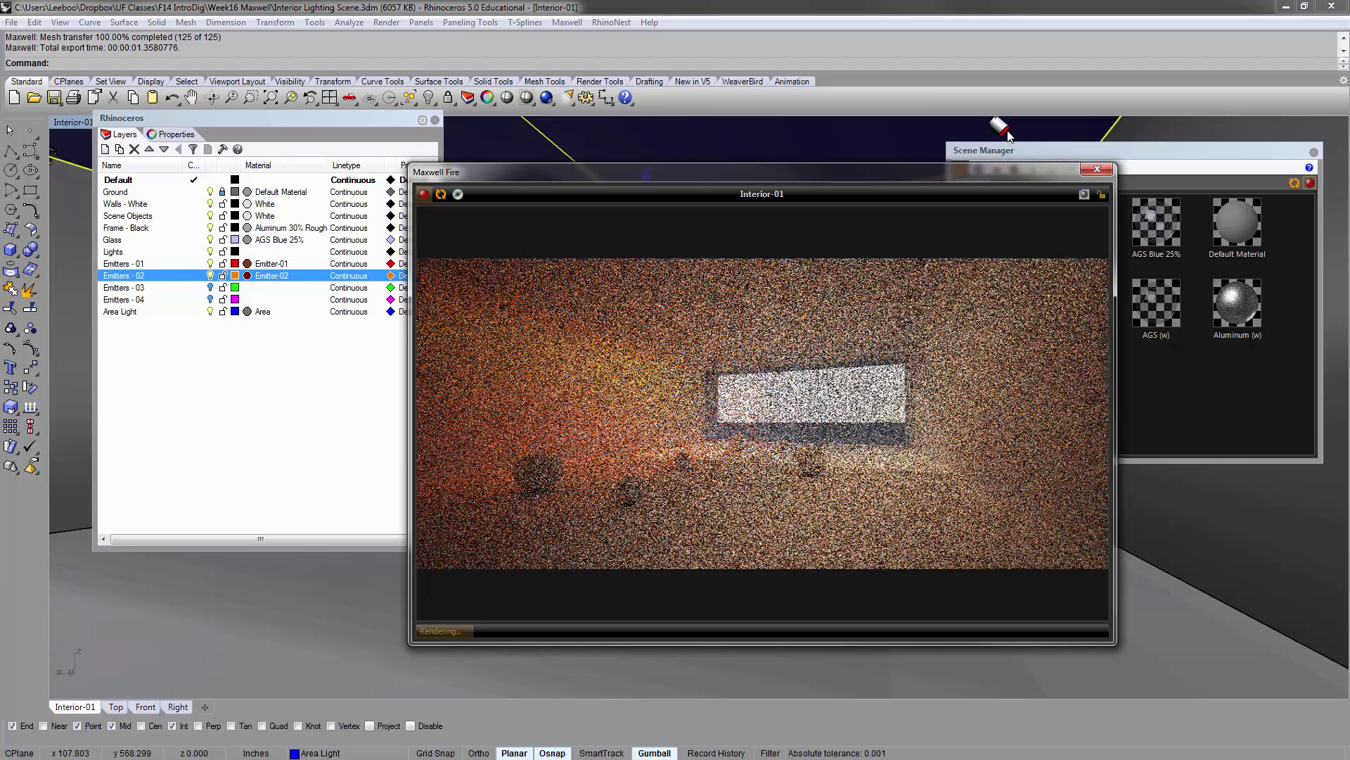
Select the Emitters - 01 surfaces, review their Maxwell object properties and hide options, and clear the selection.
click(1007, 134)
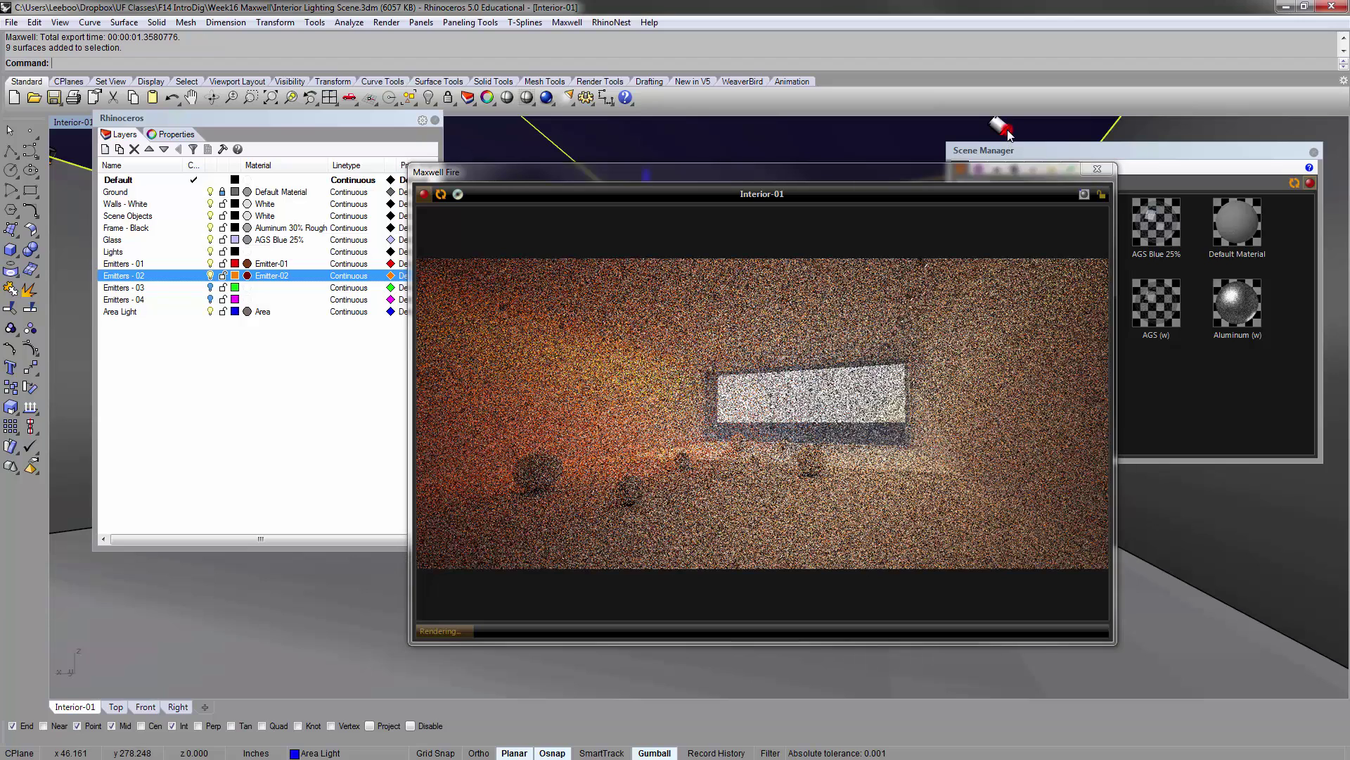
click(171, 134)
click(173, 154)
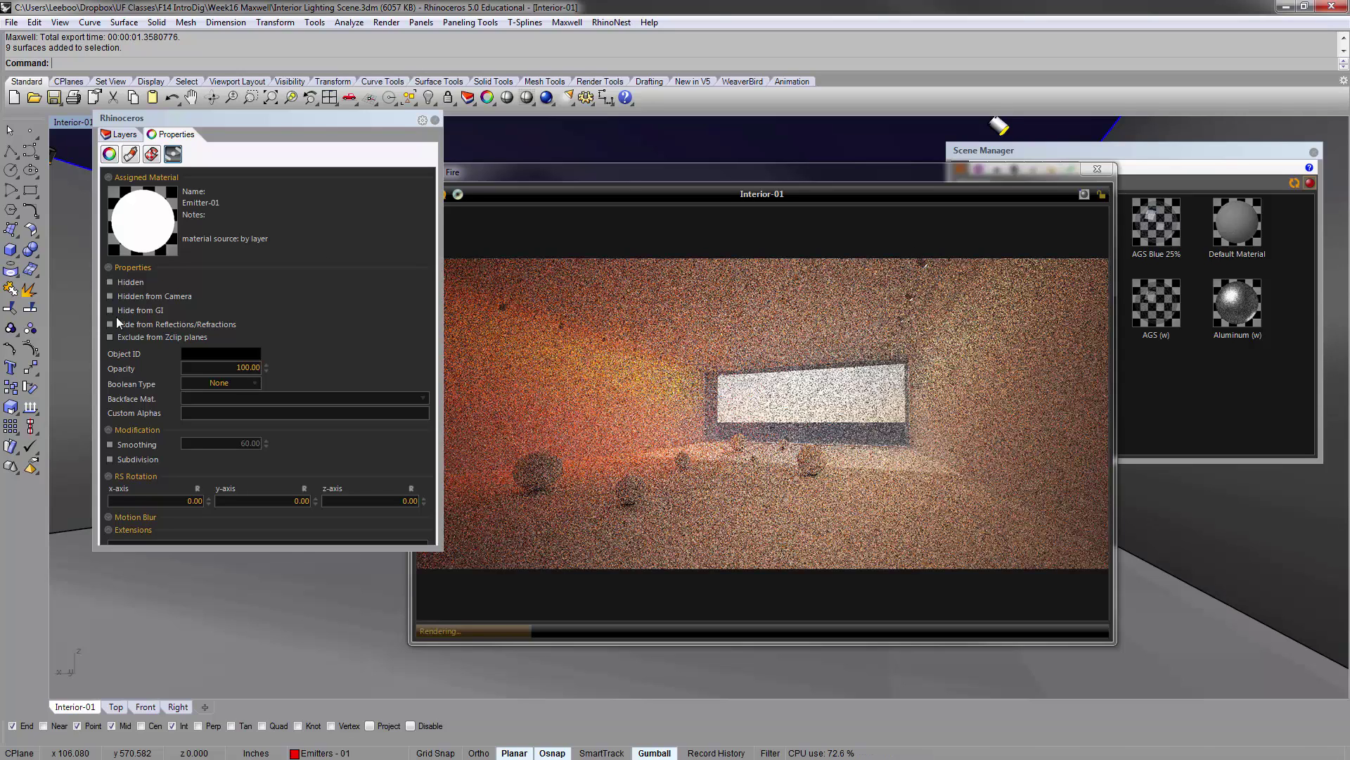
click(1035, 129)
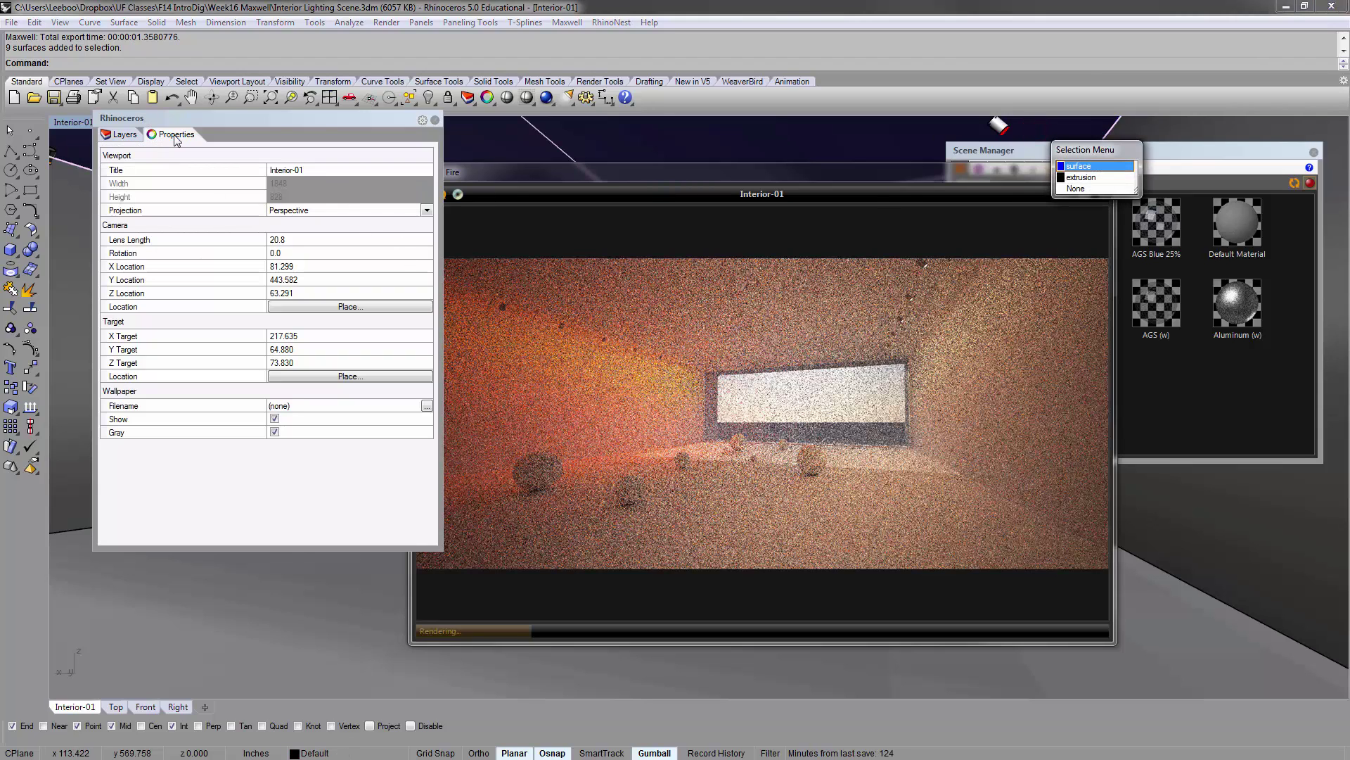
click(90, 187)
click(75, 196)
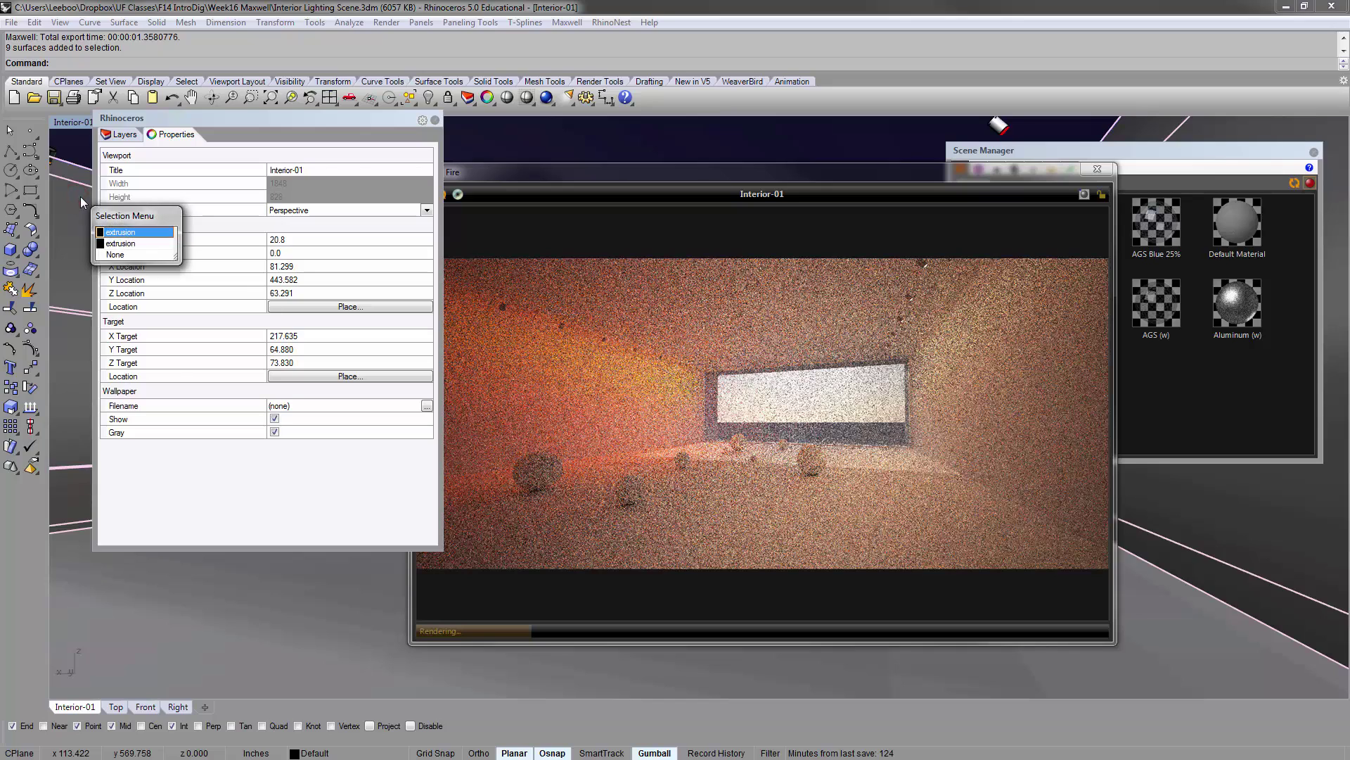
key(Escape)
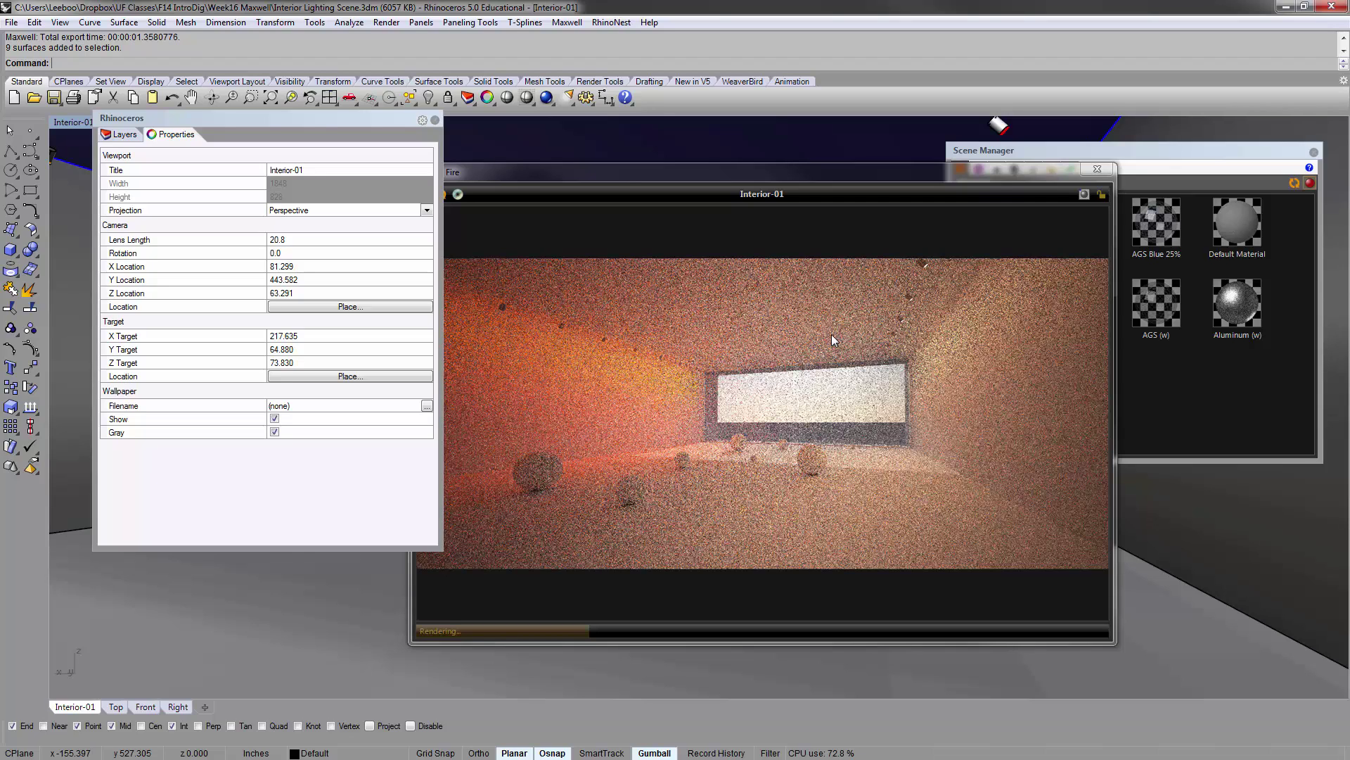
Reposition the Maxwell Fire window, switch to Maxwell Render and examine the finished render in Interior Lighting Scene_Example.mxi.
click(832, 192)
drag(877, 169, 949, 200)
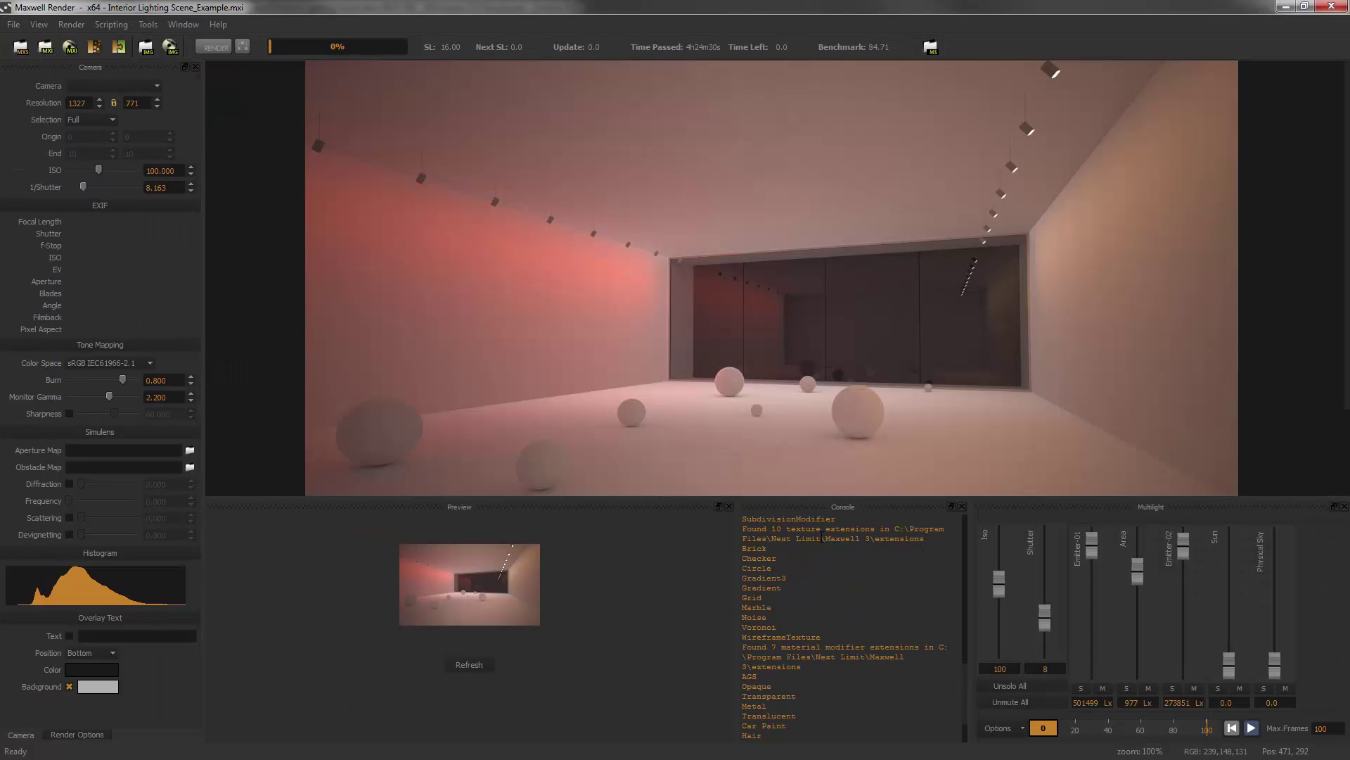
click(830, 496)
scroll(969, 300, down, 2)
scroll(948, 315, up, 2)
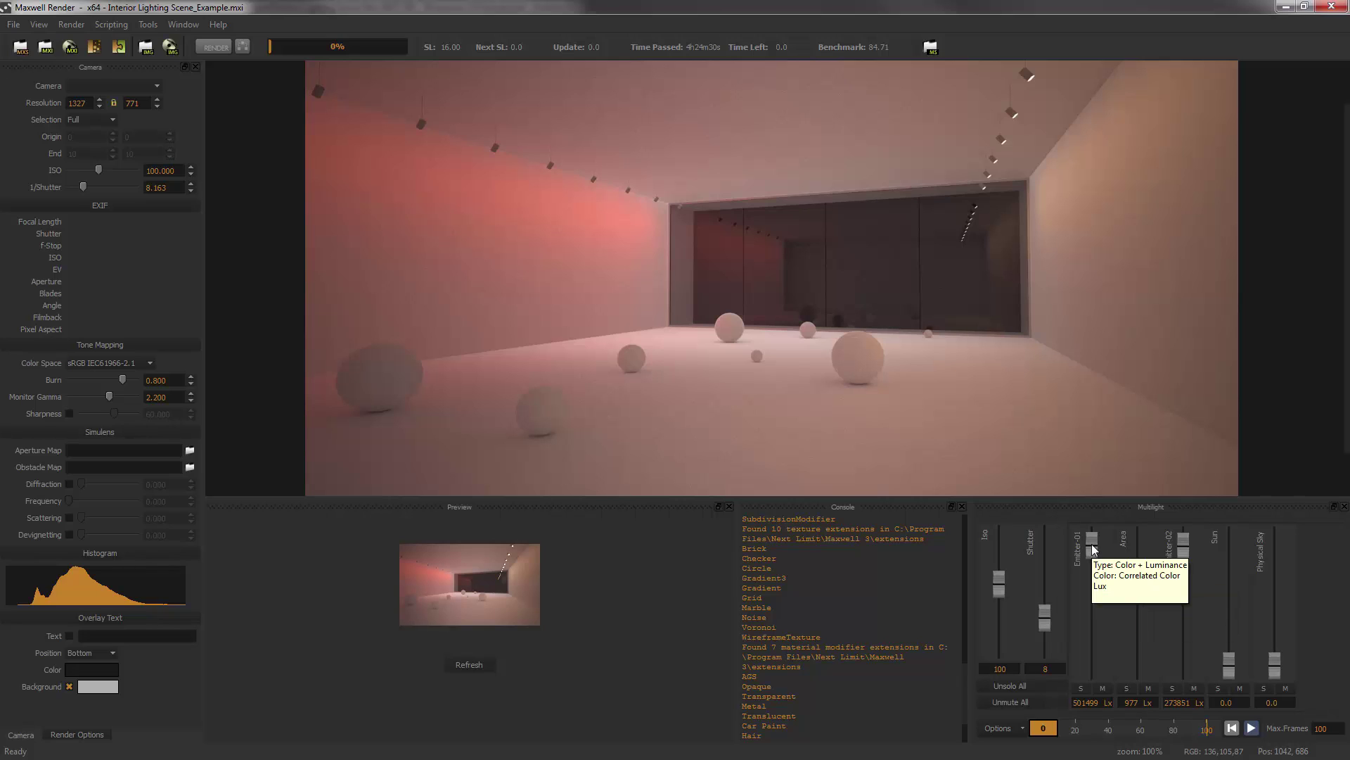
Set the Area and Emitter-02 Multilight intensities to 0 Lx and isolate Emitter-01, raising it from zero to 1002998 Lx.
drag(1087, 542, 1147, 712)
click(1143, 562)
drag(1188, 543, 1200, 699)
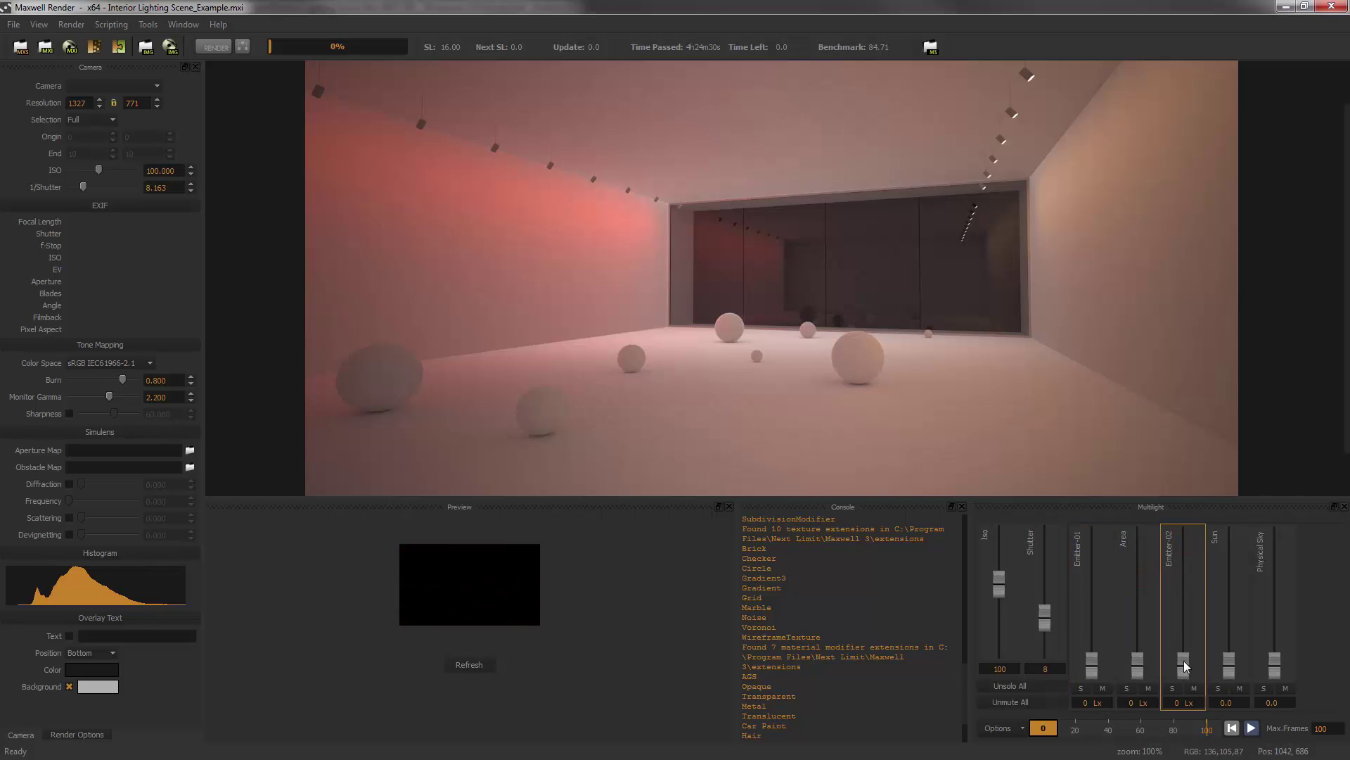
drag(1091, 665, 1091, 535)
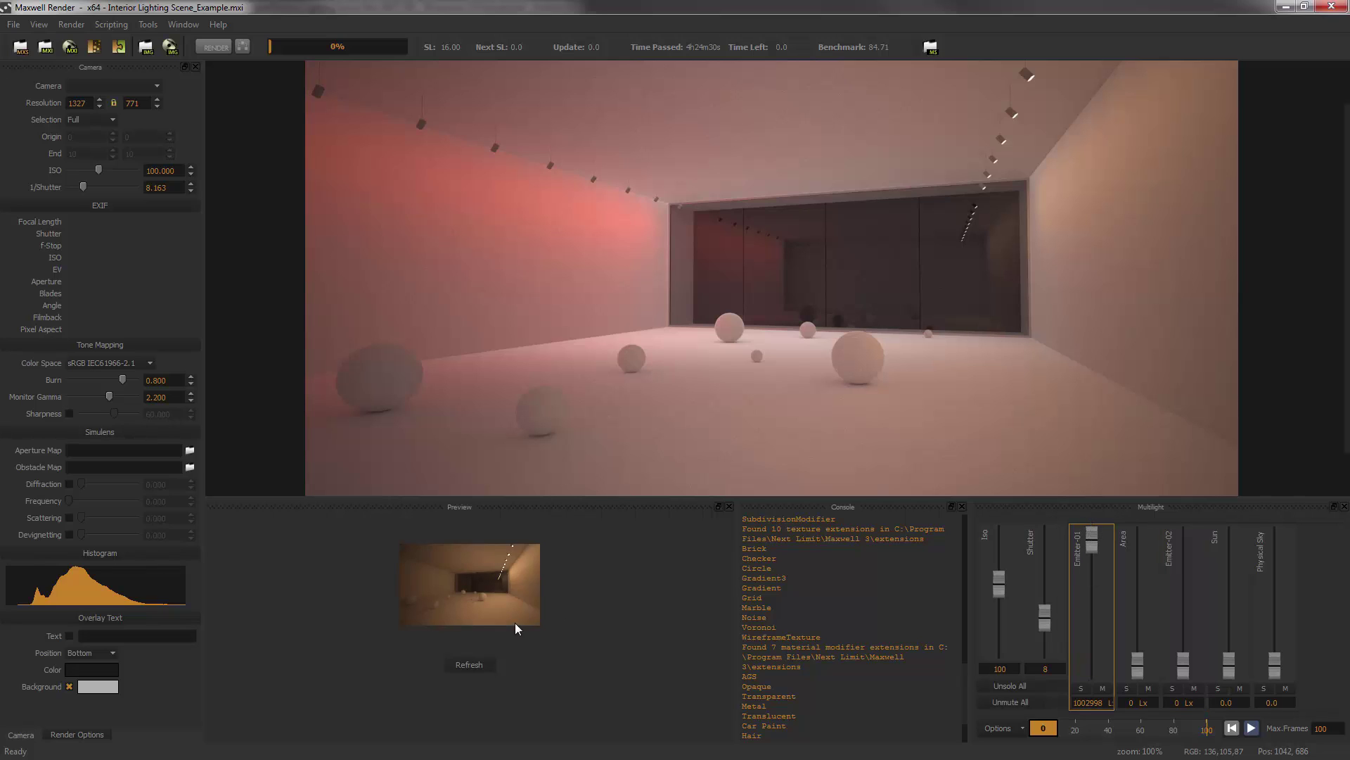
Refresh the preview, then raise the Multilight intensities to 547702 Lx for Emitter-02 and 987 Lx for Area.
click(479, 663)
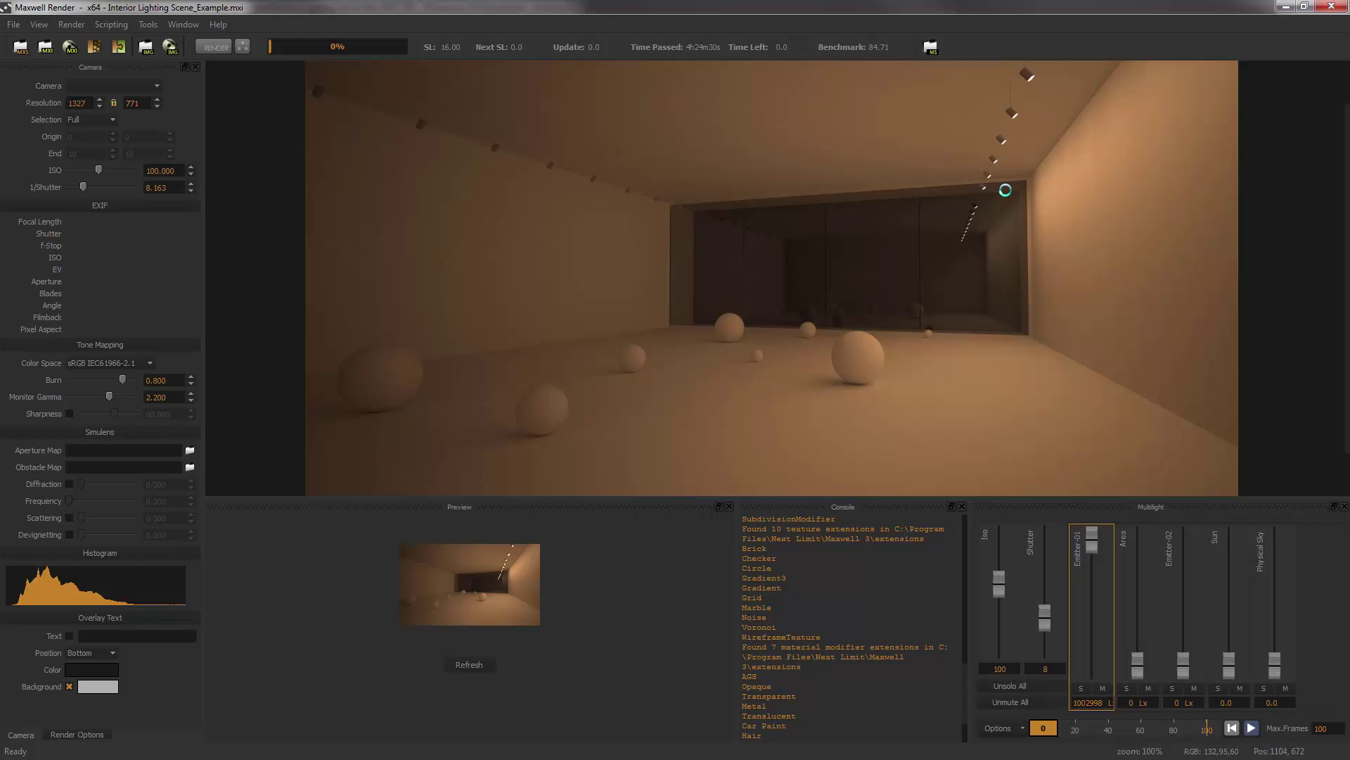
drag(1182, 665, 1183, 539)
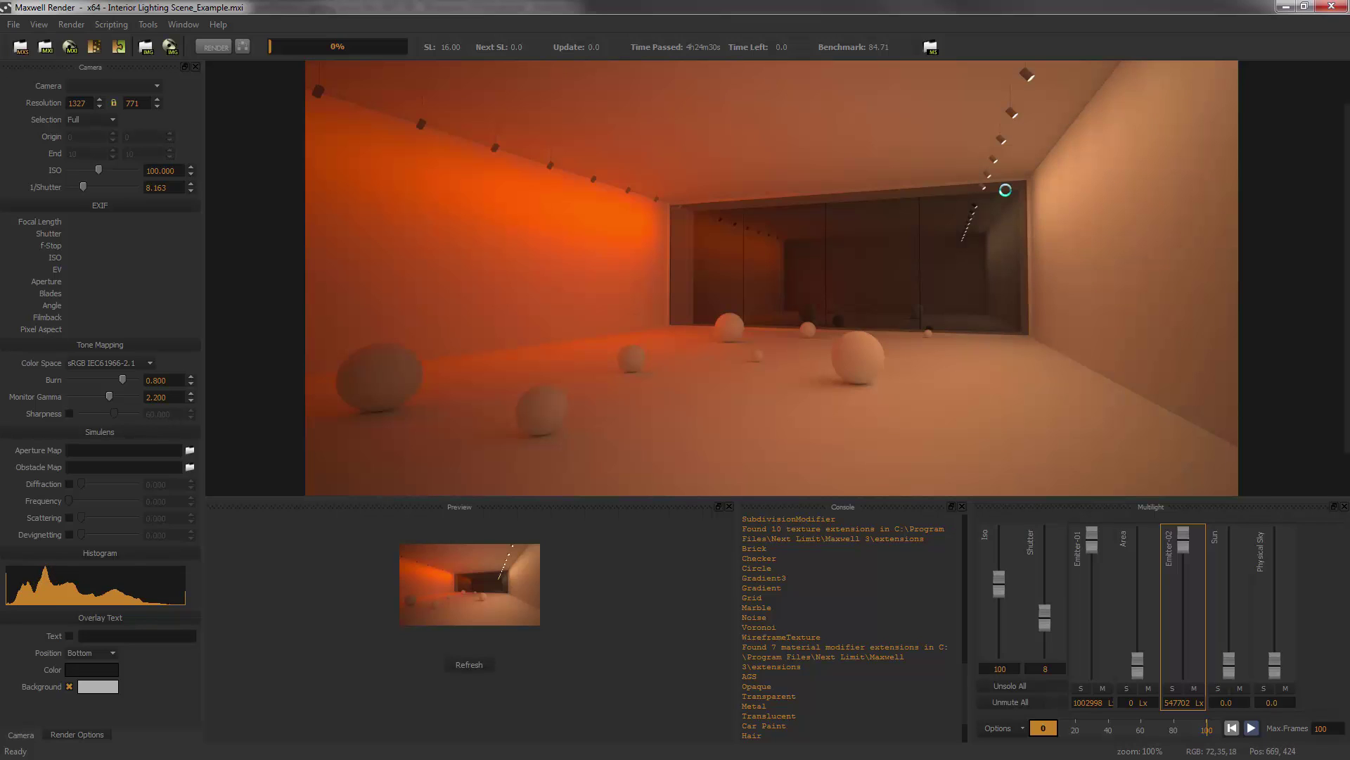
drag(1138, 665, 1137, 571)
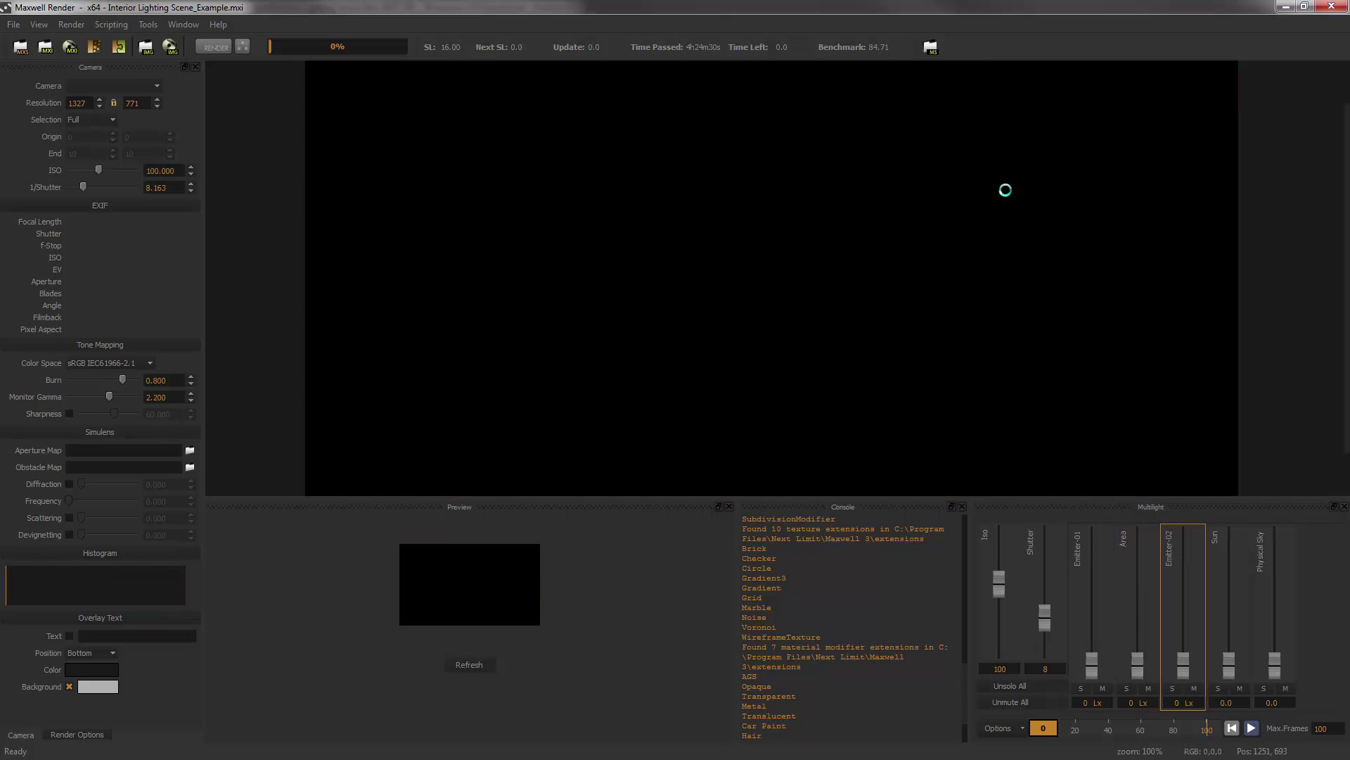
Rebalance the Multilight intensities from zero, with Area at 803 Lx, Emitter-01 at 214171 Lx and a raised Emitter-02.
drag(1137, 666, 1138, 558)
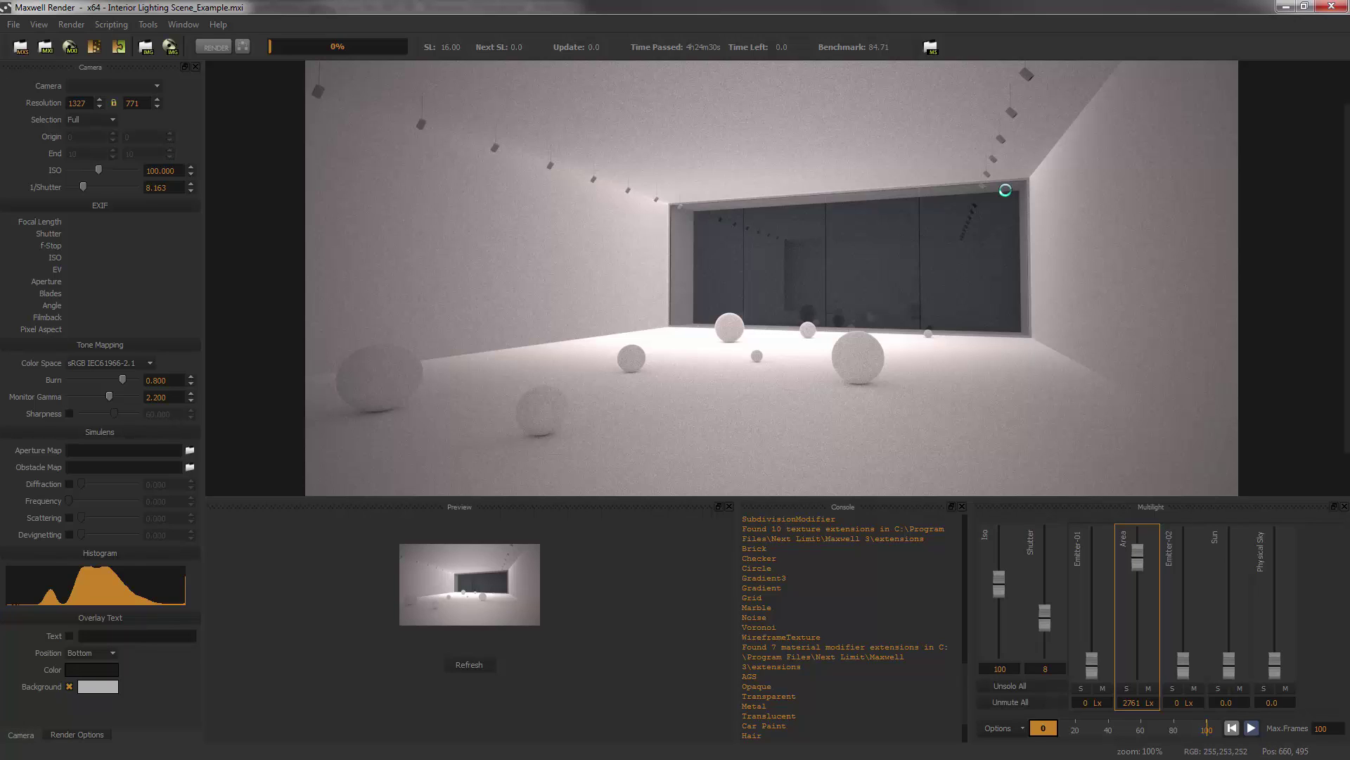
mouse_move(1137, 557)
mouse_down()
mouse_move(1137, 568)
mouse_move(1137, 544)
mouse_move(1137, 557)
mouse_up()
drag(1091, 663, 1091, 554)
drag(1183, 663, 1183, 558)
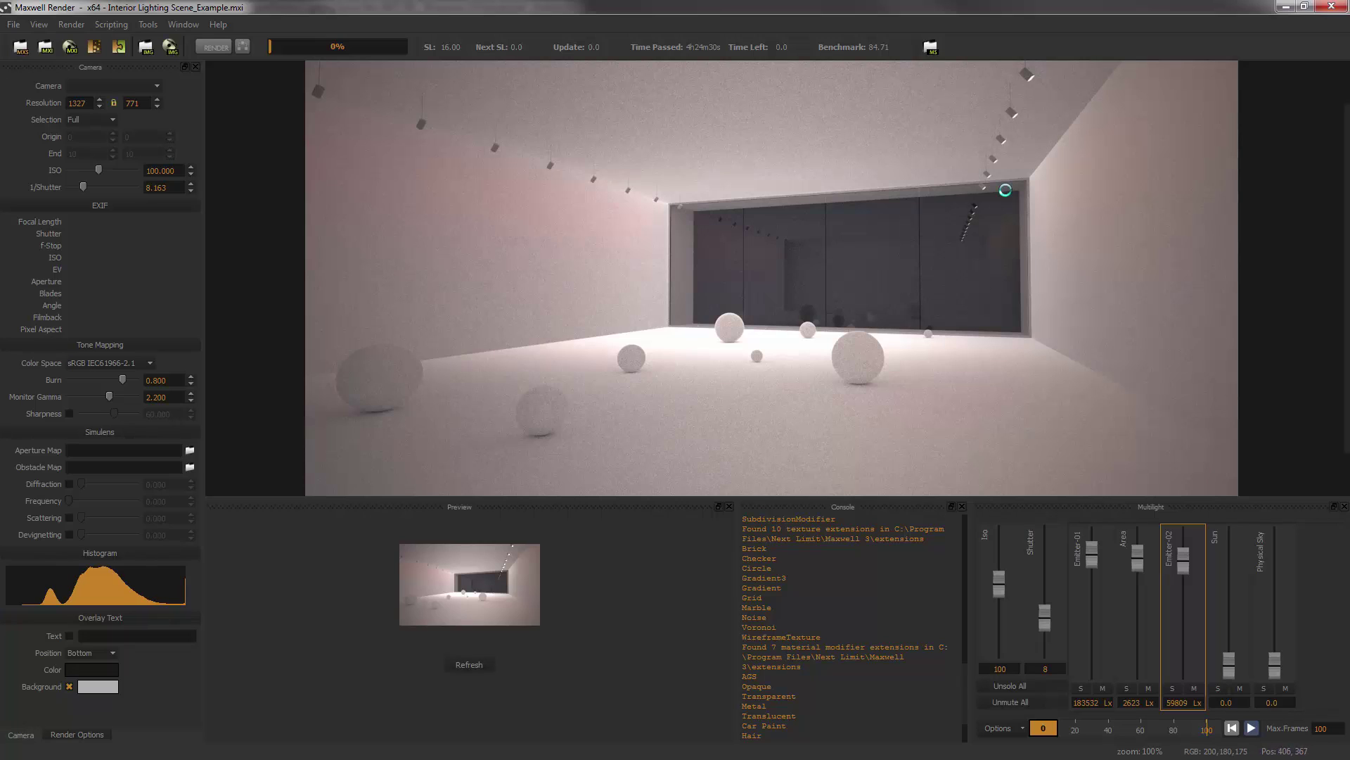
drag(1137, 557, 1091, 537)
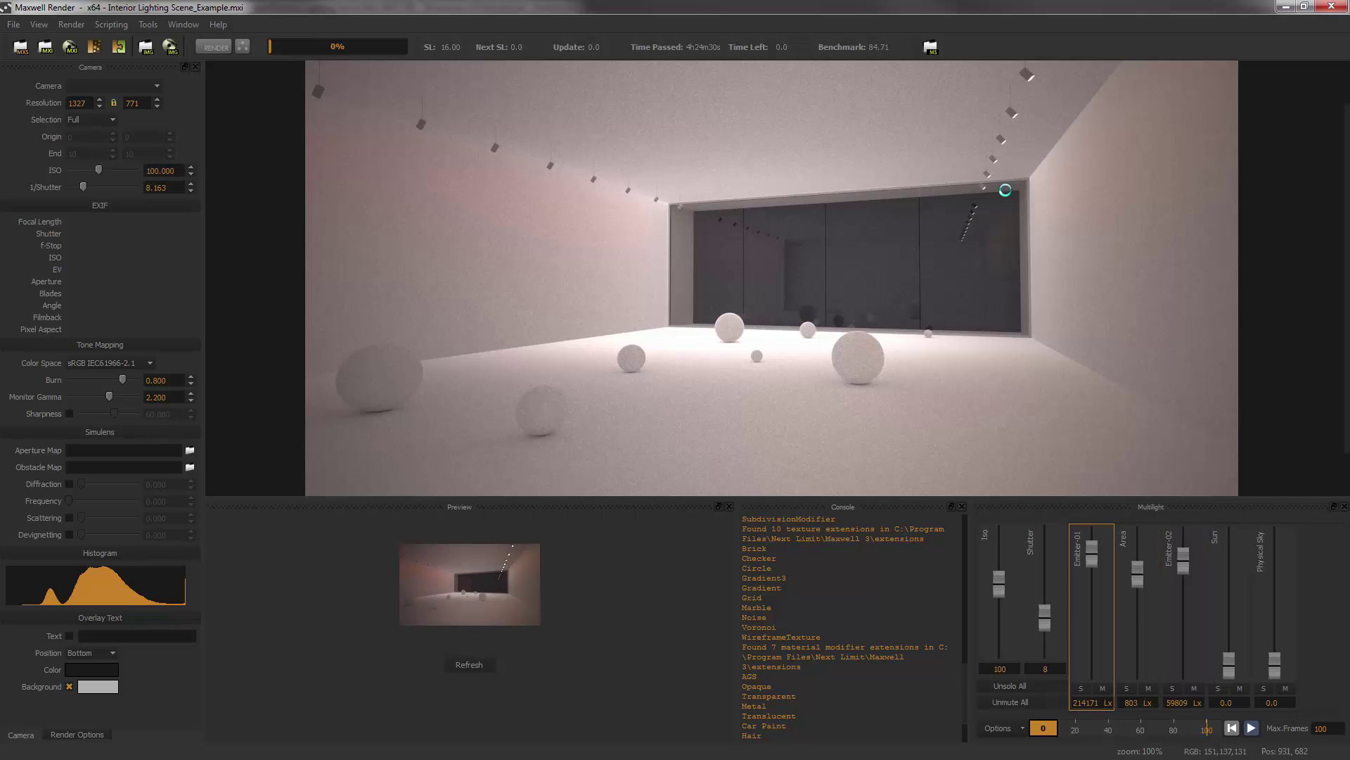
drag(1183, 560, 1183, 536)
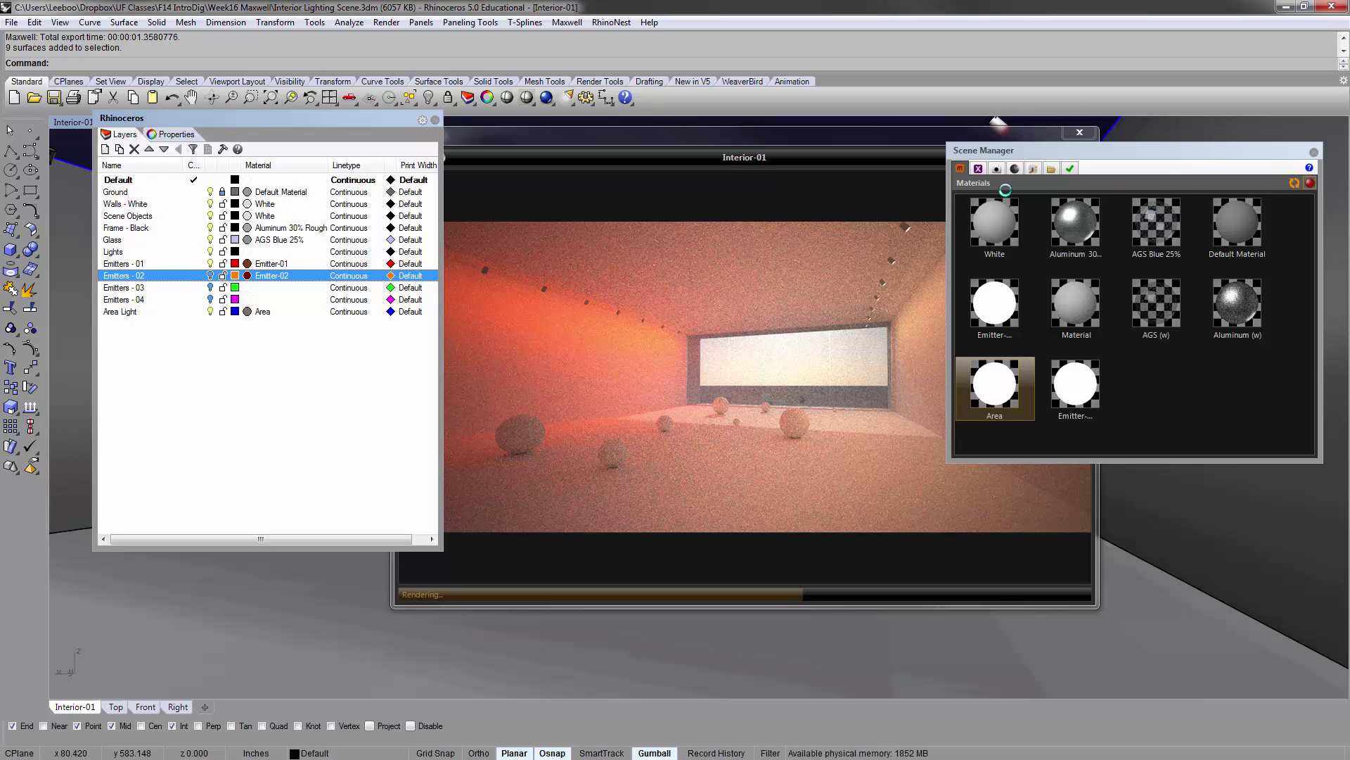
Switch to Rhinoceros, turn off the Emitters - 01 and Emitters - 02 layers, and open the Area material.
key(Up)
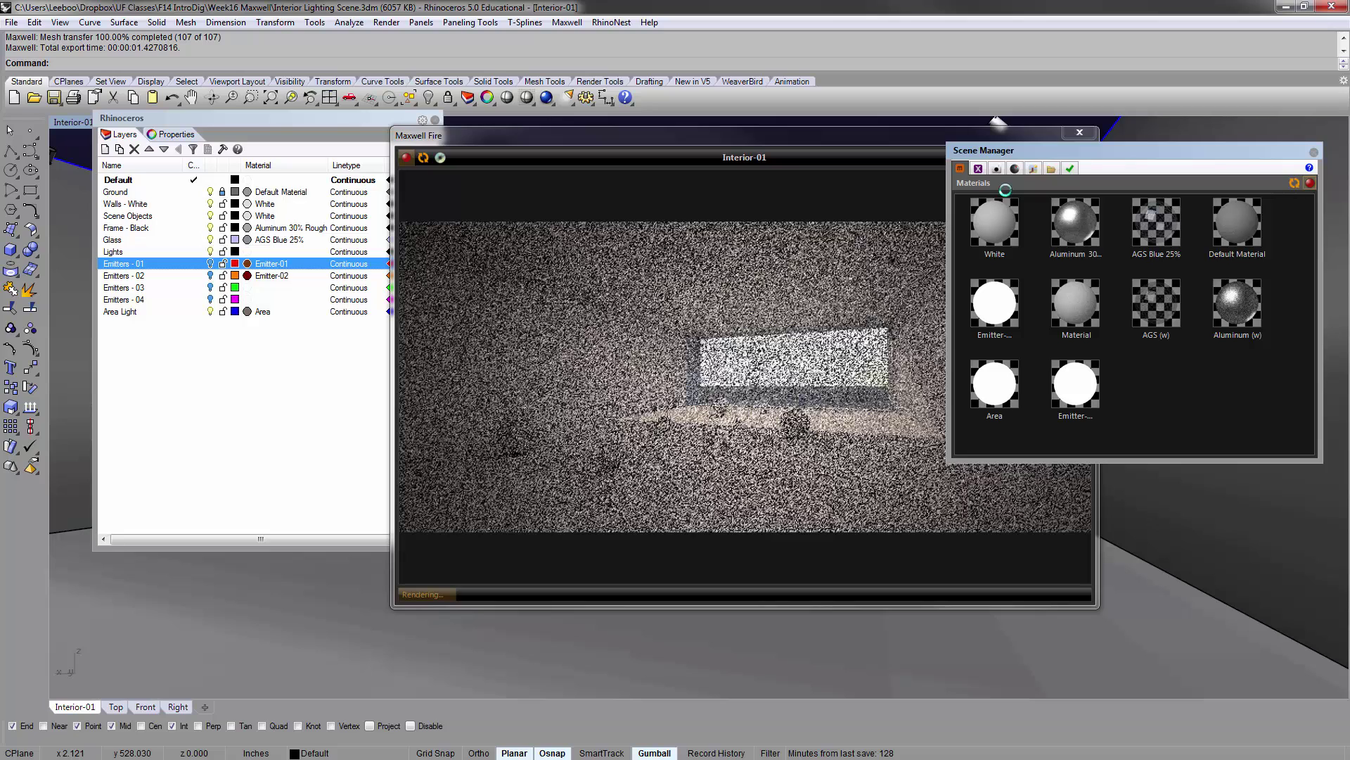
double_click(995, 385)
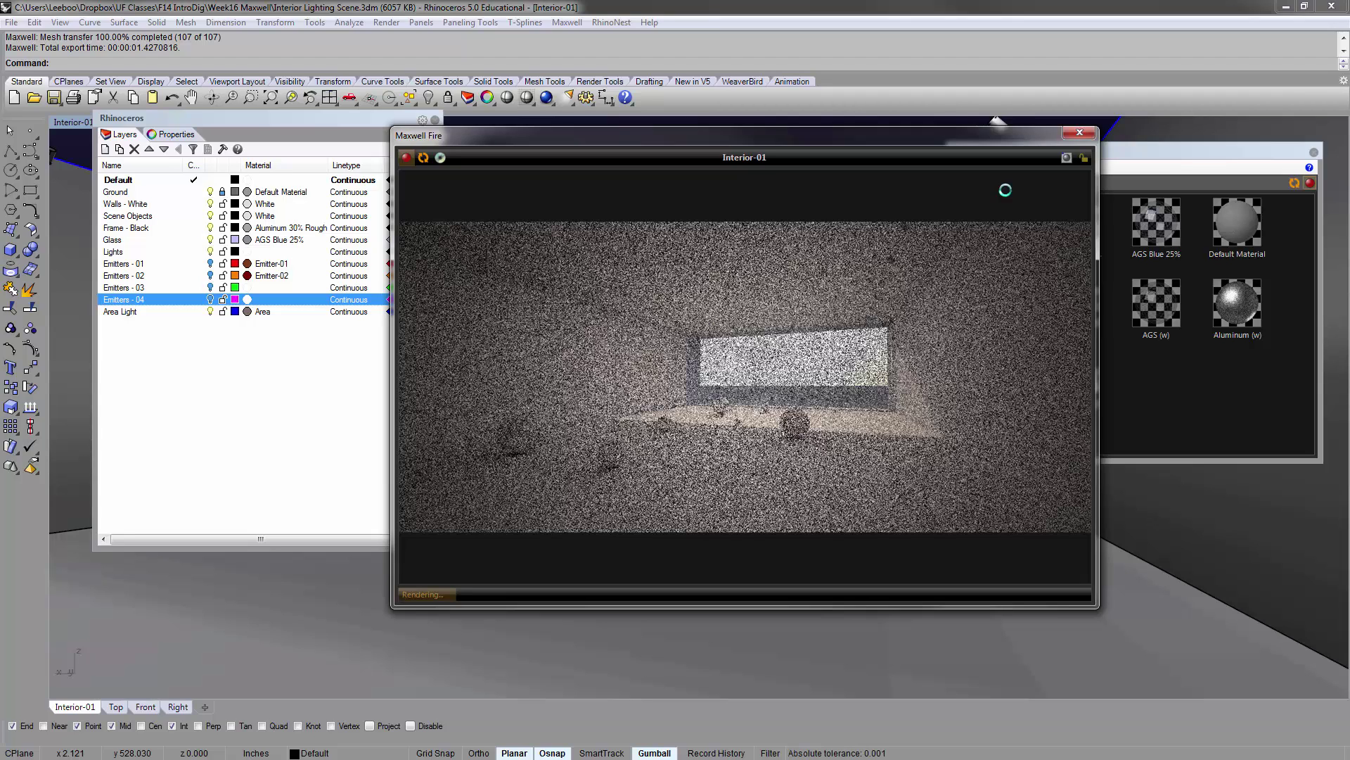
Turn off the Area Light layer and refresh the Maxwell Fire preview.
click(211, 312)
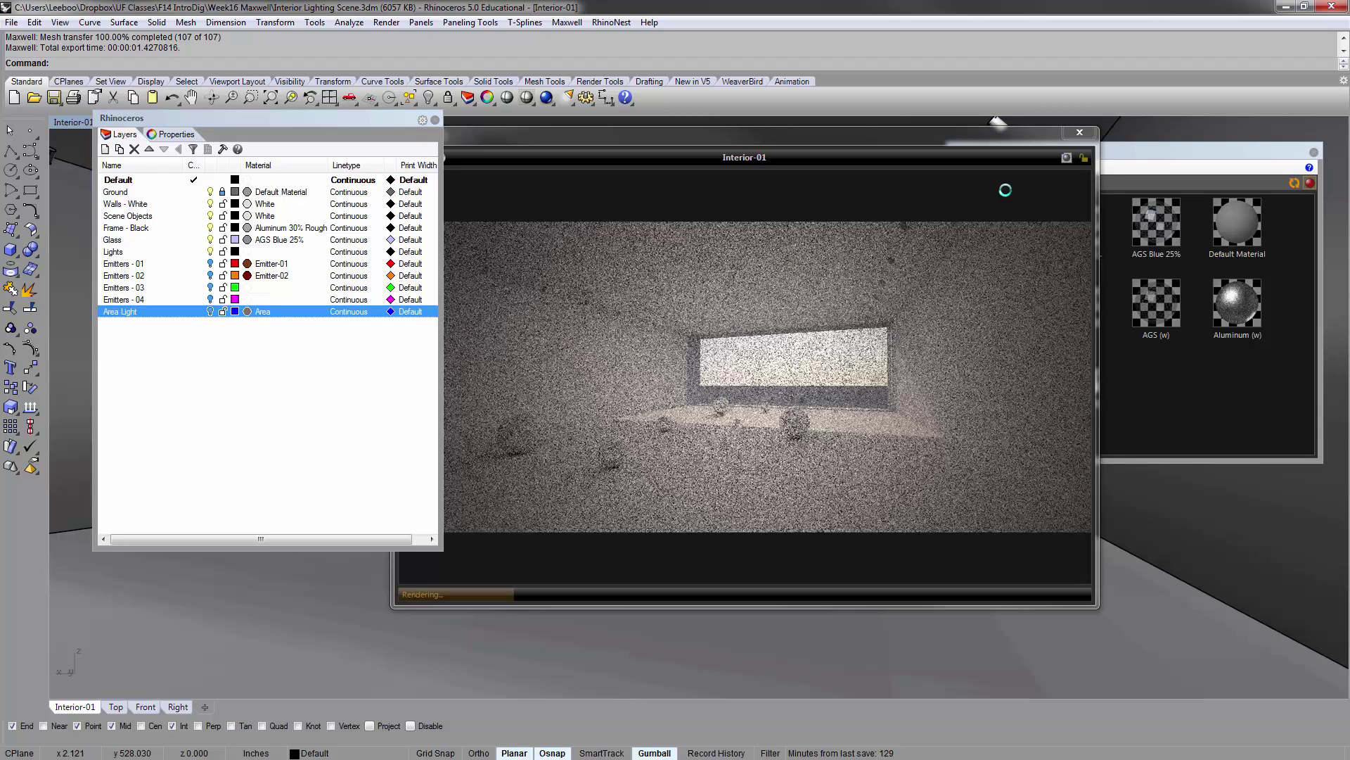
click(1006, 190)
click(423, 158)
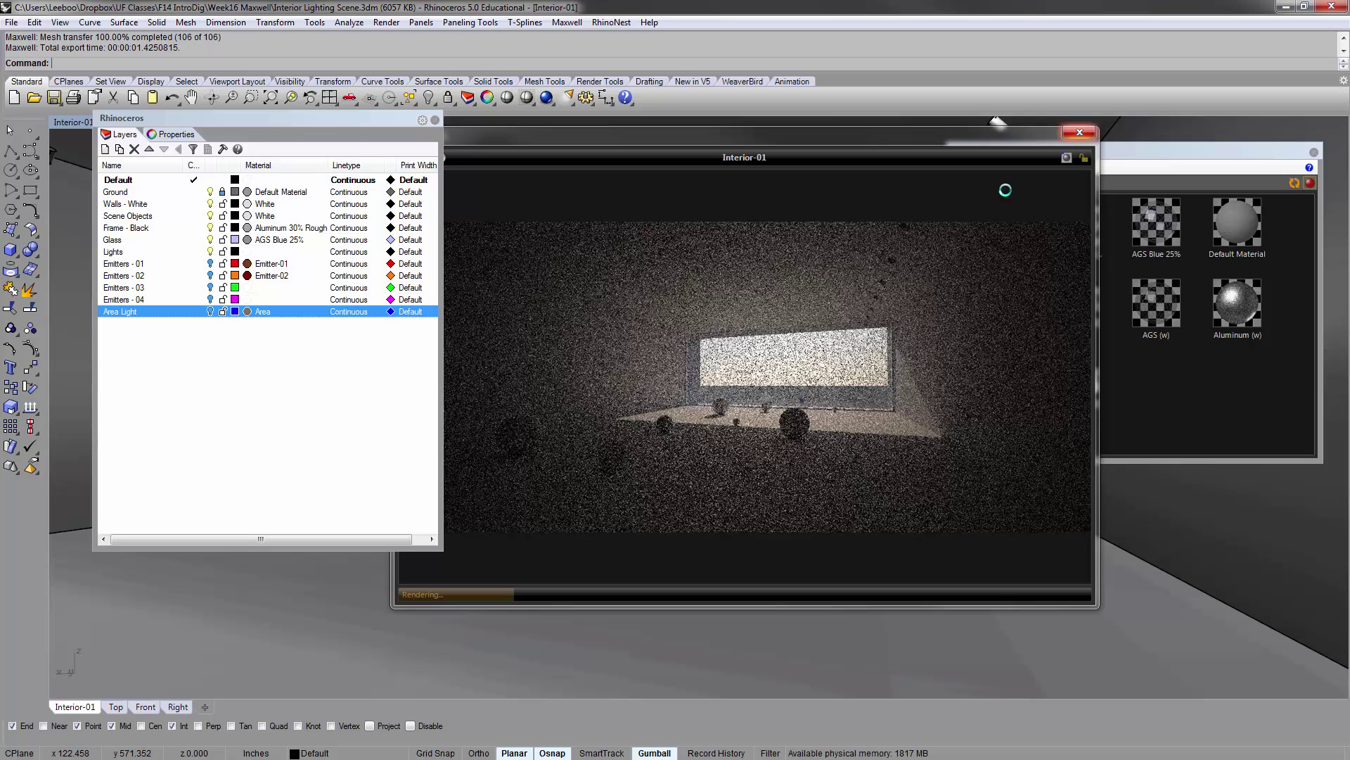
click(1005, 190)
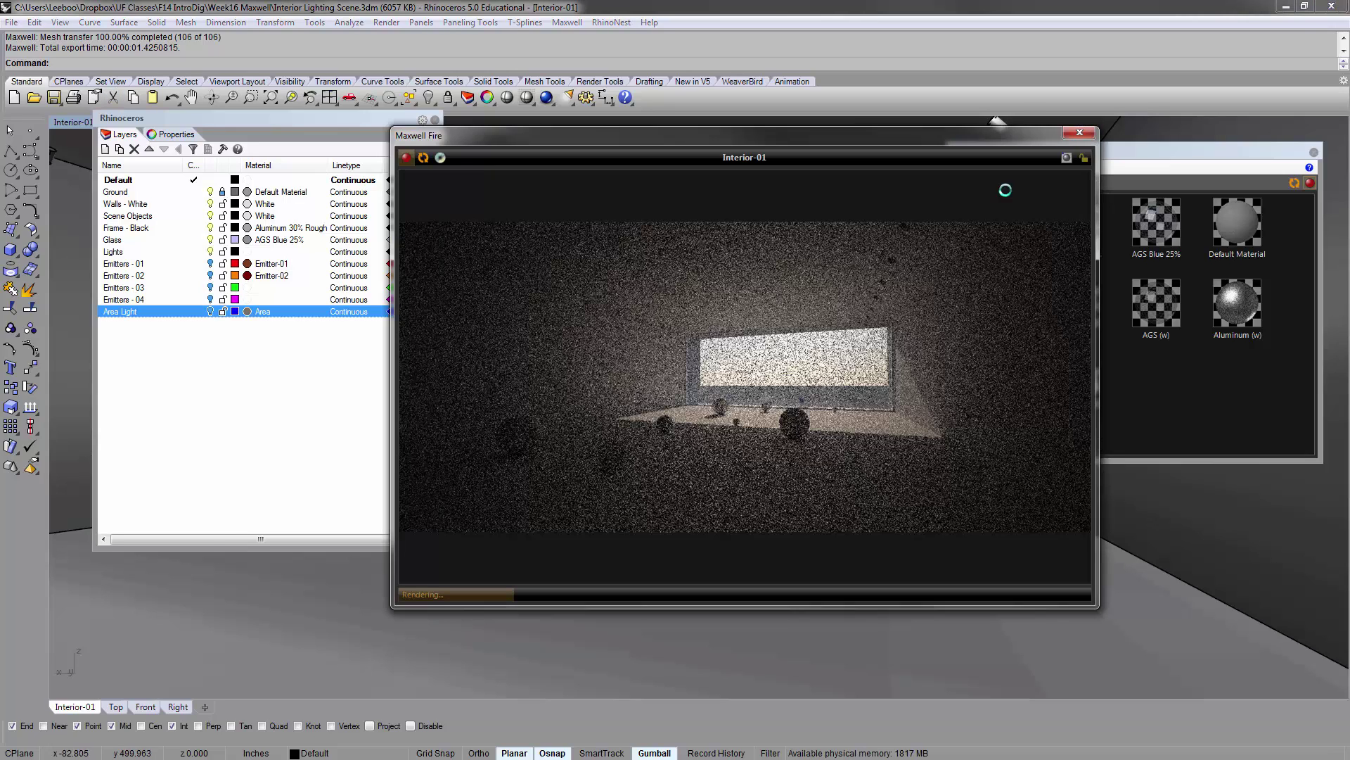
Set the viewport to the Interior-02 named view and reposition the Maxwell Fire window.
right_click(72, 123)
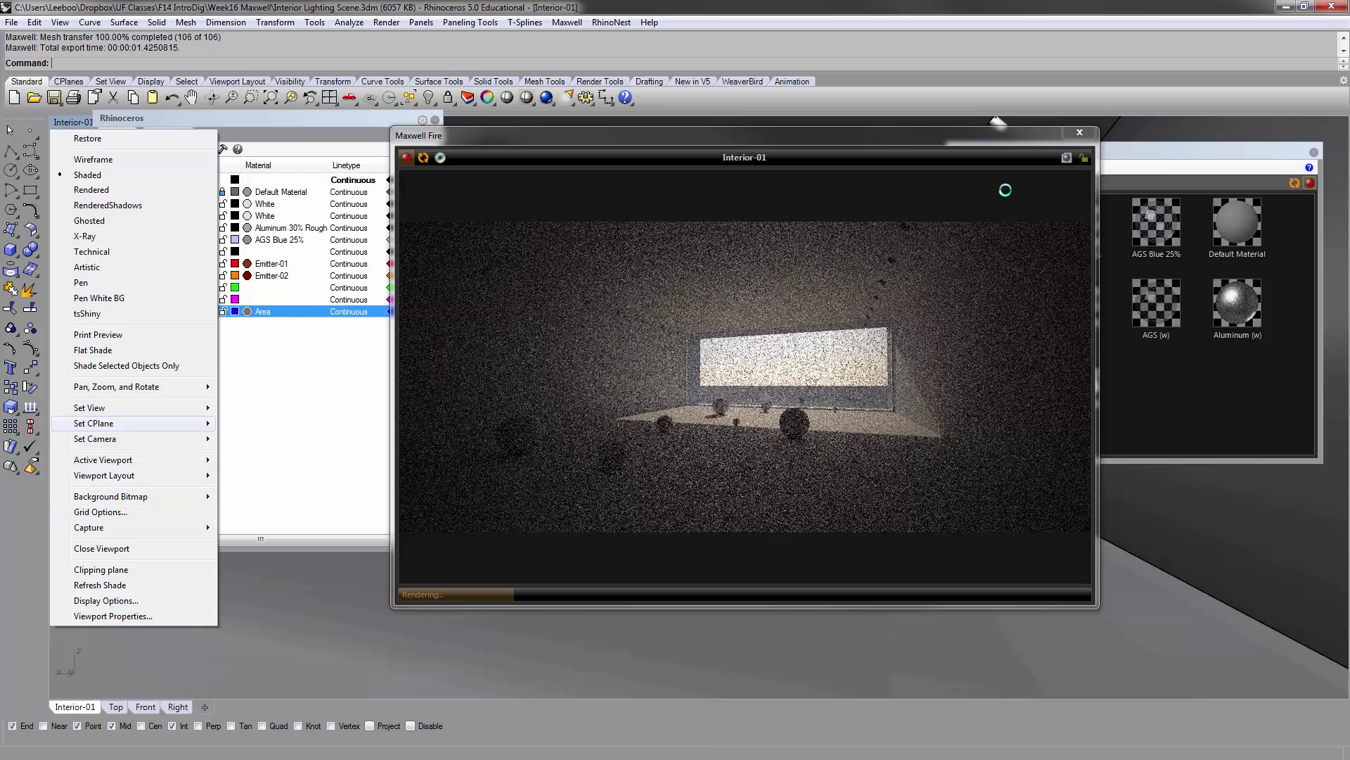
mouse_move(89, 407)
click(260, 617)
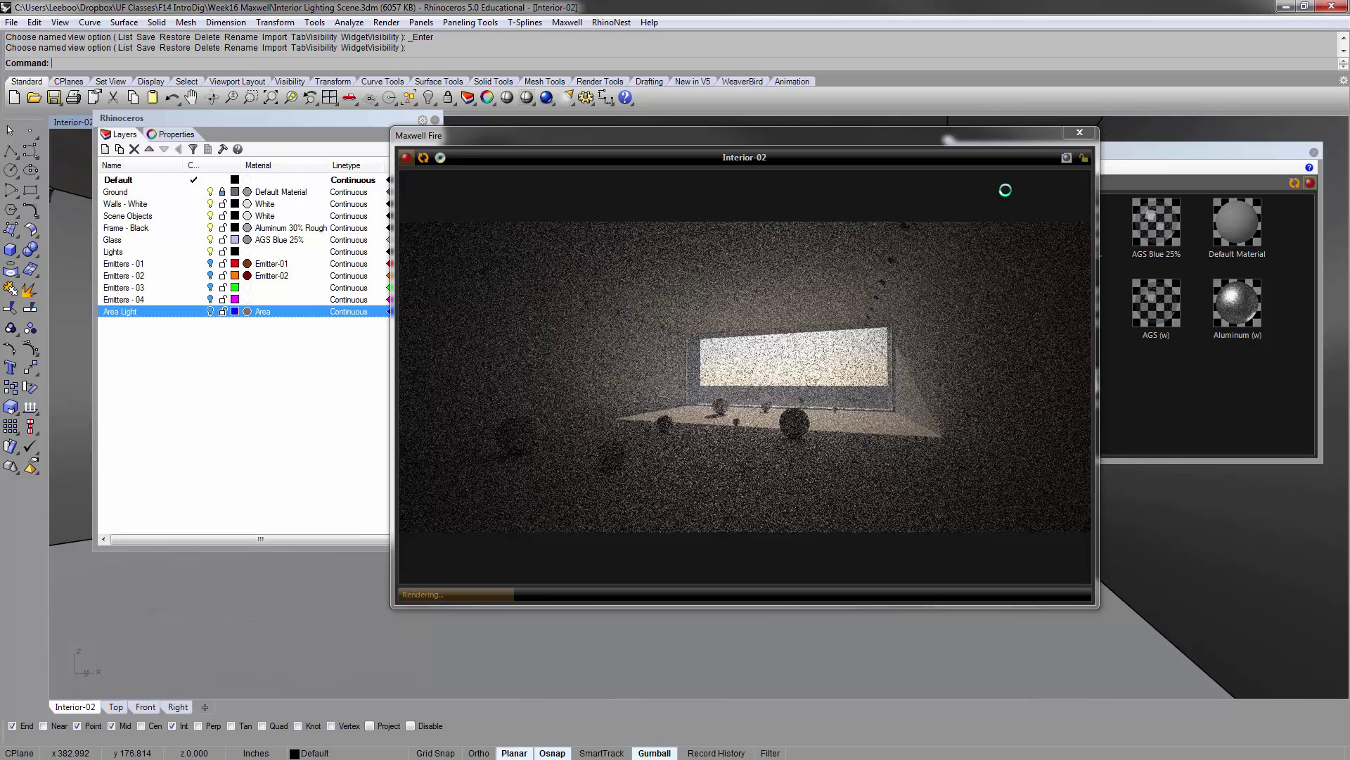
mouse_move(984, 135)
mouse_down()
mouse_move(893, 428)
mouse_move(793, 642)
mouse_up()
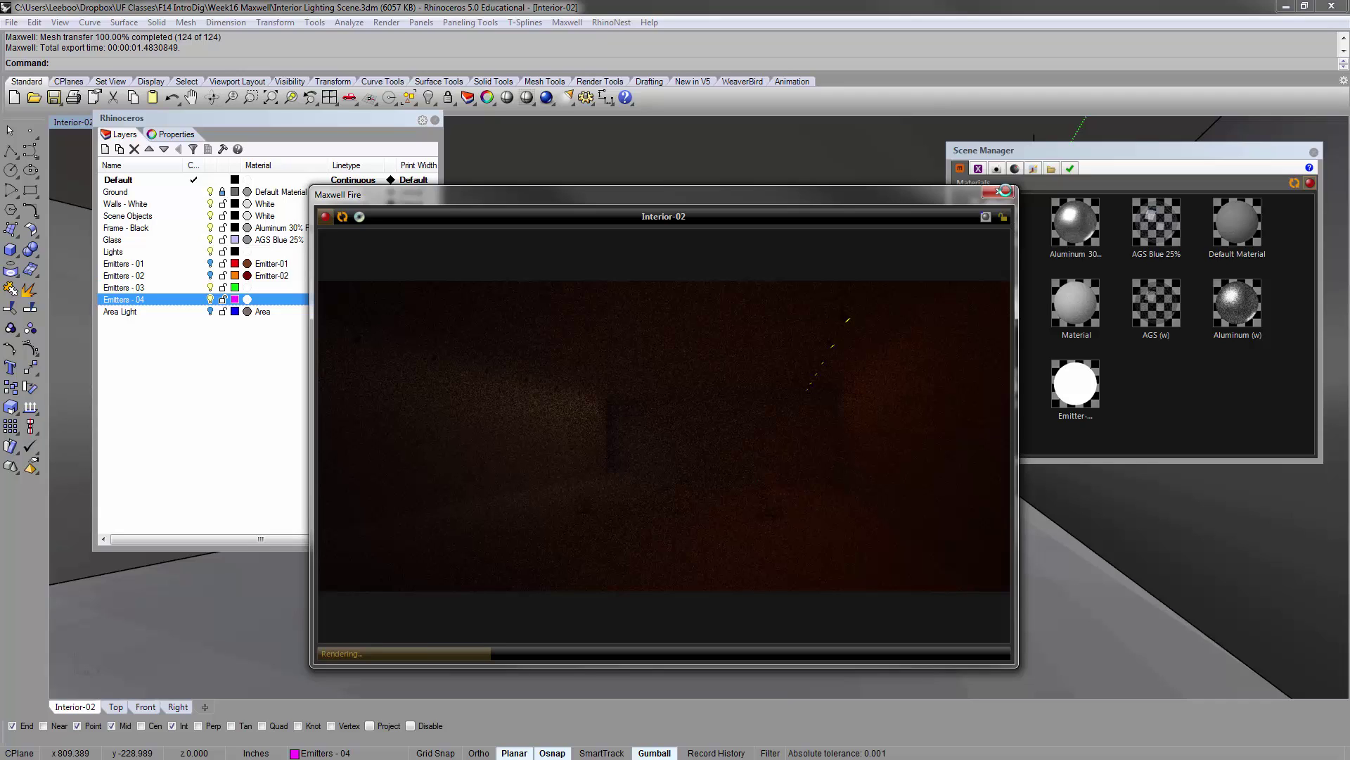
Close the Maxwell Fire window and set the viewport to the Interior-01 named view in Ghosted display mode.
click(1001, 191)
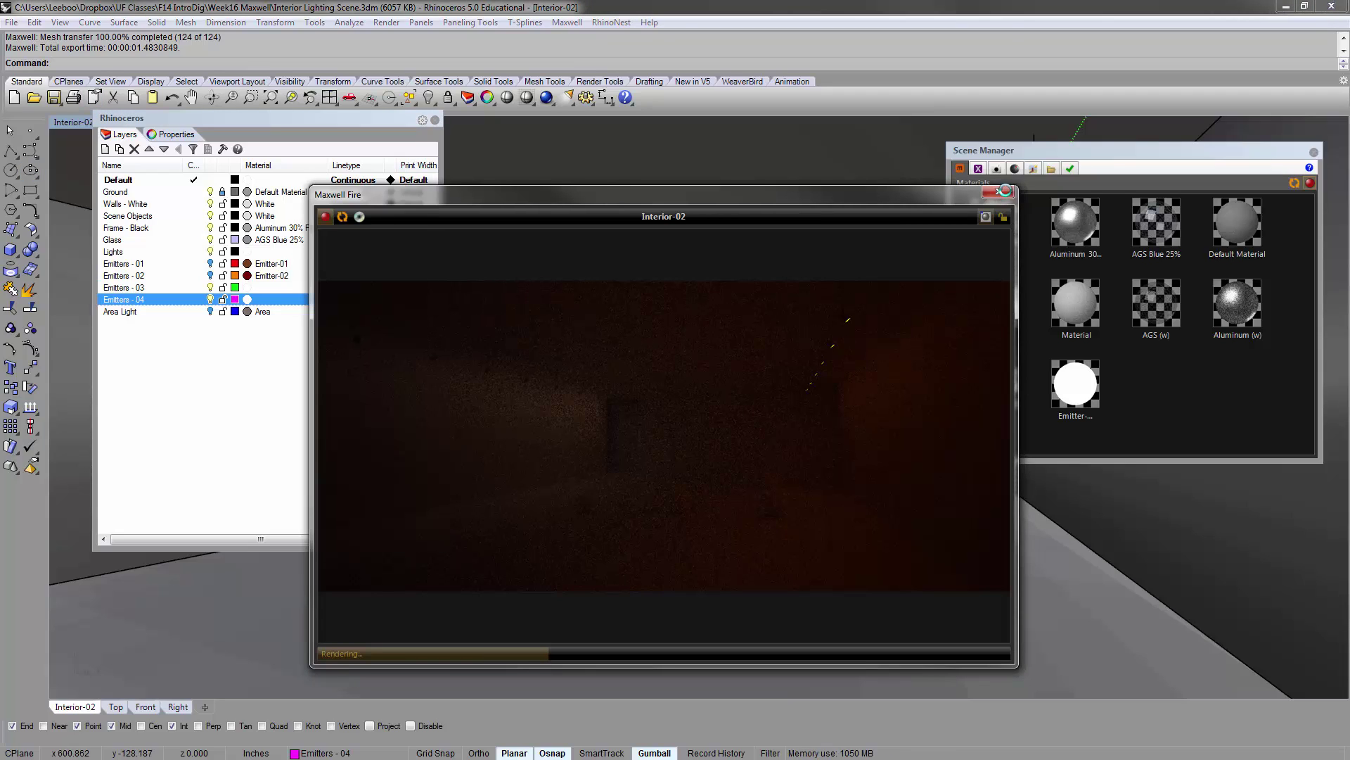
click(1000, 191)
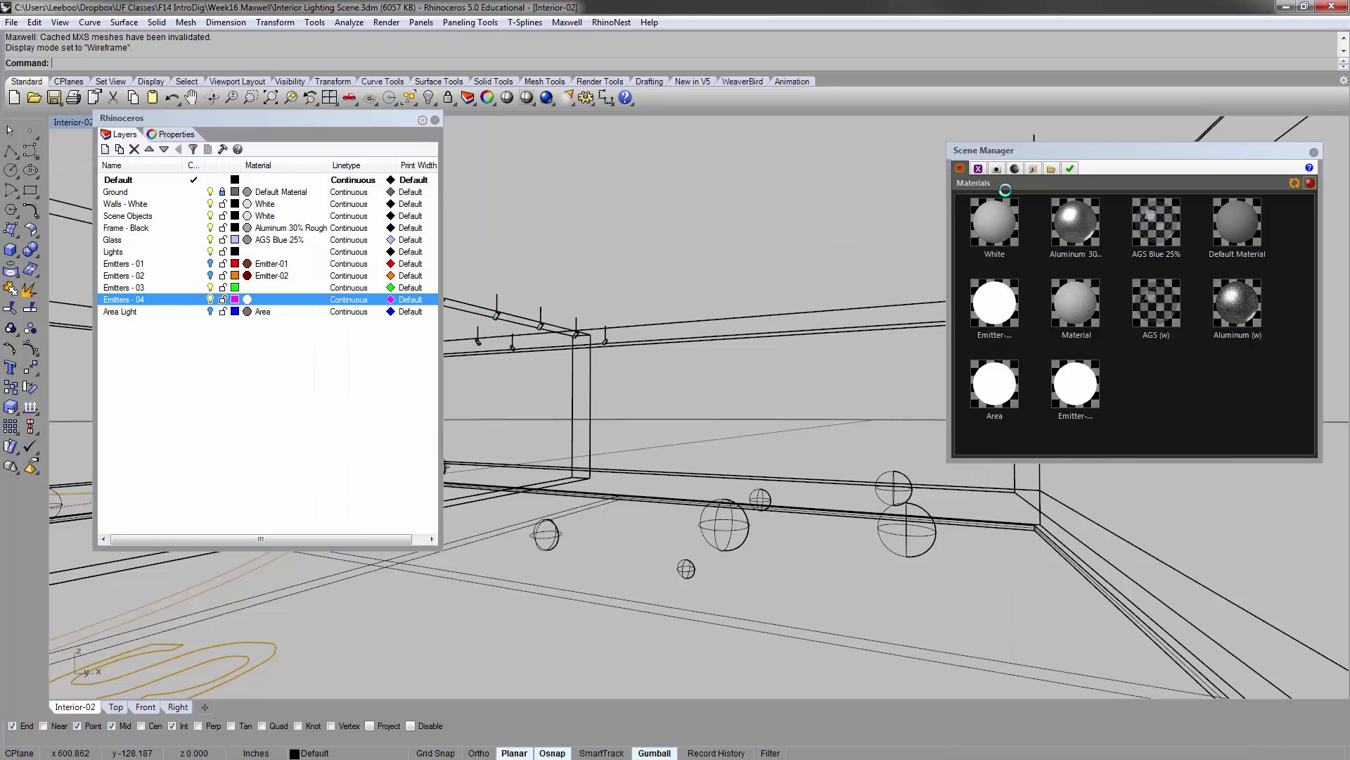
click(103, 122)
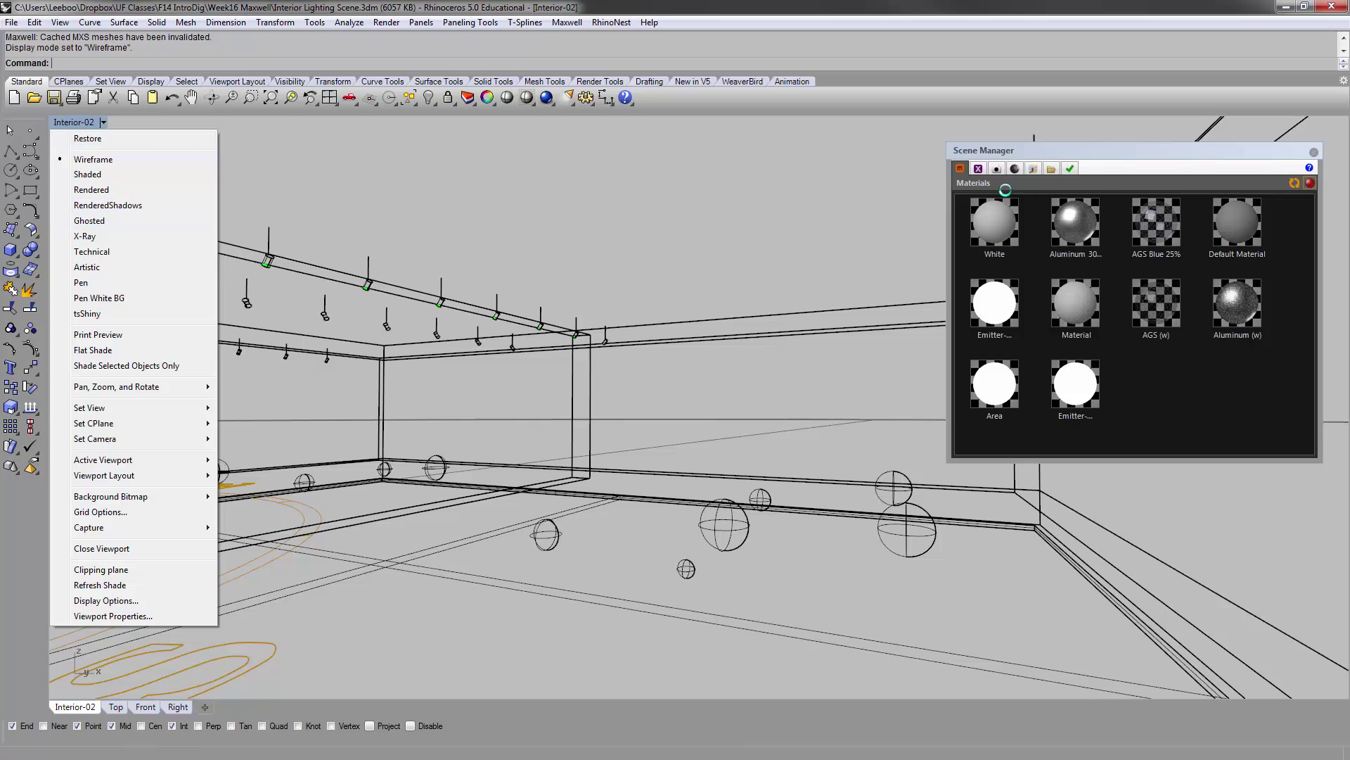
mouse_move(116, 407)
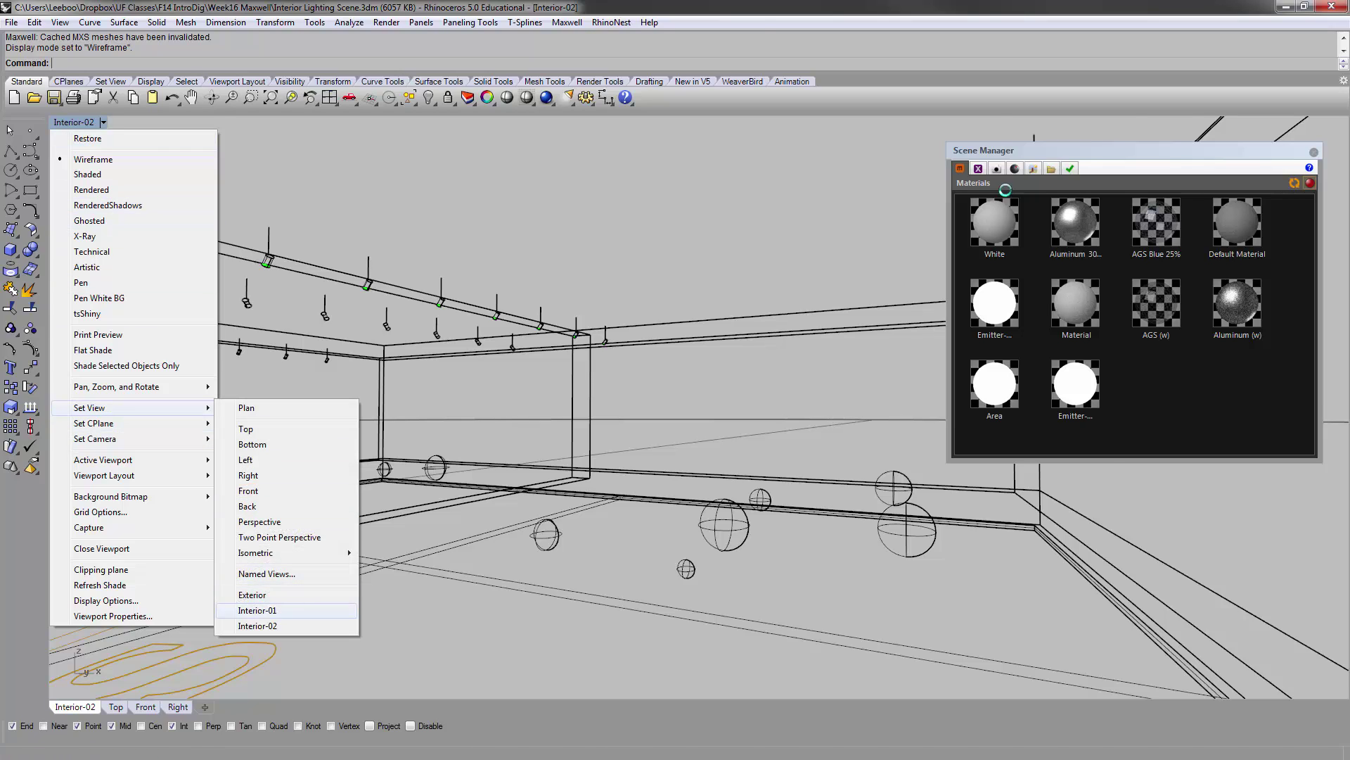
click(257, 610)
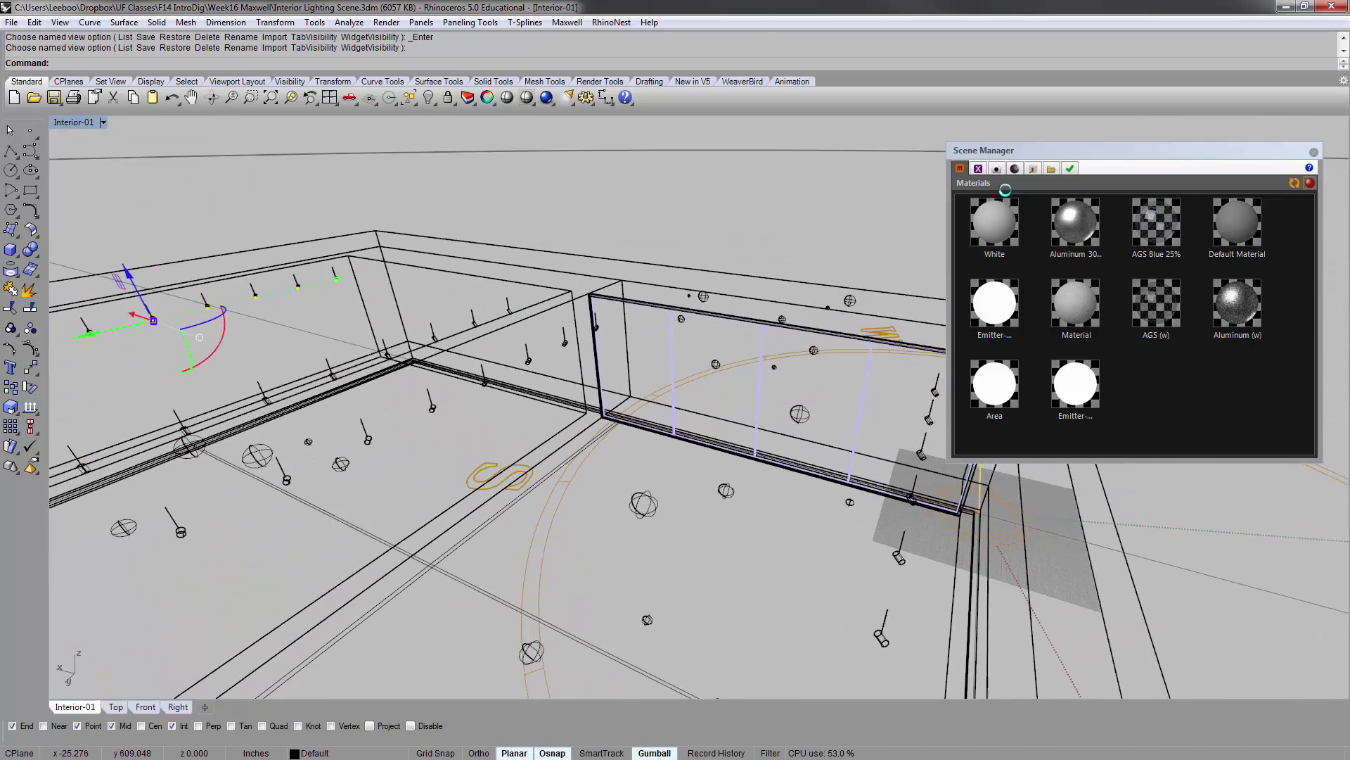
click(103, 122)
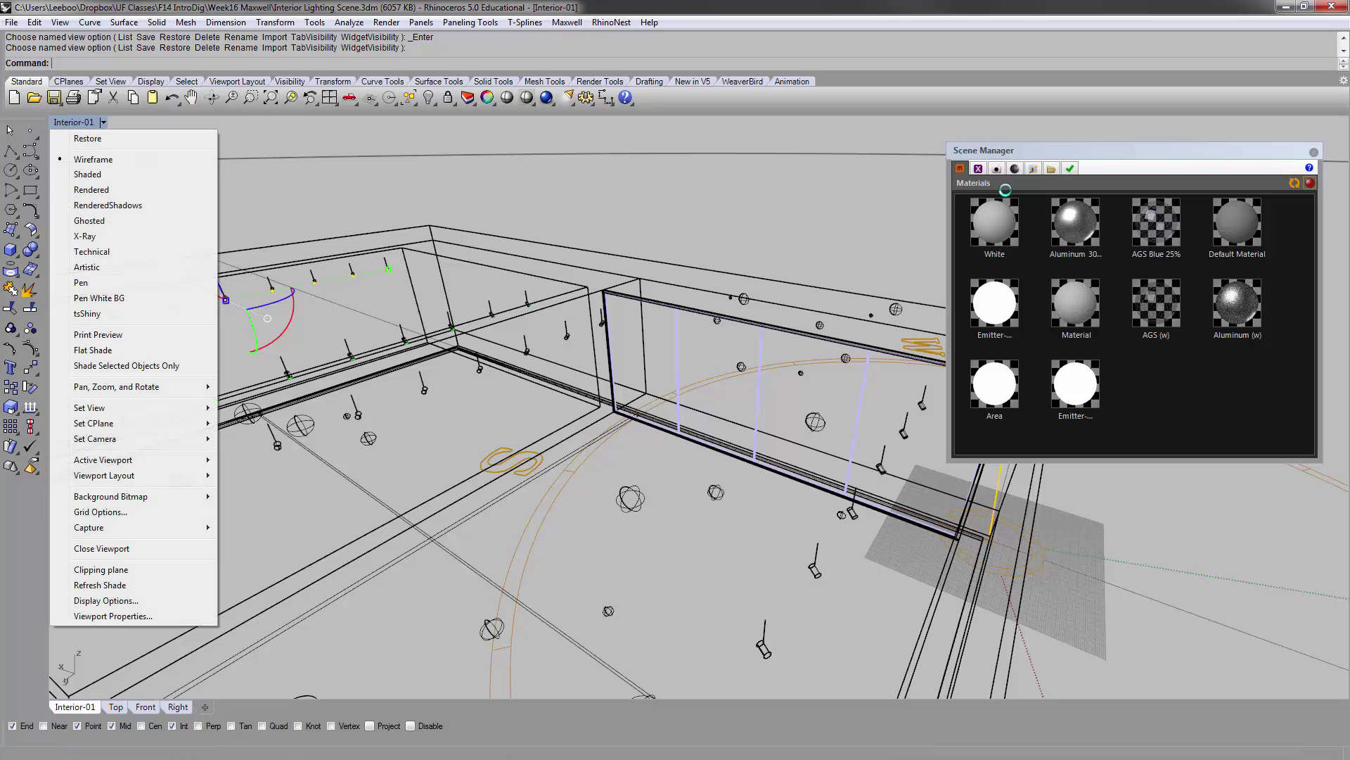
click(90, 220)
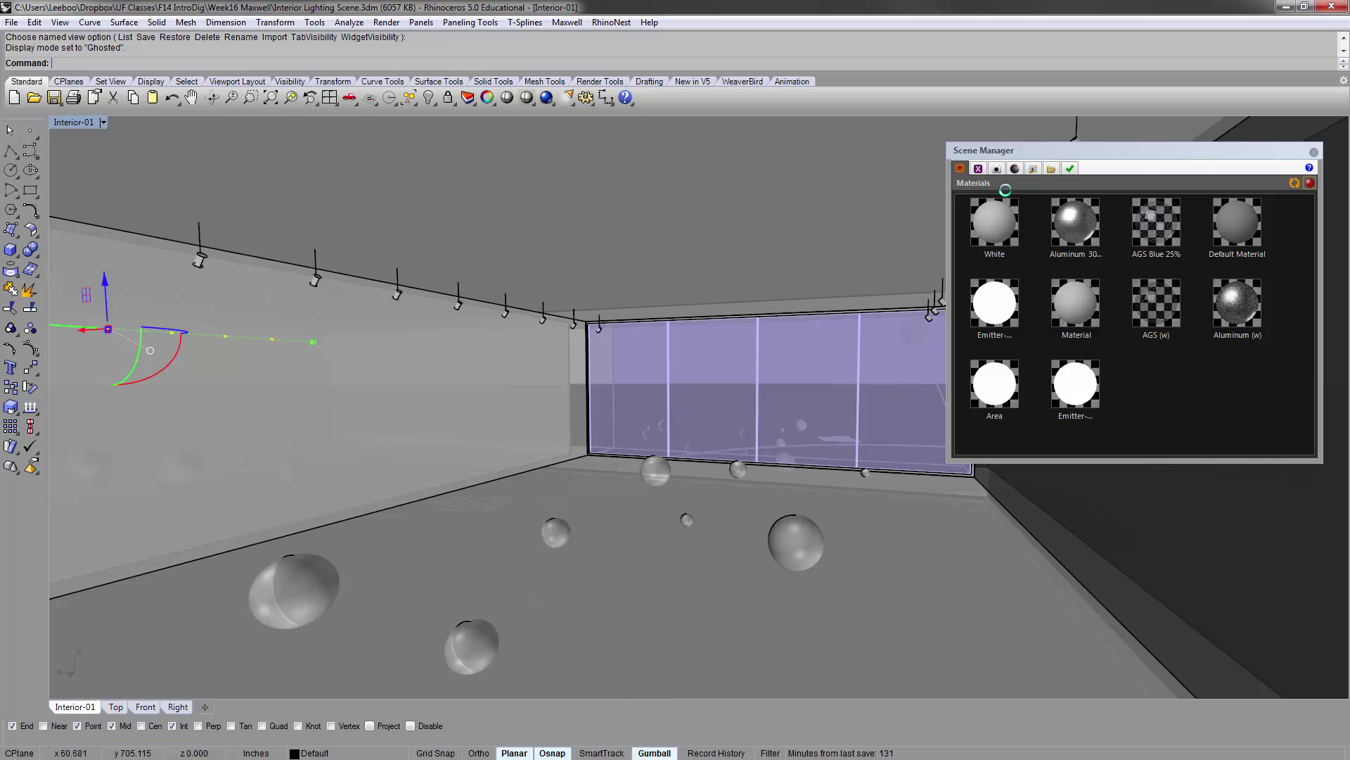
Open the layer list, turn on the Area Light layer and select the area light surface just below the ceiling.
click(467, 97)
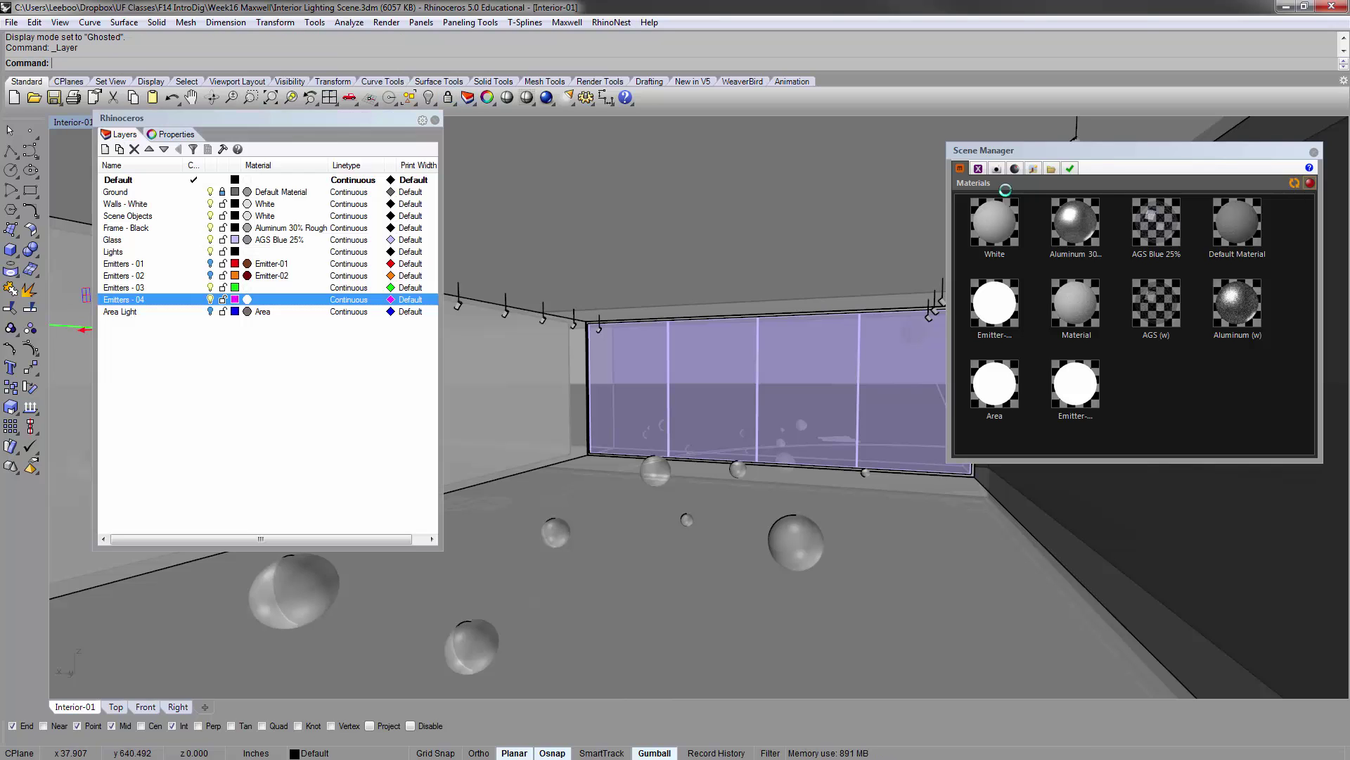
click(211, 311)
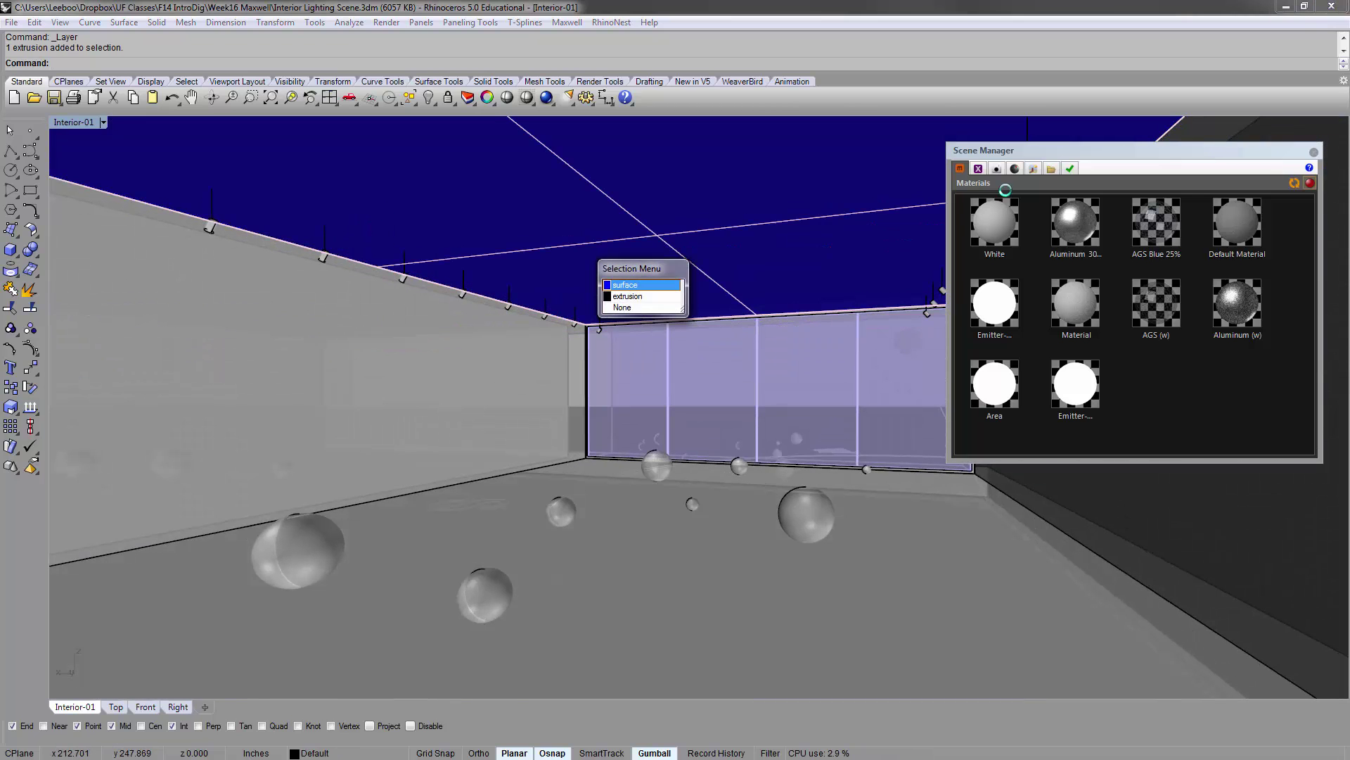
click(643, 296)
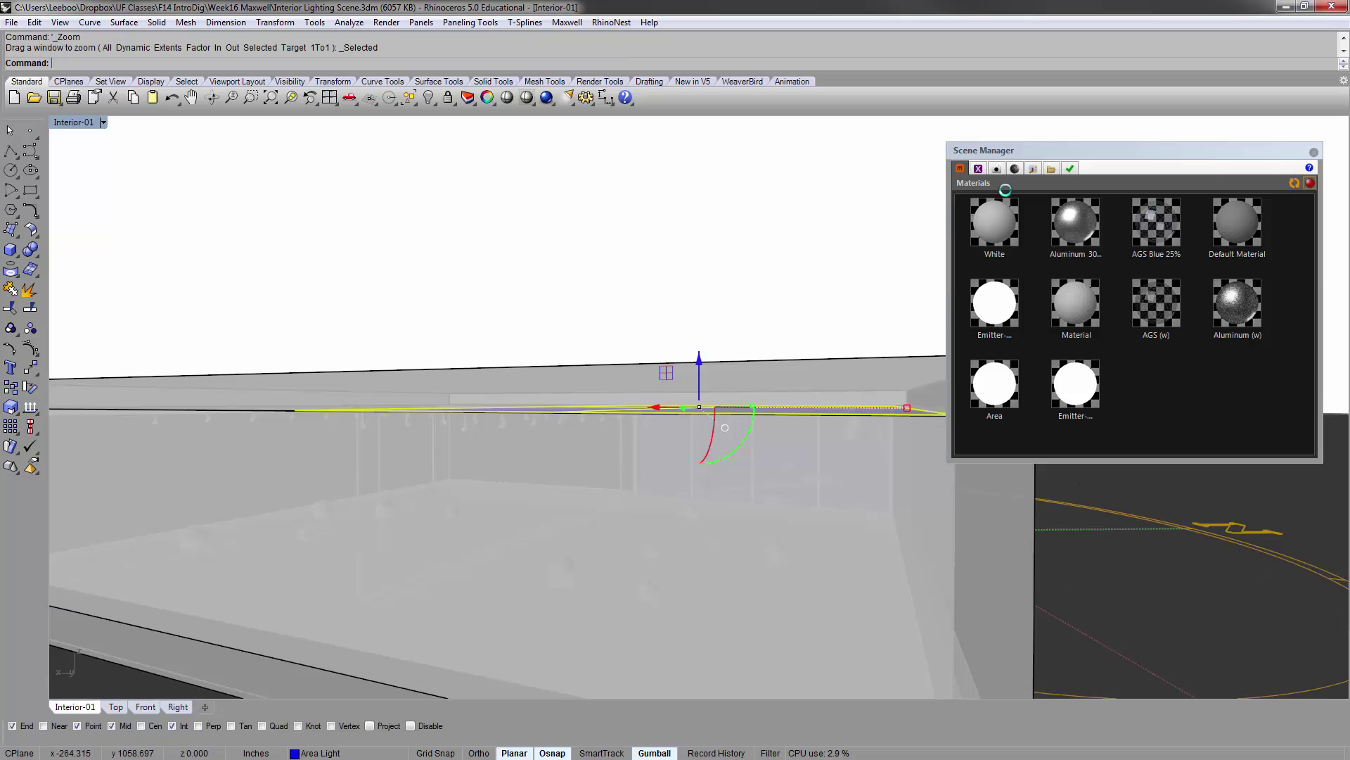